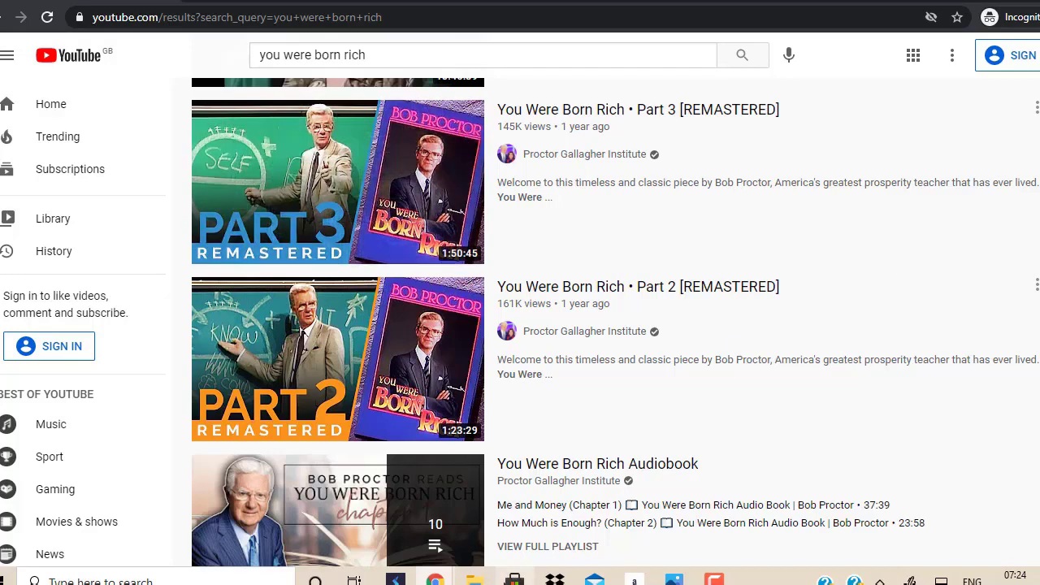
Step: Switch to the other browser window showing the GetResponse PLEX 3 email setup
{"action": "mouse_move", "coordinate": [436, 578]}
{"action": "left_click", "coordinate": [406, 528]}
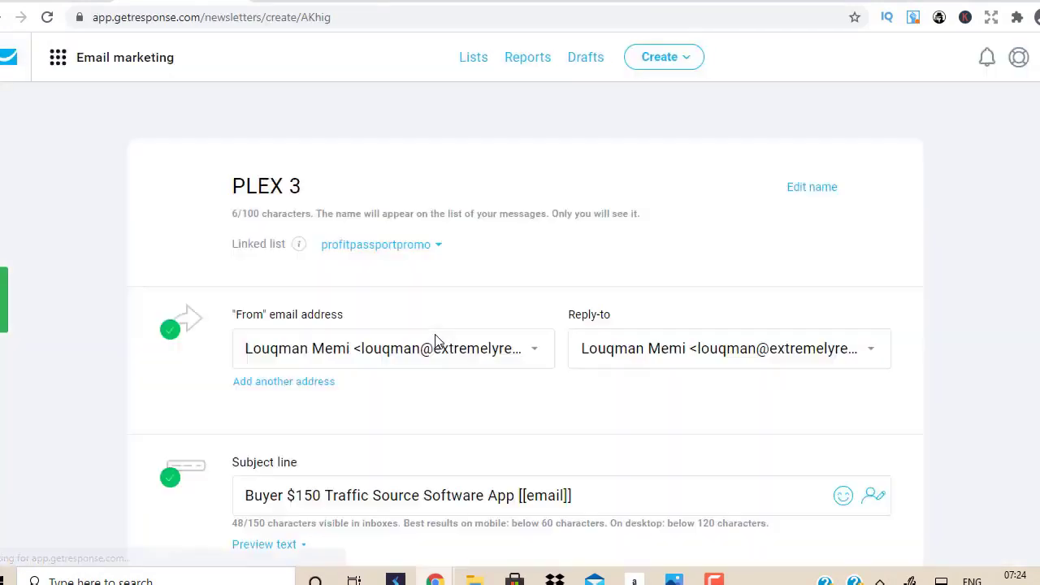
Step: Keep Send immediately and send PLEX 3 now to the 6837 plex 2 non-openers
{"action": "scroll", "coordinate": [750, 211], "scroll_direction": "down", "scroll_amount": 9}
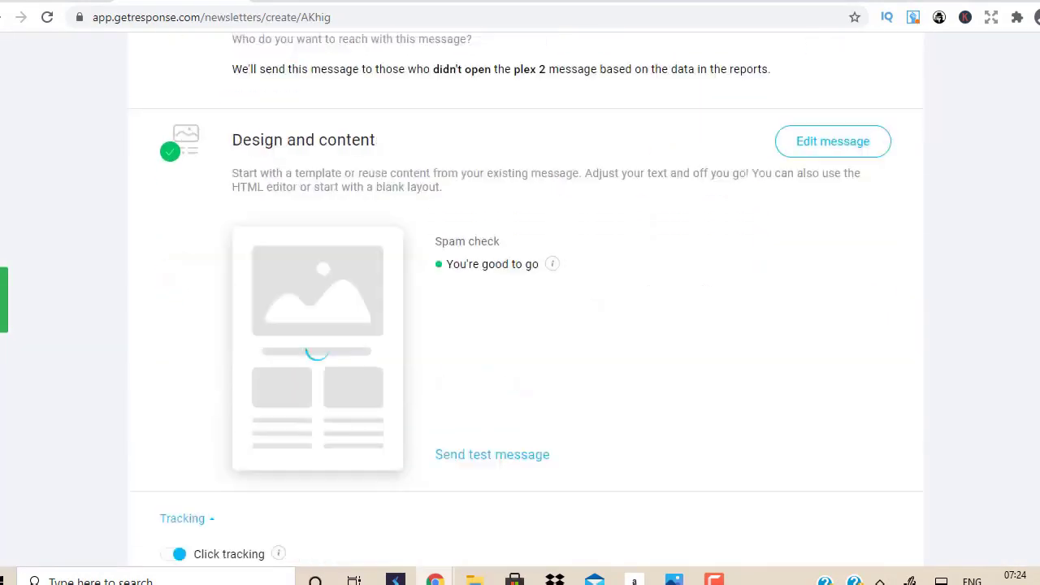
{"action": "scroll", "coordinate": [750, 211], "scroll_direction": "up", "scroll_amount": 4}
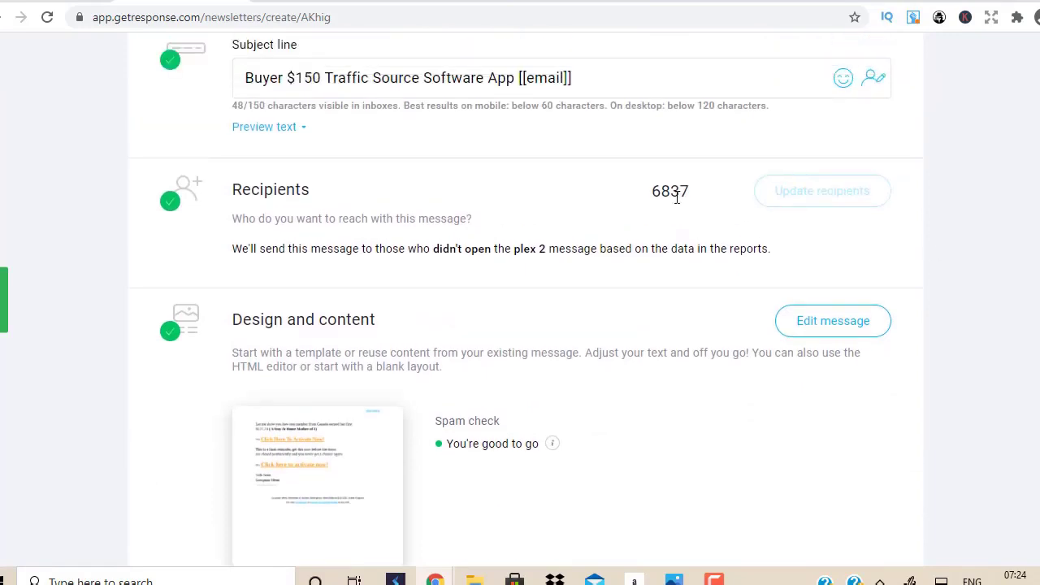
{"action": "scroll", "coordinate": [526, 292], "scroll_direction": "down", "scroll_amount": 5}
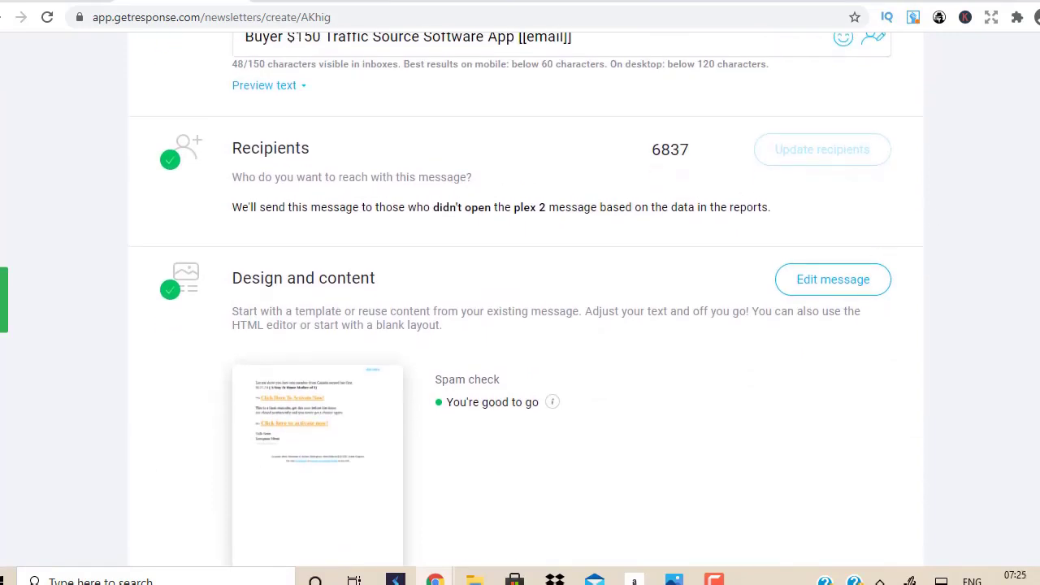
{"action": "scroll", "coordinate": [520, 301], "scroll_direction": "down", "scroll_amount": 3}
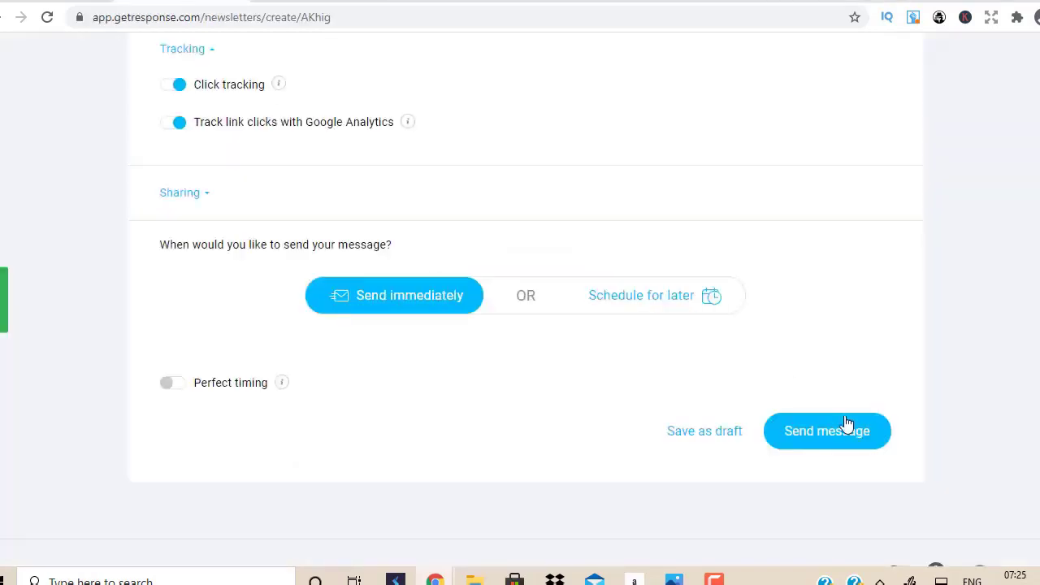
{"action": "left_click", "coordinate": [850, 432]}
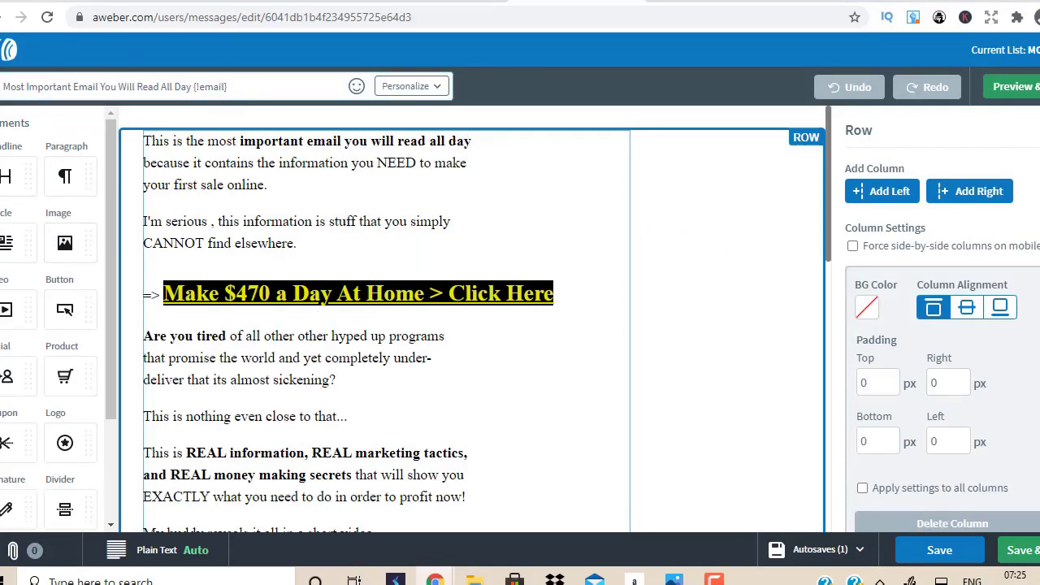
Step: Save the AWeber draft and set it up as a broadcast
{"action": "left_click", "coordinate": [1030, 559]}
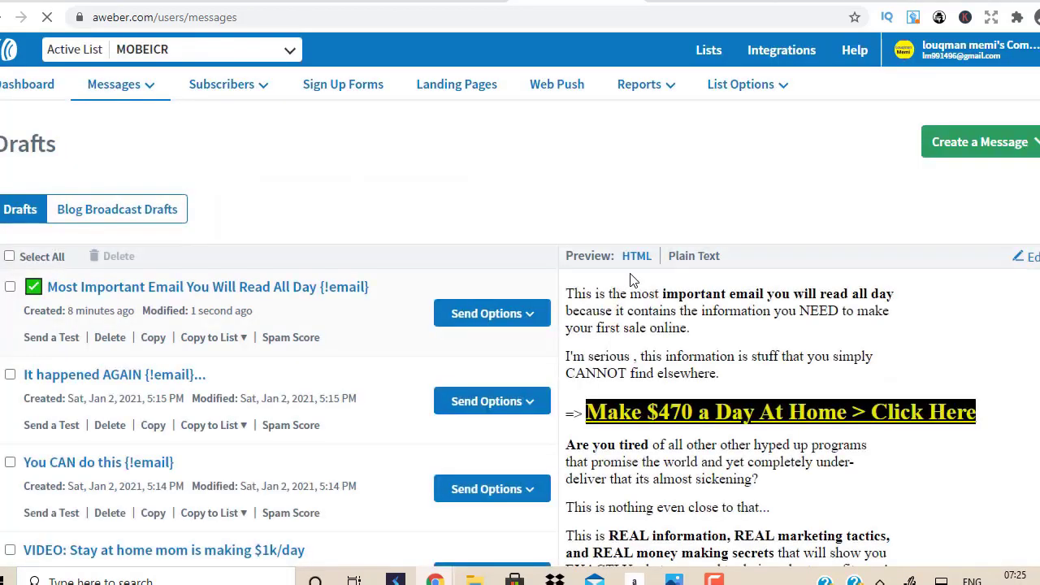
{"action": "left_click", "coordinate": [534, 315]}
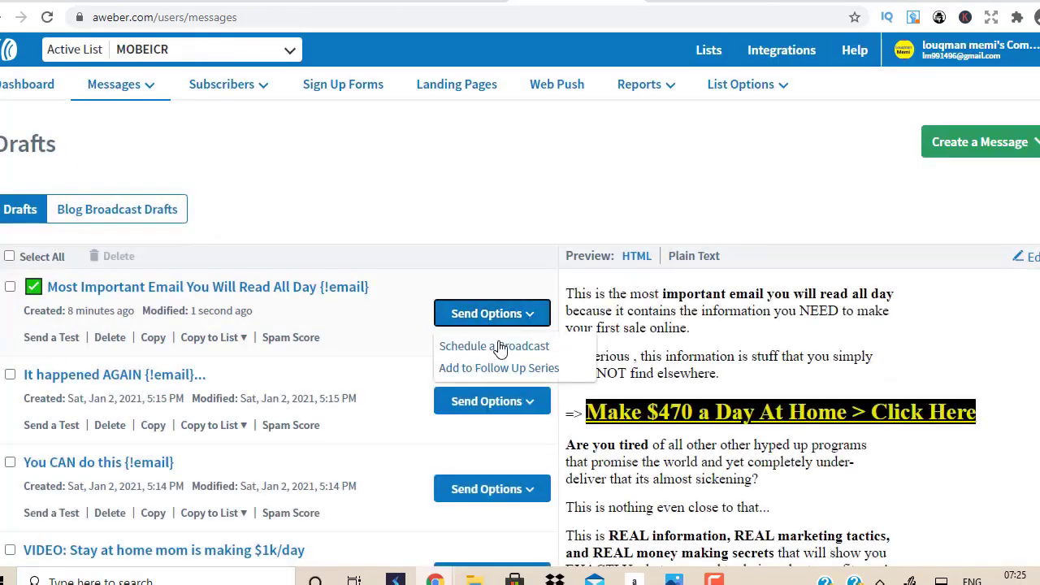
{"action": "left_click", "coordinate": [500, 347]}
Step: Set the broadcast recipients to the real non open 05/03/2021 segment
{"action": "left_click", "coordinate": [865, 219]}
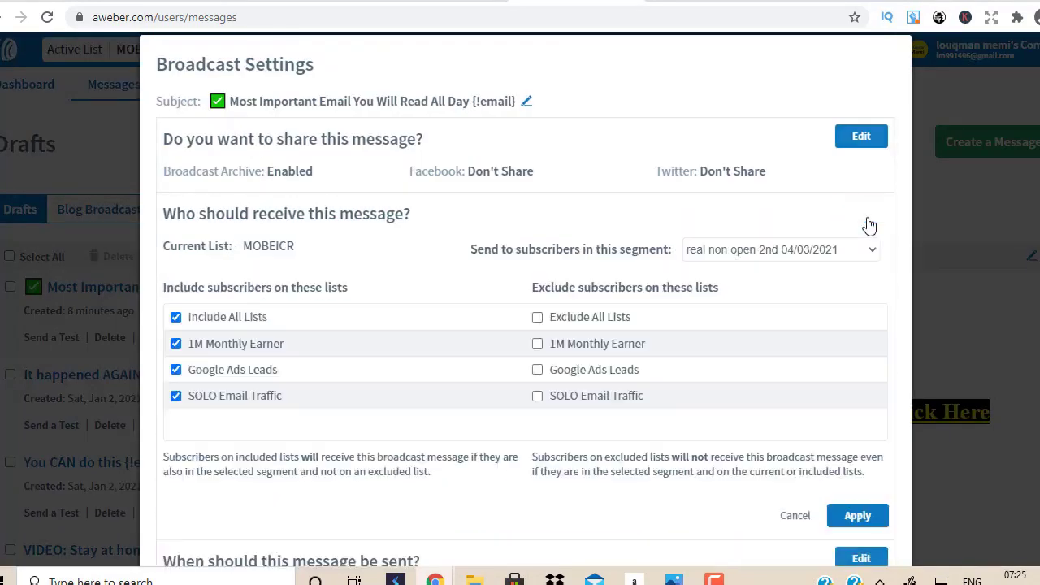
{"action": "left_click", "coordinate": [792, 252]}
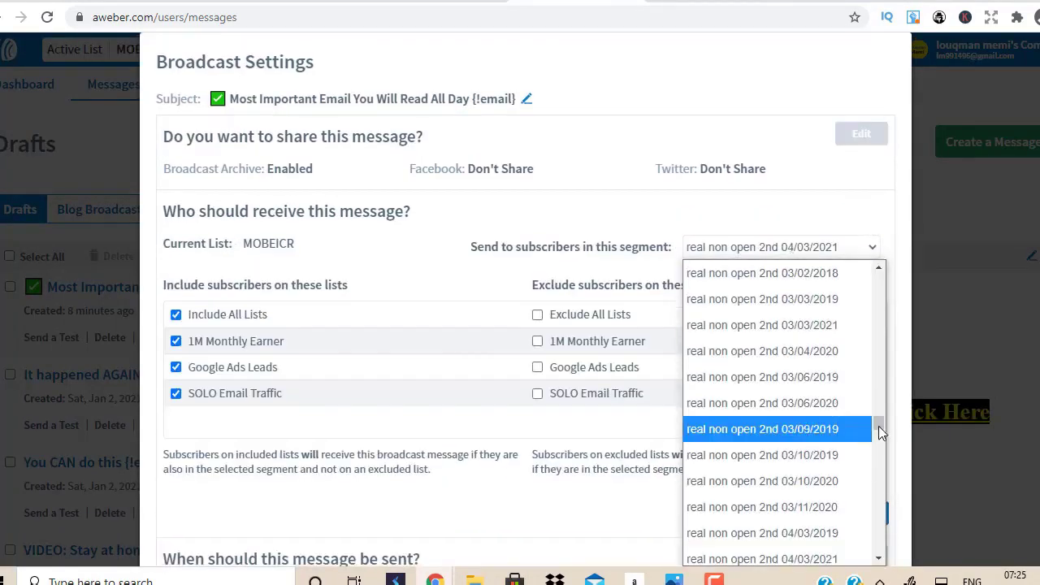
{"action": "left_click_drag", "start_coordinate": [879, 425], "coordinate": [878, 357]}
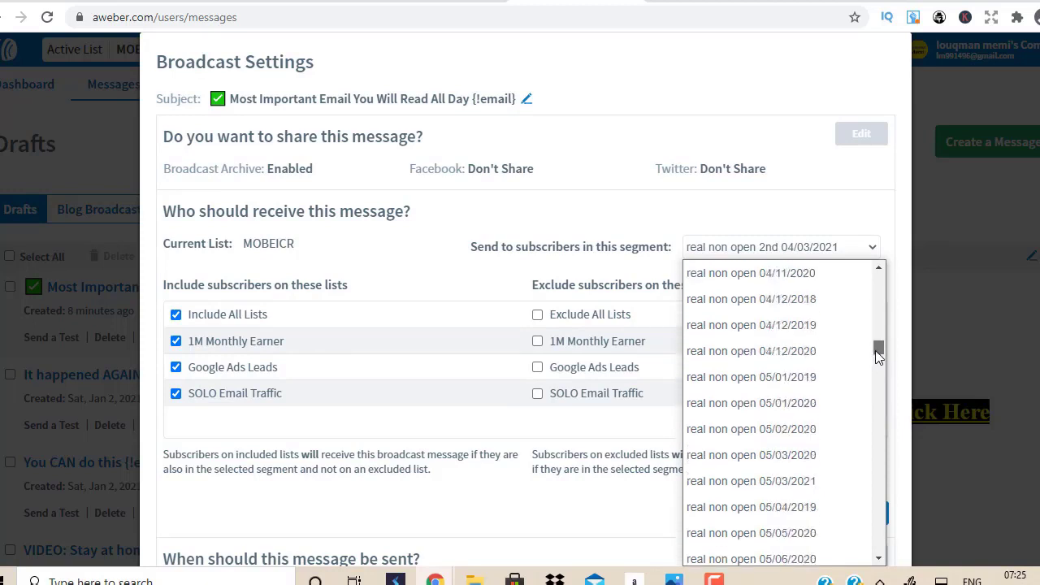
{"action": "left_click", "coordinate": [804, 481]}
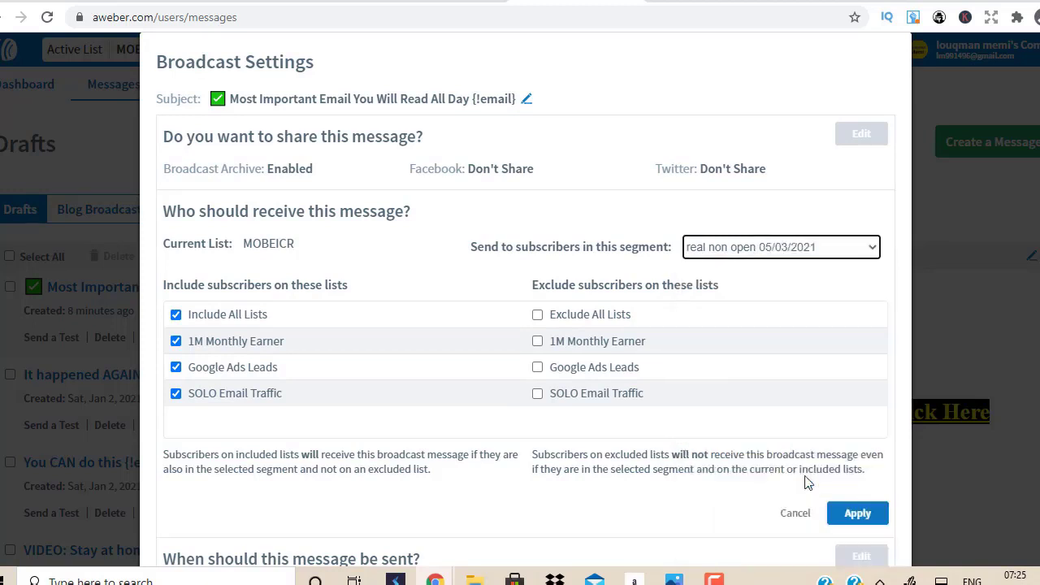
{"action": "scroll", "coordinate": [840, 399], "scroll_direction": "down", "scroll_amount": 2}
{"action": "left_click", "coordinate": [856, 374]}
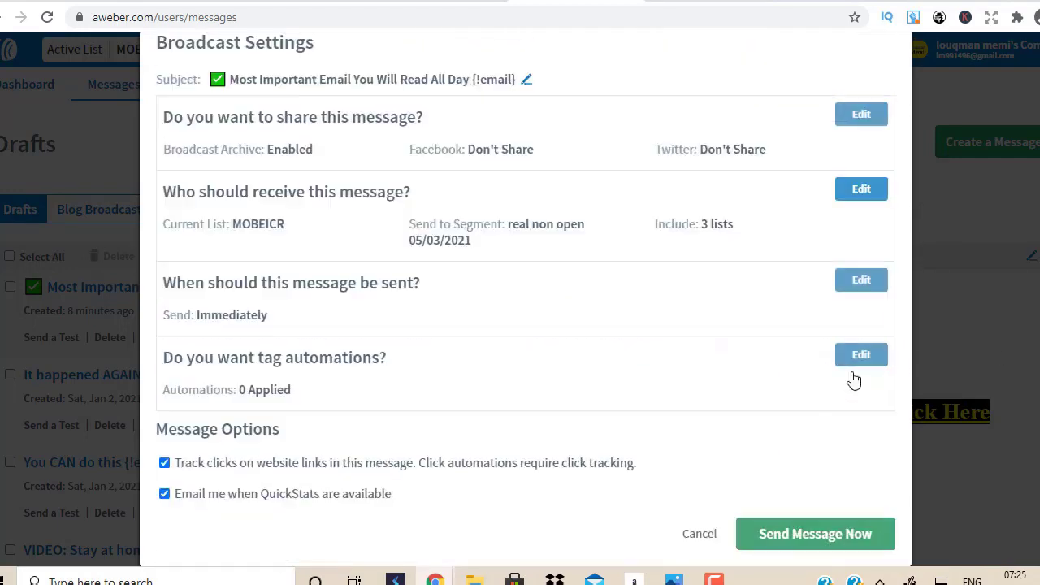
Step: Send the broadcast immediately and confirm sending
{"action": "left_click", "coordinate": [778, 527]}
{"action": "left_click", "coordinate": [599, 235]}
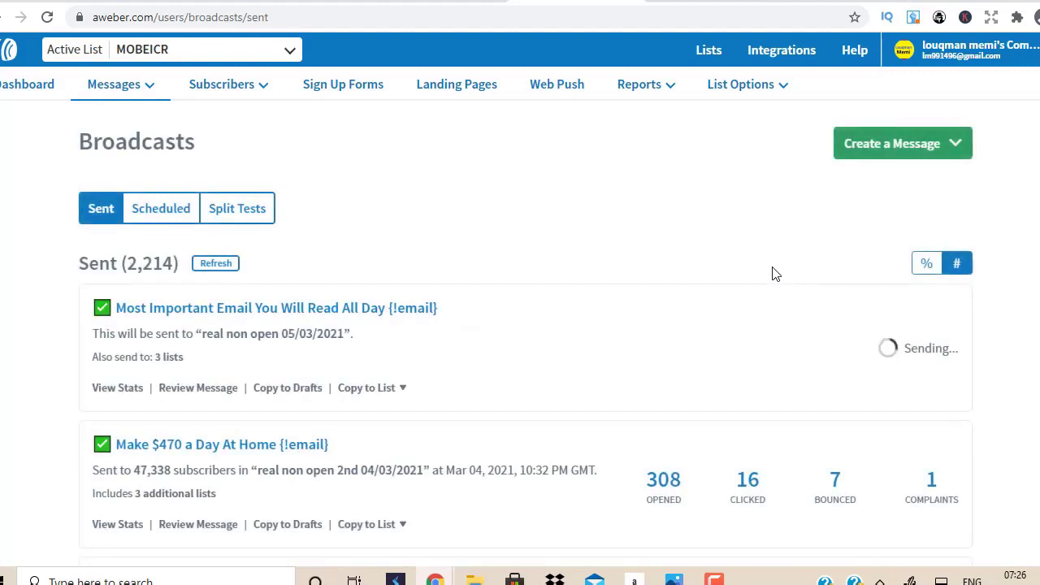
{"action": "left_click", "coordinate": [812, 1]}
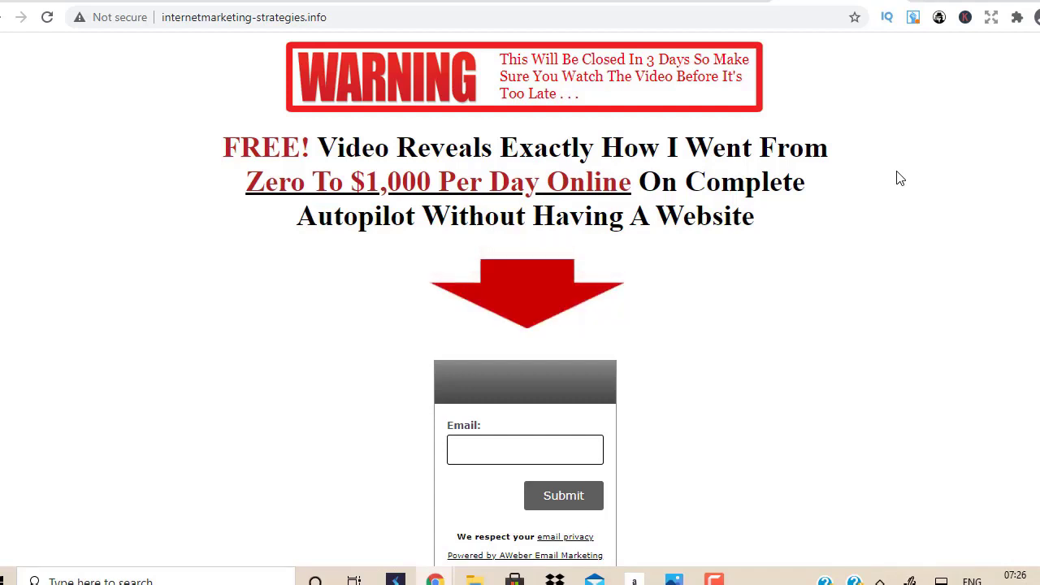
Step: Switch to the ClickFunnels tab listing the Funnels dashboard
{"action": "key", "text": "ctrl+Tab"}
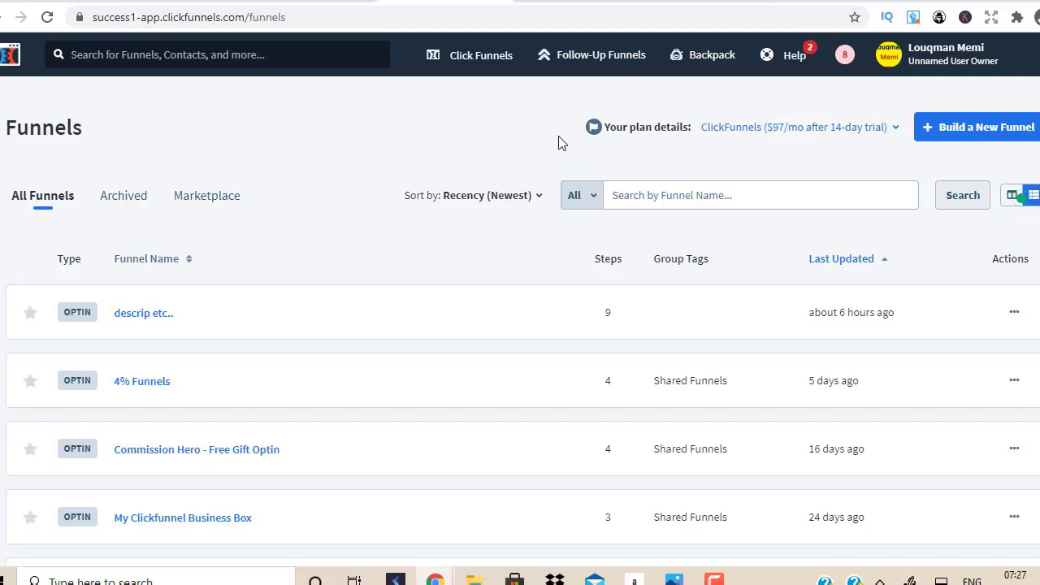
Step: Build a Collect Emails funnel named testvideo with Optin and Thank You steps
{"action": "left_click", "coordinate": [975, 135]}
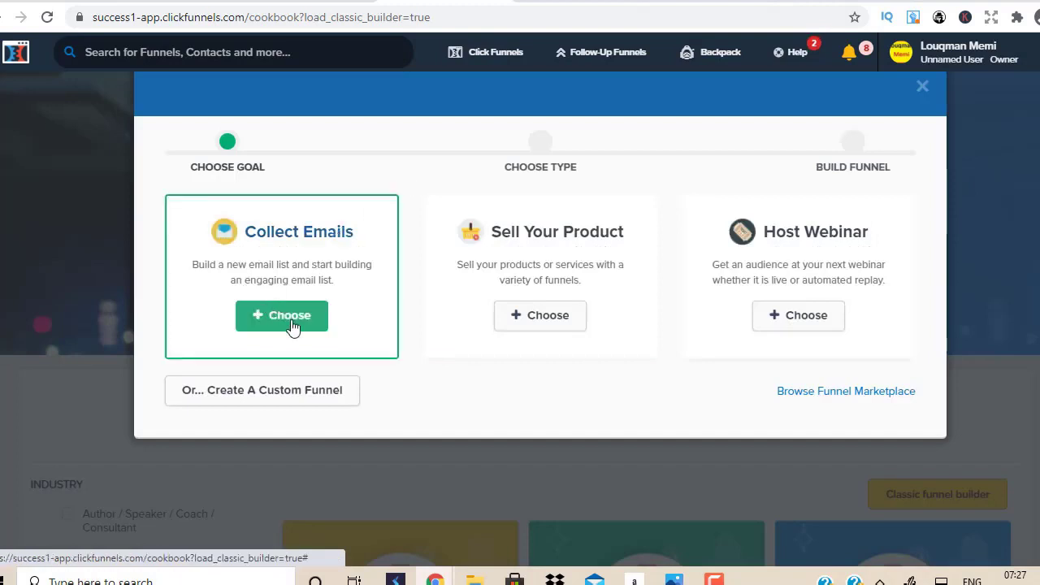
{"action": "left_click", "coordinate": [290, 322]}
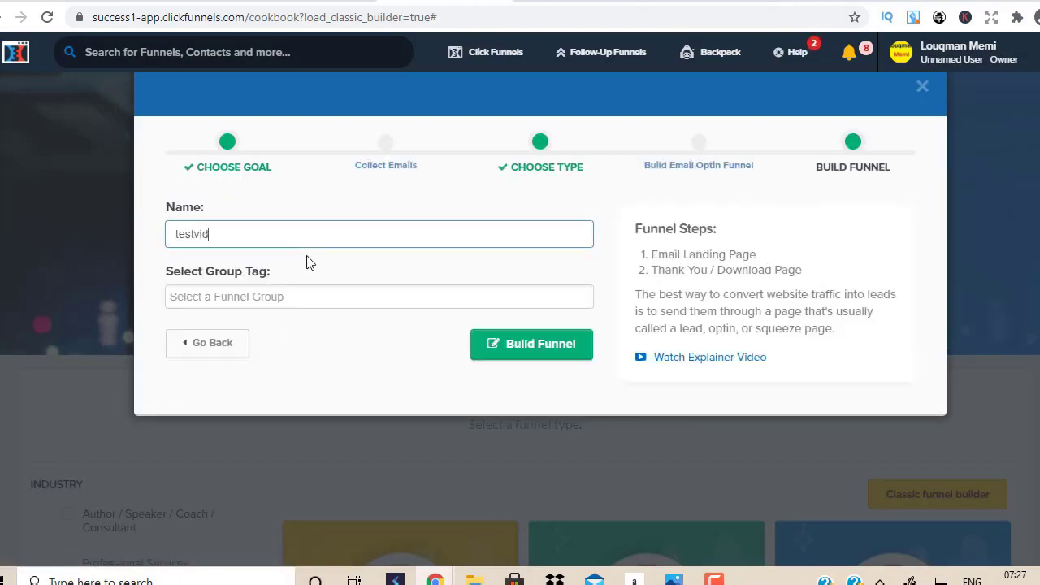
{"action": "type", "text": "eo"}
{"action": "left_click", "coordinate": [528, 364]}
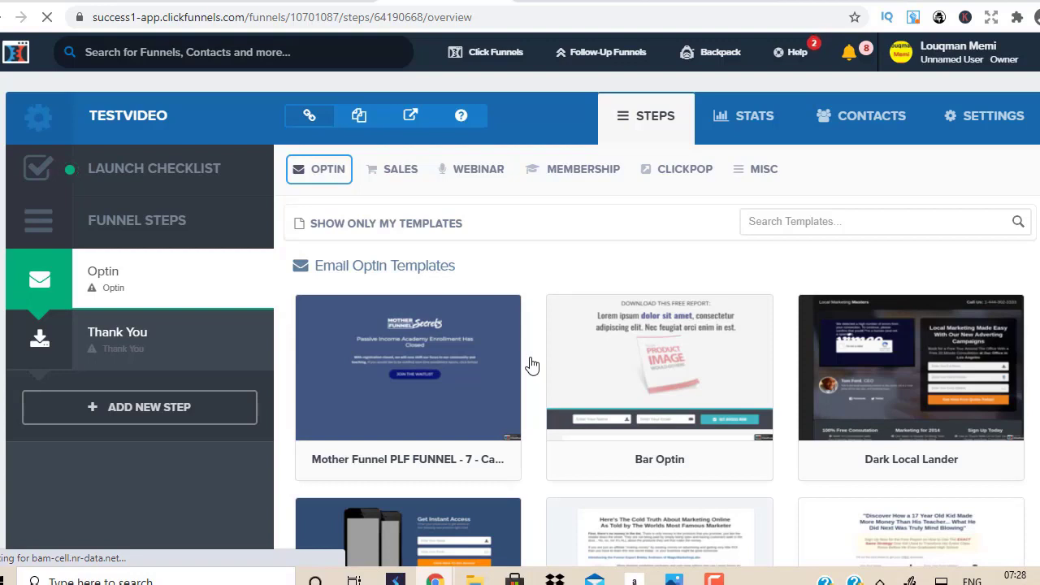
Step: Browse the Email Optin templates for the Optin step
{"action": "left_click", "coordinate": [342, 165]}
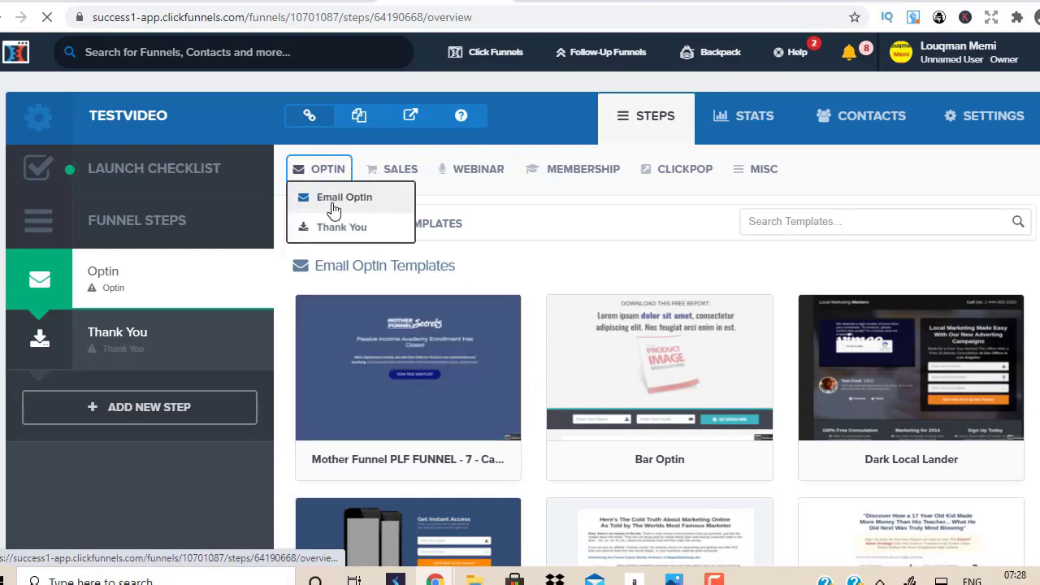
{"action": "left_click", "coordinate": [337, 204]}
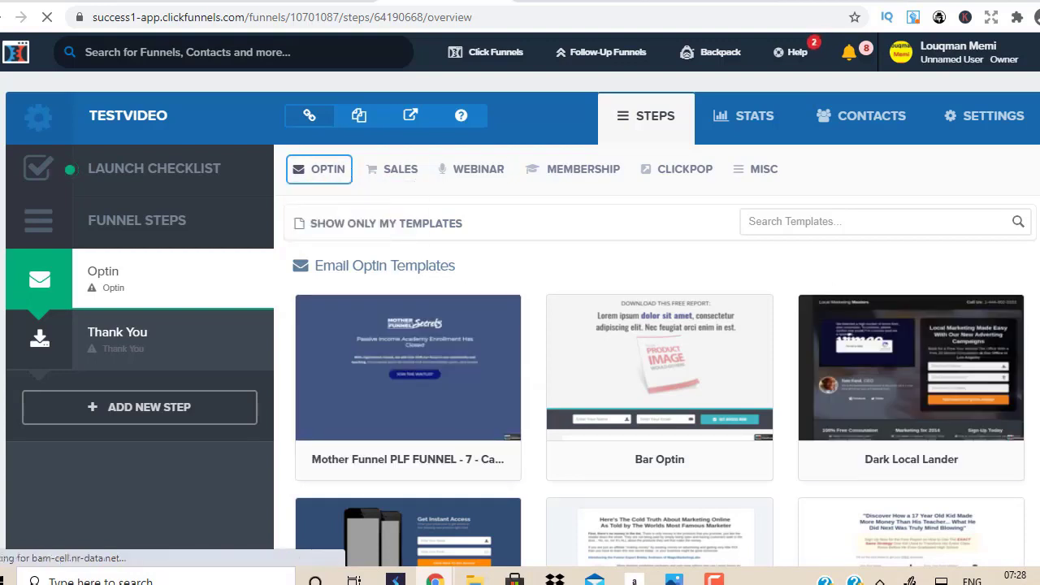
{"action": "scroll", "coordinate": [659, 325], "scroll_direction": "down", "scroll_amount": 20}
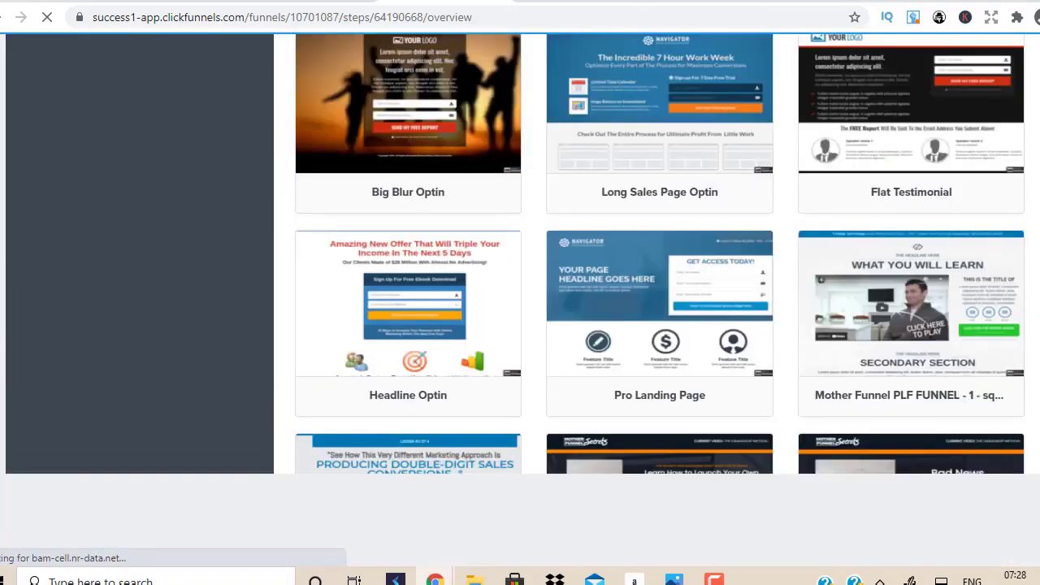
{"action": "scroll", "coordinate": [660, 325], "scroll_direction": "down", "scroll_amount": 20}
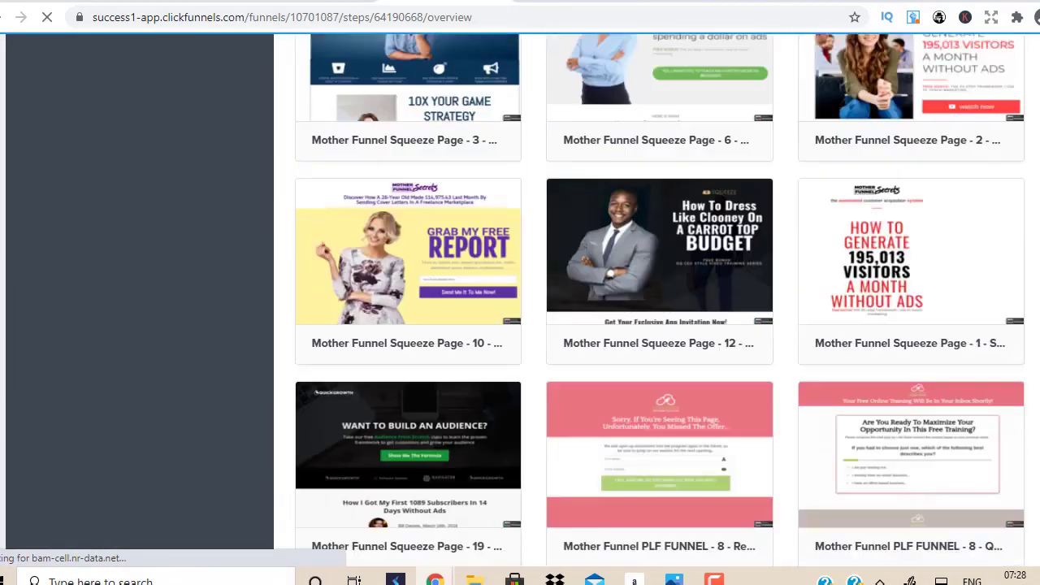
{"action": "scroll", "coordinate": [659, 325], "scroll_direction": "up", "scroll_amount": 20}
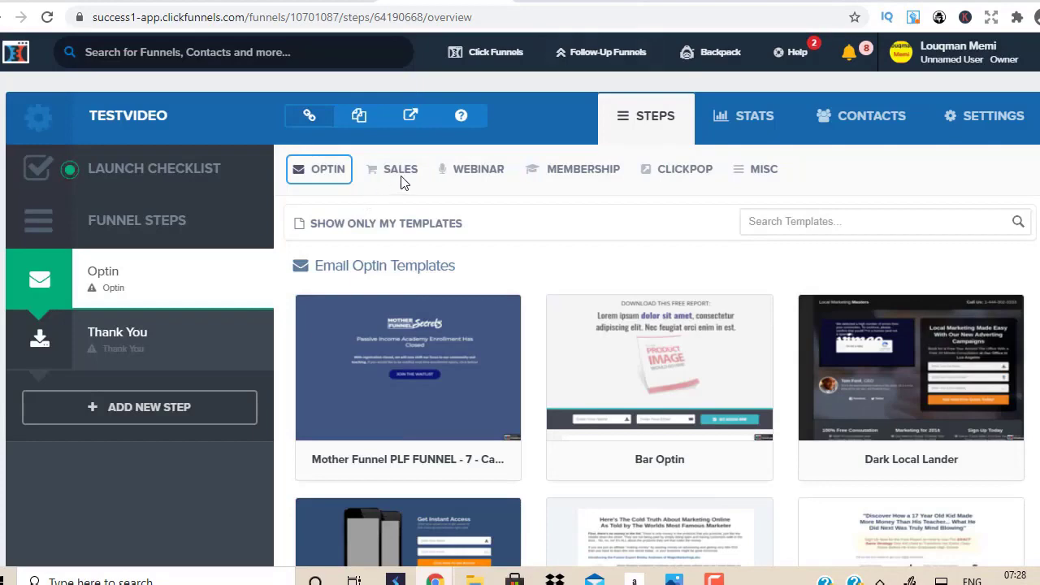
Step: Look through the Sales Page templates
{"action": "left_click", "coordinate": [402, 177]}
{"action": "left_click", "coordinate": [405, 200]}
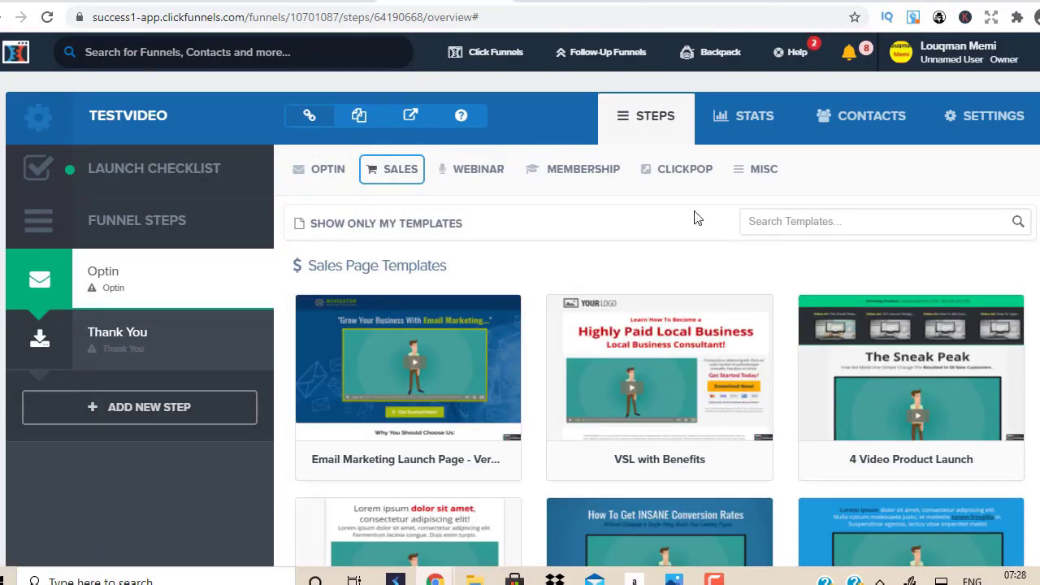
{"action": "scroll", "coordinate": [695, 218], "scroll_direction": "down", "scroll_amount": 8}
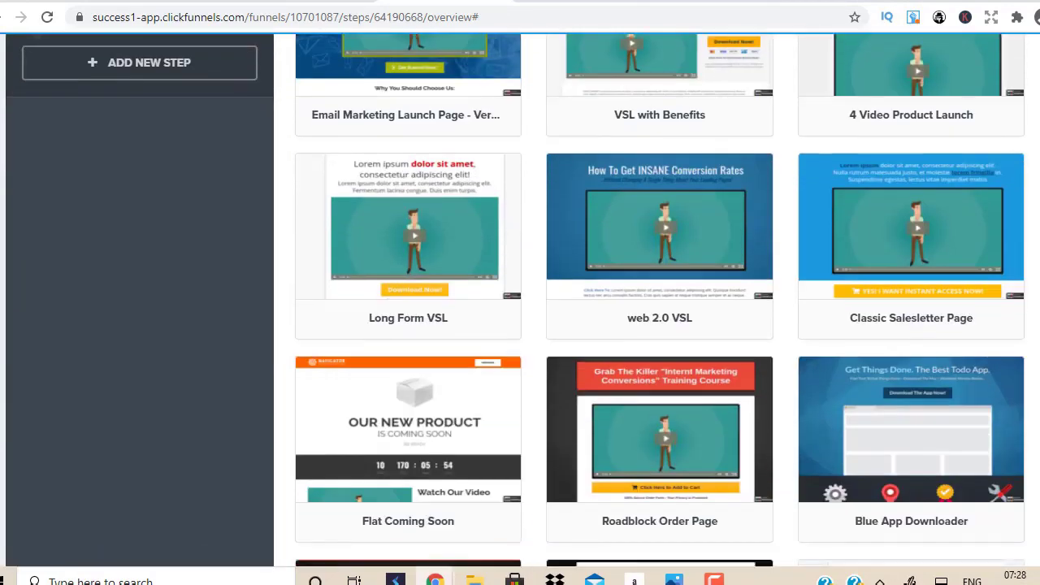
{"action": "scroll", "coordinate": [659, 300], "scroll_direction": "down", "scroll_amount": 16}
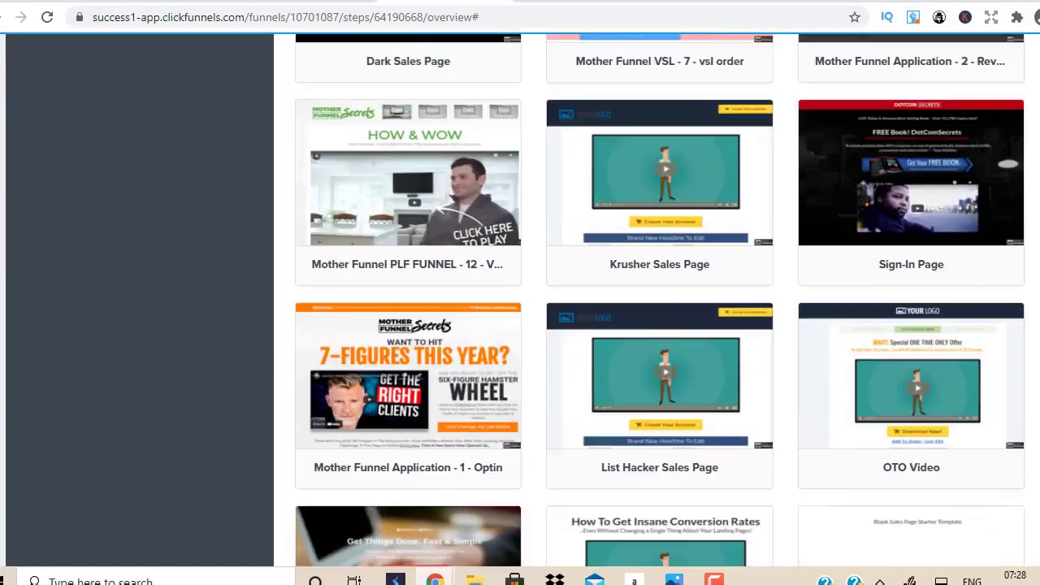
{"action": "scroll", "coordinate": [520, 293], "scroll_direction": "up", "scroll_amount": 20}
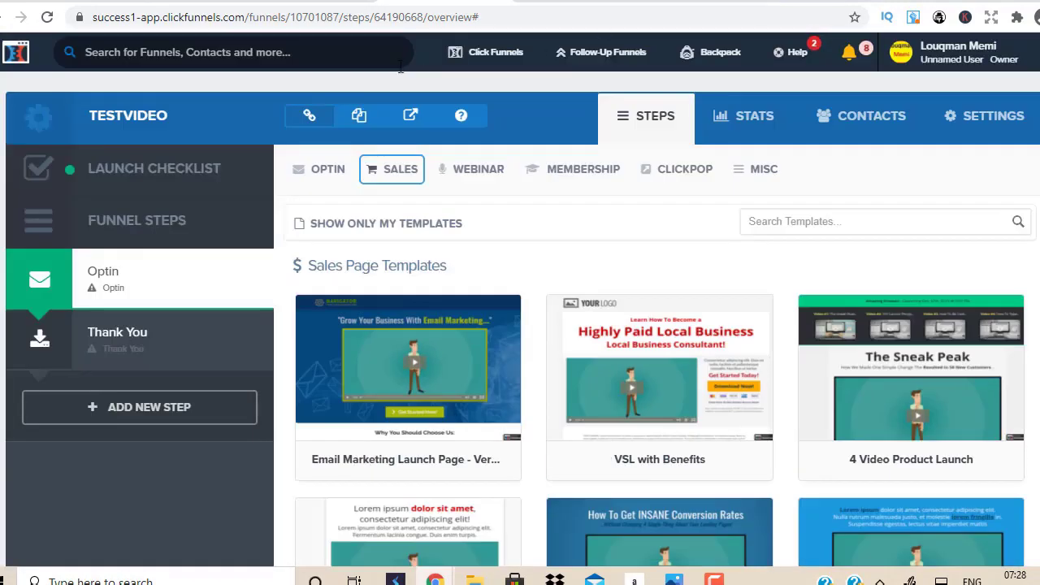
Step: Return to the Email Optin templates and scroll down to the Mother Funnel Vintage Squeeze designs
{"action": "left_click", "coordinate": [417, 179]}
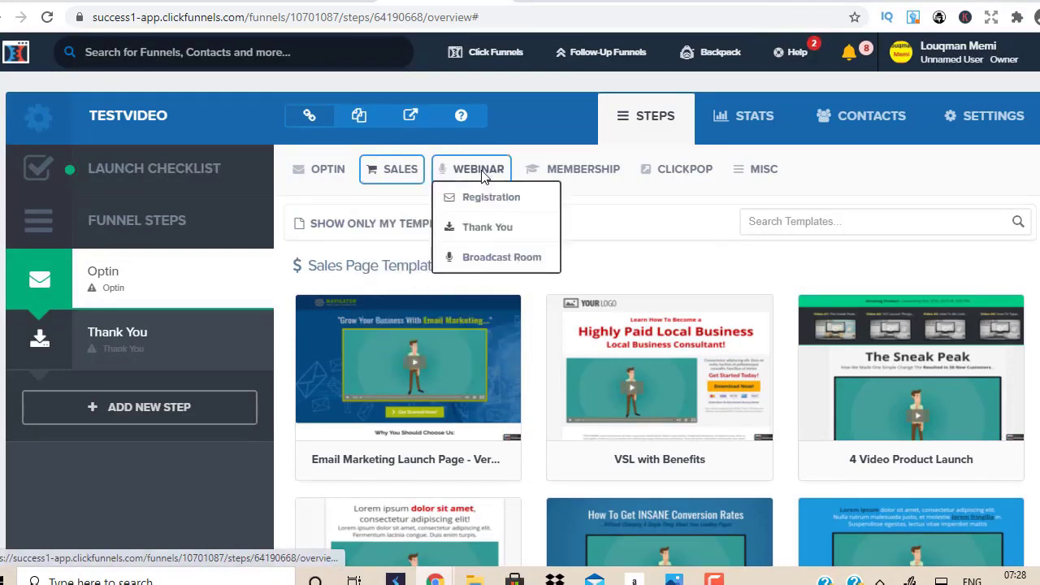
{"action": "mouse_move", "coordinate": [293, 177]}
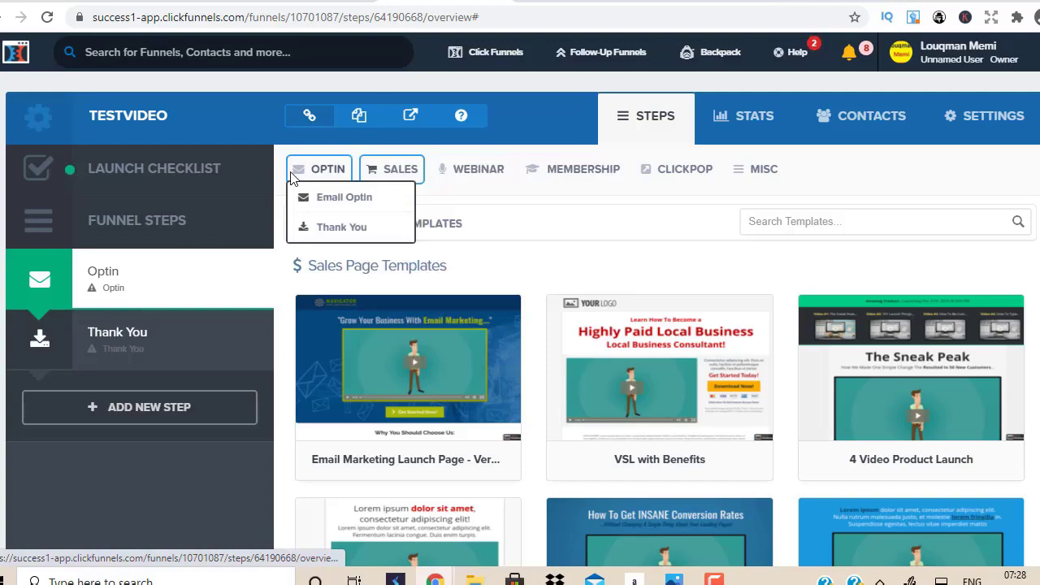
{"action": "left_click", "coordinate": [336, 209]}
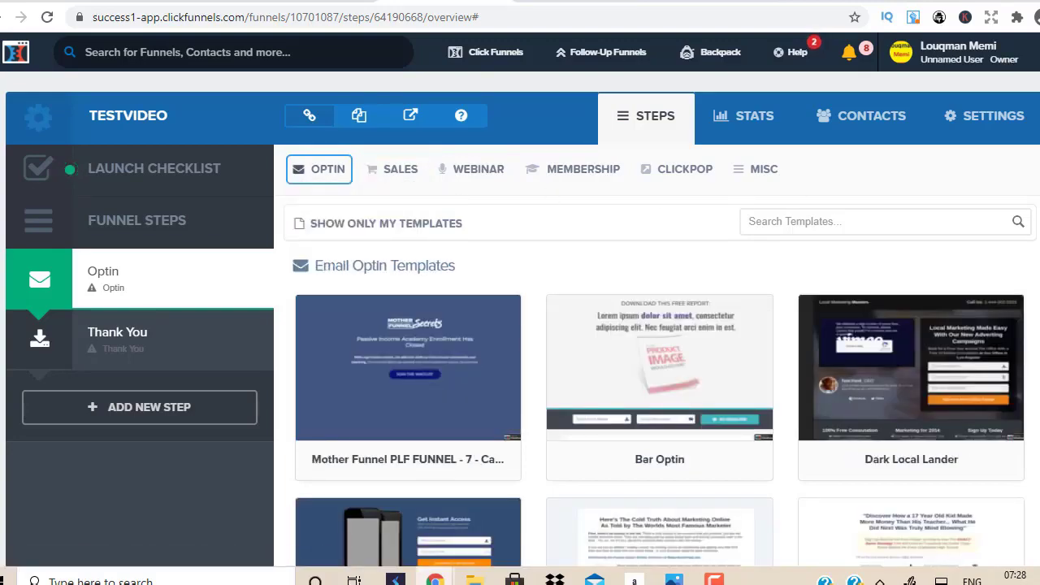
{"action": "scroll", "coordinate": [656, 325], "scroll_direction": "down", "scroll_amount": 8}
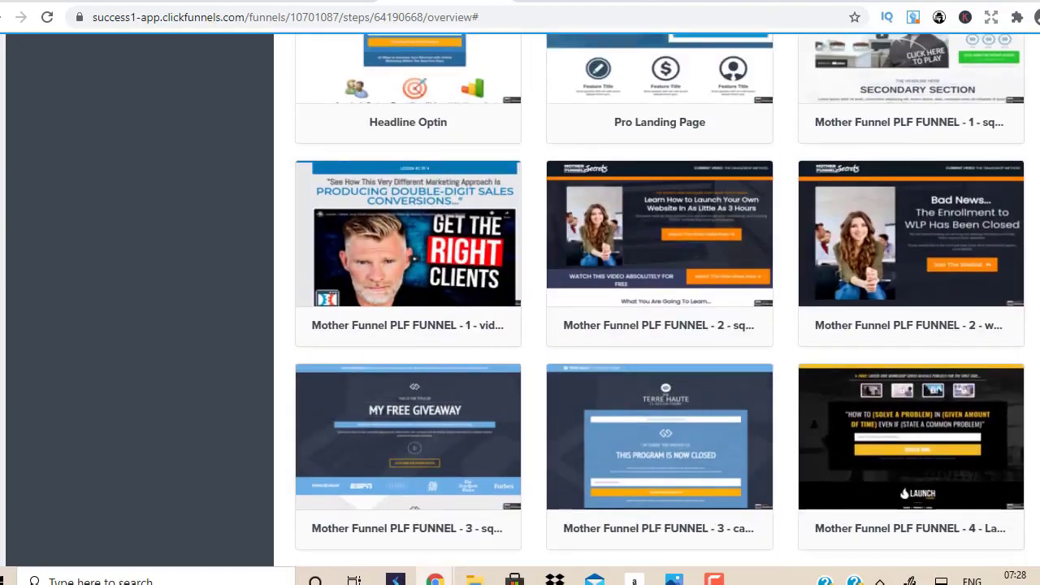
{"action": "scroll", "coordinate": [660, 301], "scroll_direction": "down", "scroll_amount": 10}
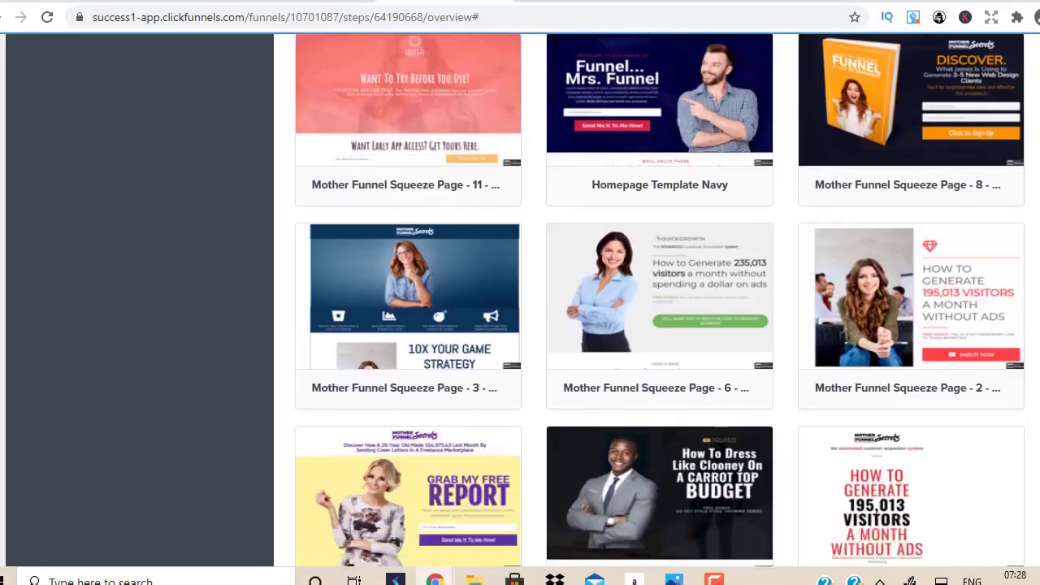
{"action": "scroll", "coordinate": [660, 300], "scroll_direction": "down", "scroll_amount": 8}
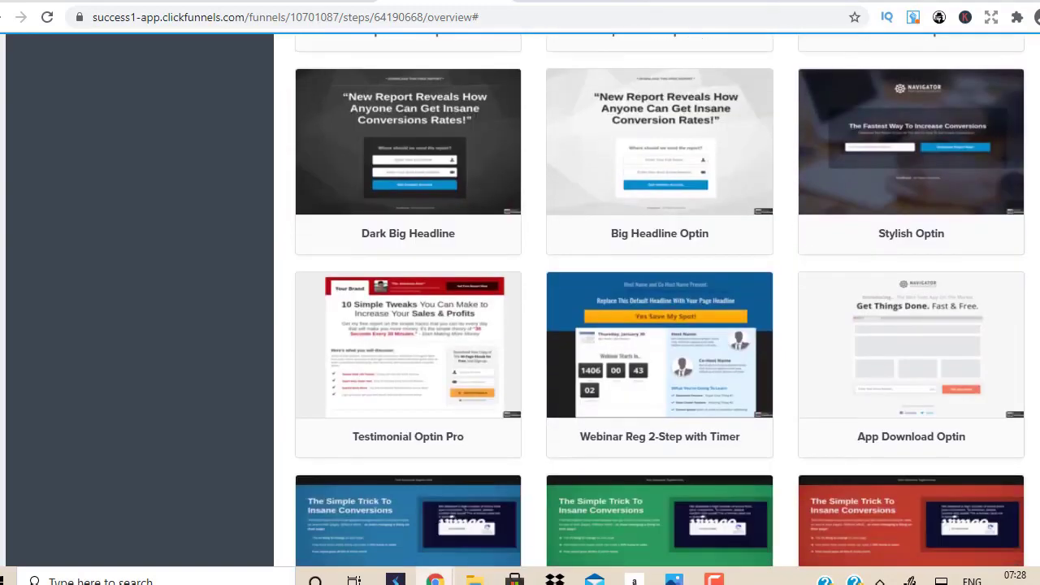
{"action": "scroll", "coordinate": [660, 301], "scroll_direction": "down", "scroll_amount": 2}
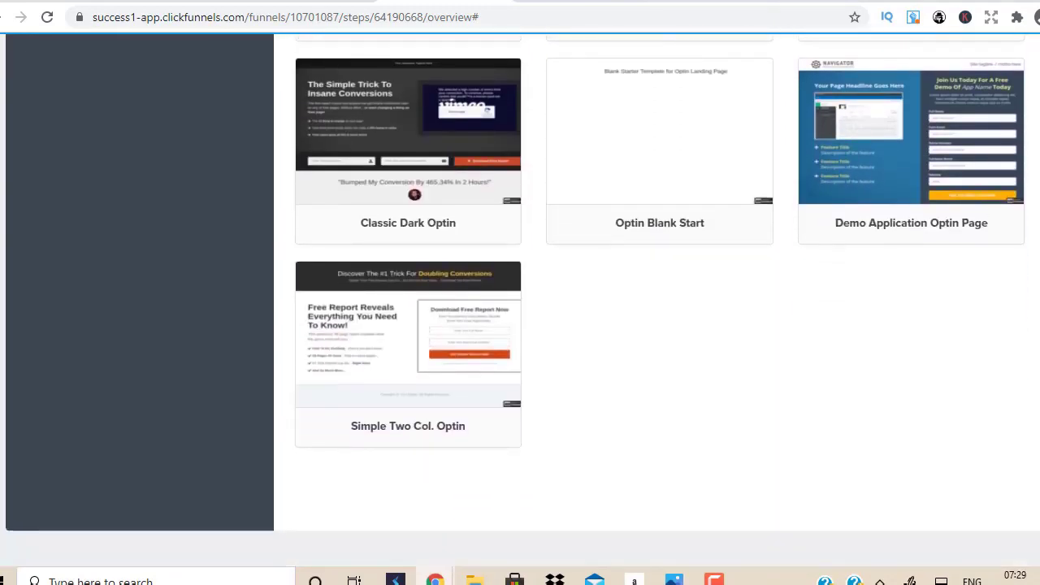
{"action": "scroll", "coordinate": [660, 300], "scroll_direction": "up", "scroll_amount": 18}
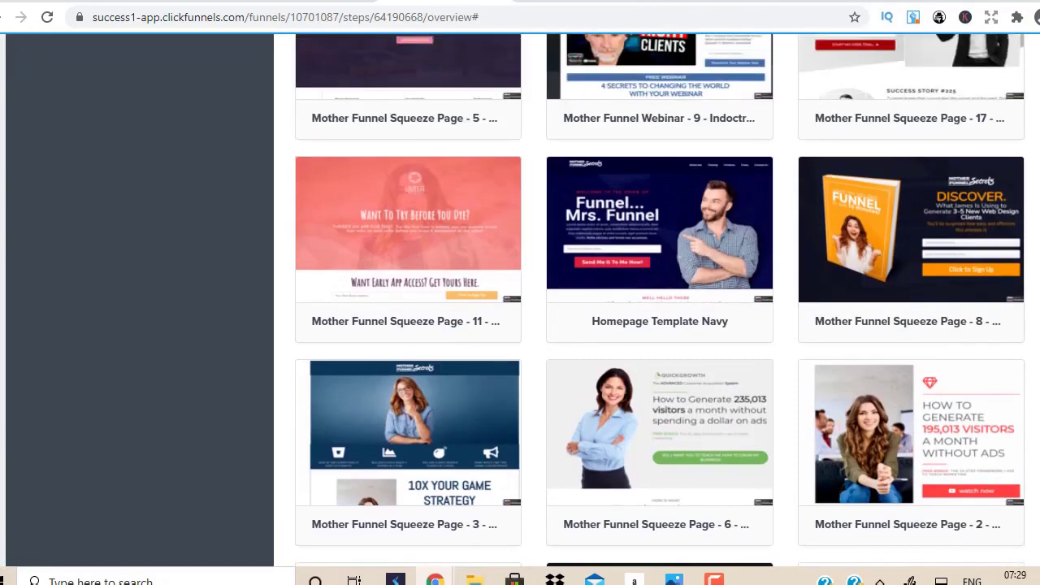
{"action": "scroll", "coordinate": [660, 301], "scroll_direction": "up", "scroll_amount": 9}
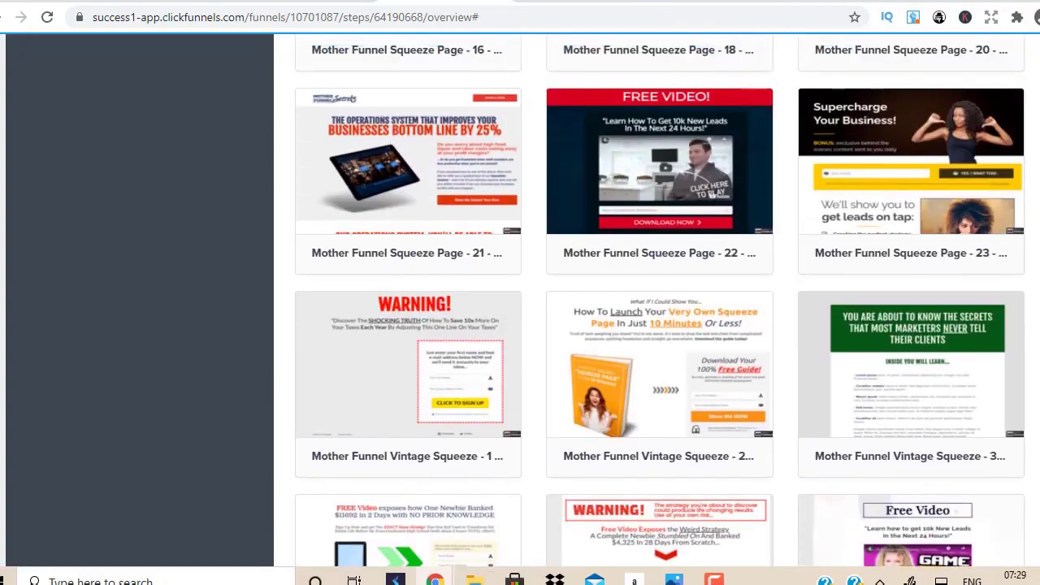
{"action": "scroll", "coordinate": [659, 331], "scroll_direction": "down", "scroll_amount": 3}
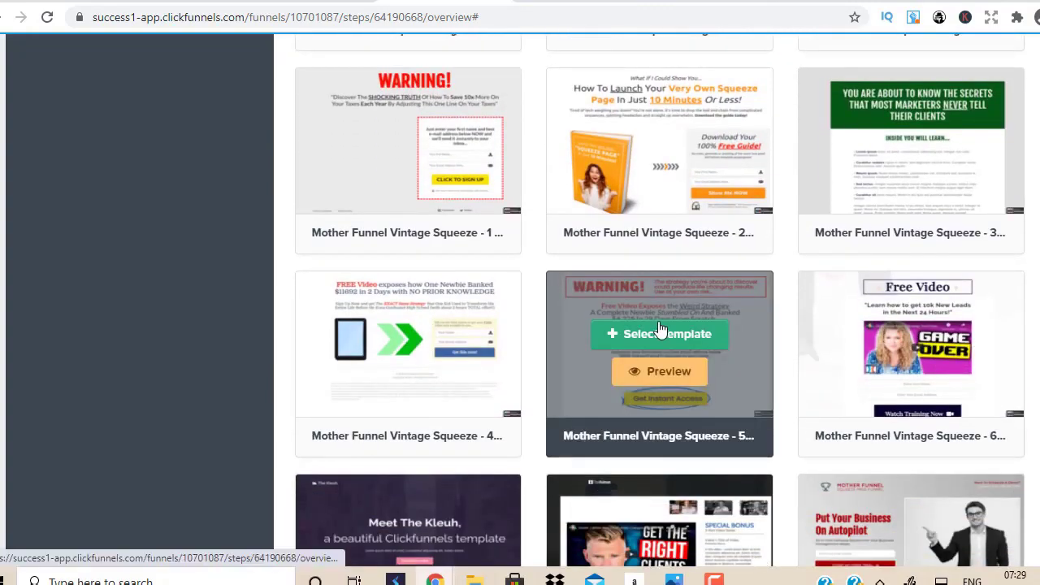
Step: Use Vintage Squeeze 5 for the Optin page, delete the Thank You step, and edit the page
{"action": "left_click", "coordinate": [659, 334]}
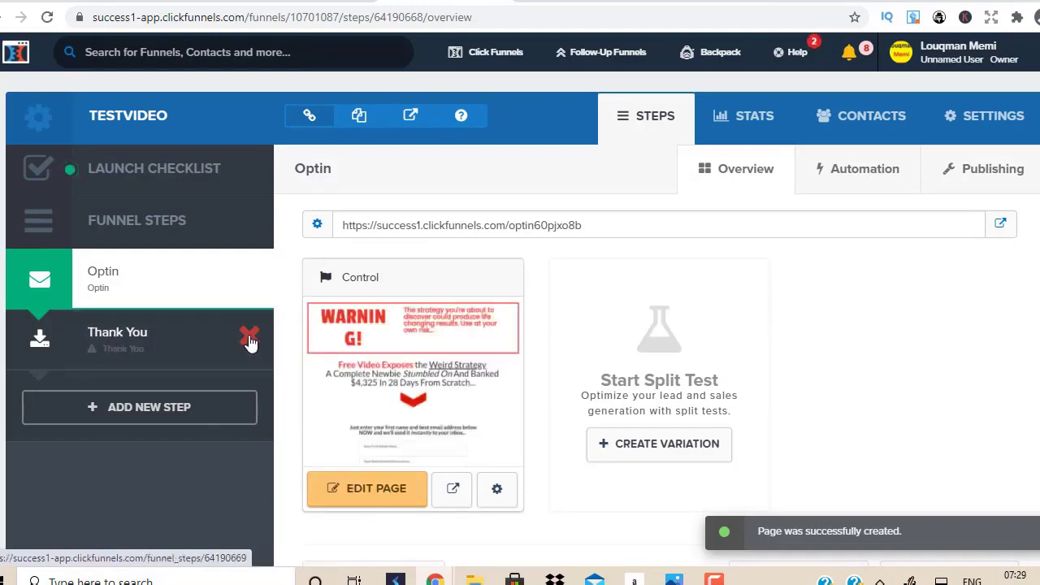
{"action": "left_click", "coordinate": [250, 341]}
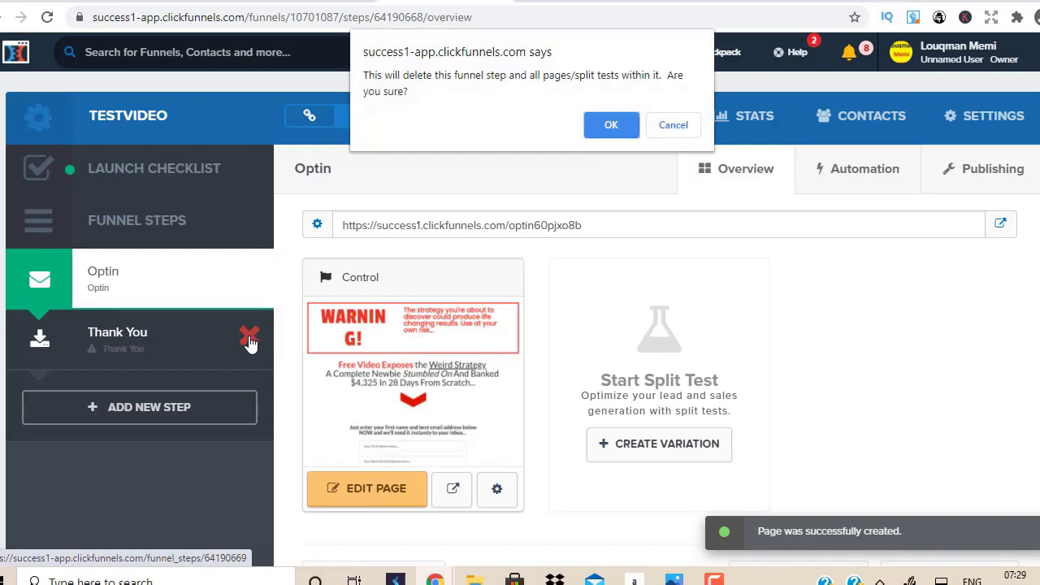
{"action": "left_click", "coordinate": [620, 126]}
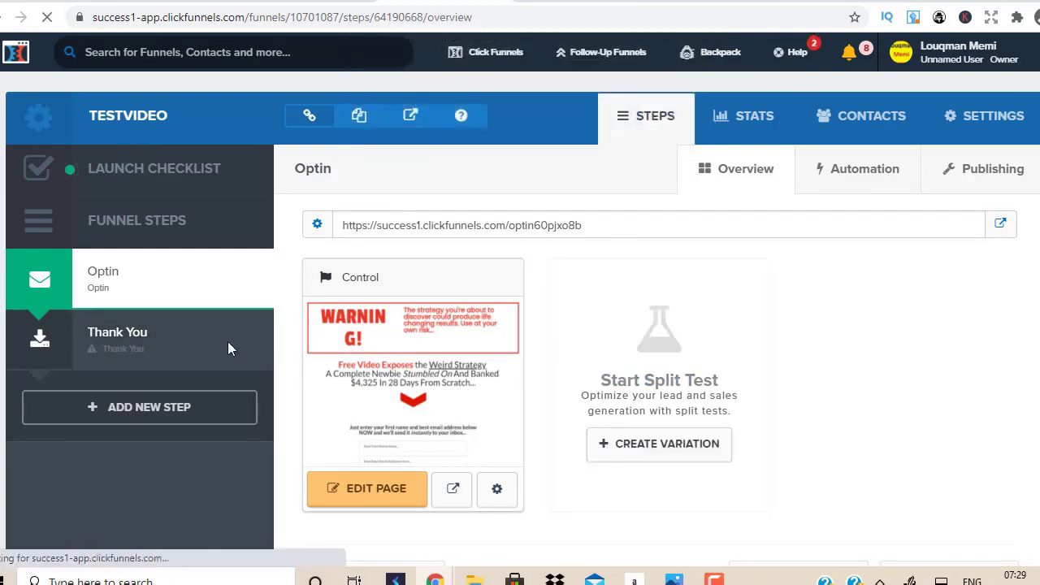
{"action": "left_click", "coordinate": [392, 487]}
{"action": "right_click", "coordinate": [392, 488]}
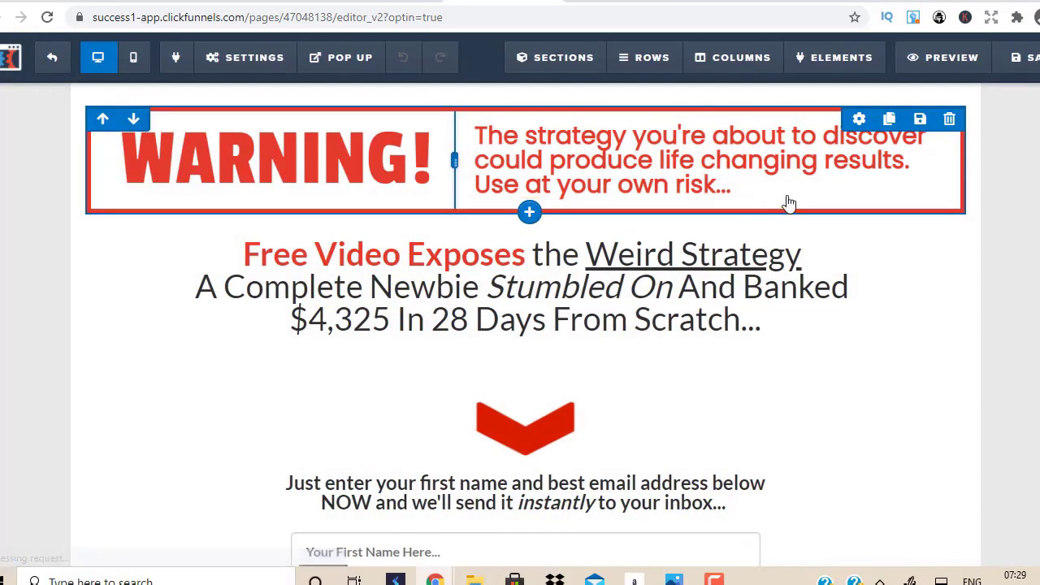
Step: Put the headline below the WARNING banner into text-edit mode
{"action": "left_click", "coordinate": [739, 323]}
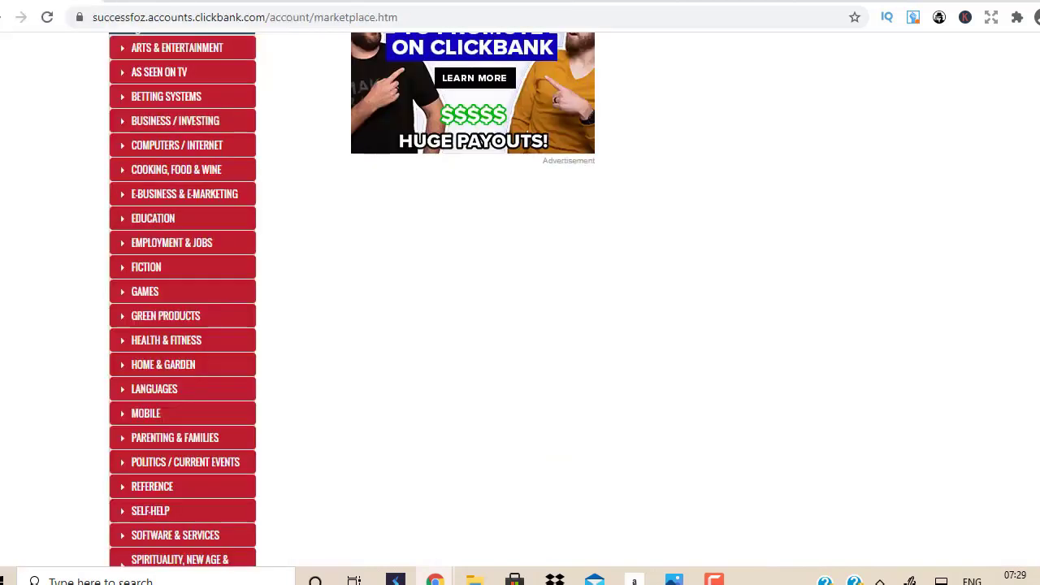
Step: Open the Click Wealth System sales page from ClickBank's E-Business & E-Marketing category and select its headline
{"action": "left_click", "coordinate": [49, 3]}
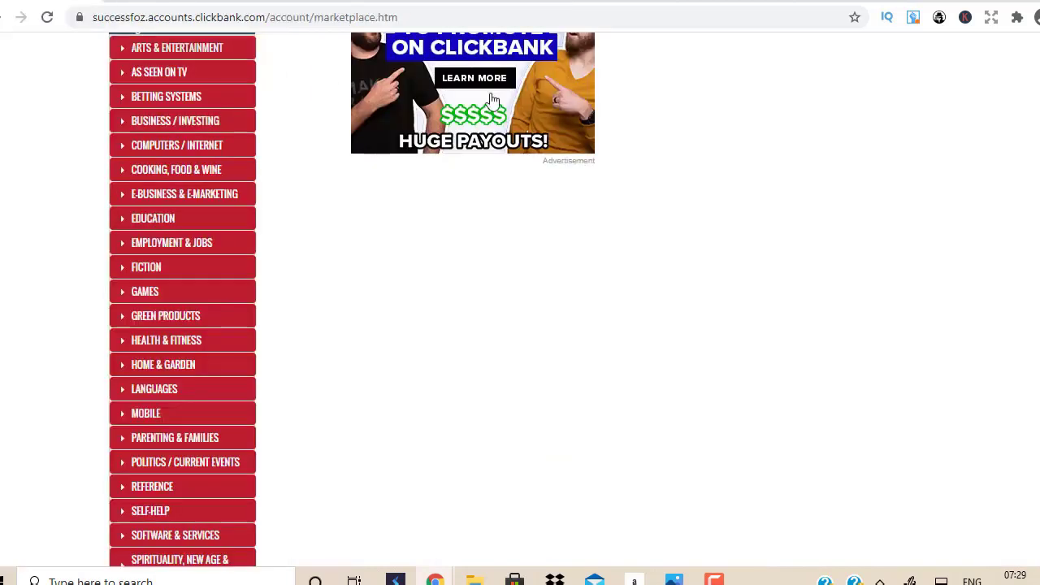
{"action": "left_click", "coordinate": [133, 203]}
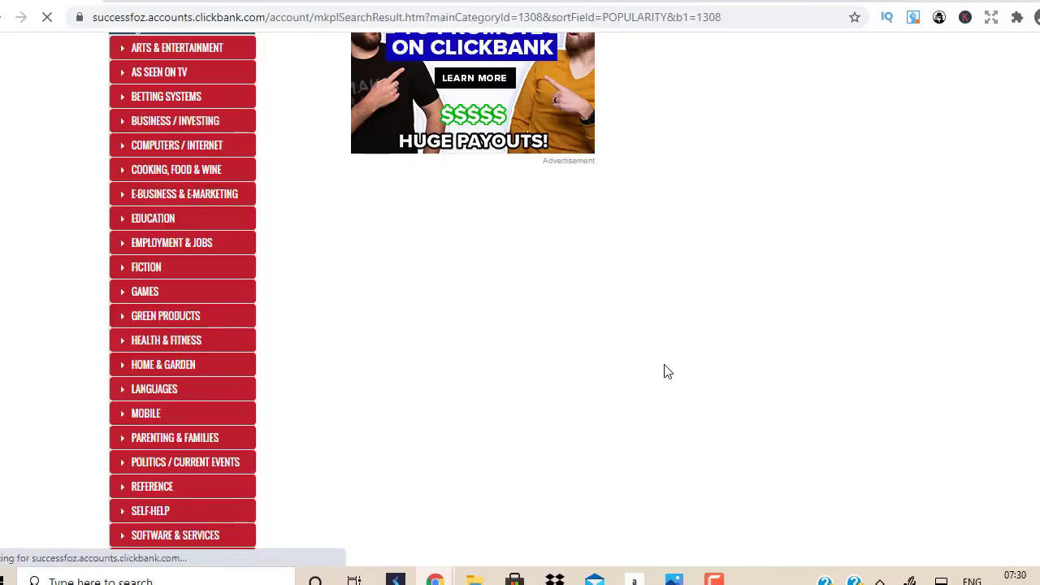
{"action": "scroll", "coordinate": [411, 169], "scroll_direction": "down", "scroll_amount": 5}
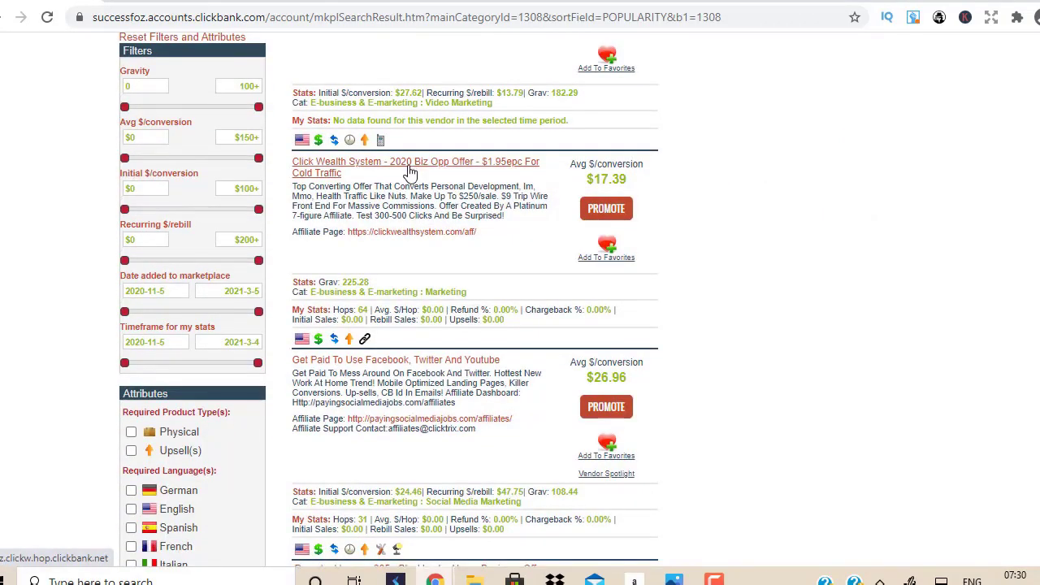
{"action": "left_click", "coordinate": [410, 171]}
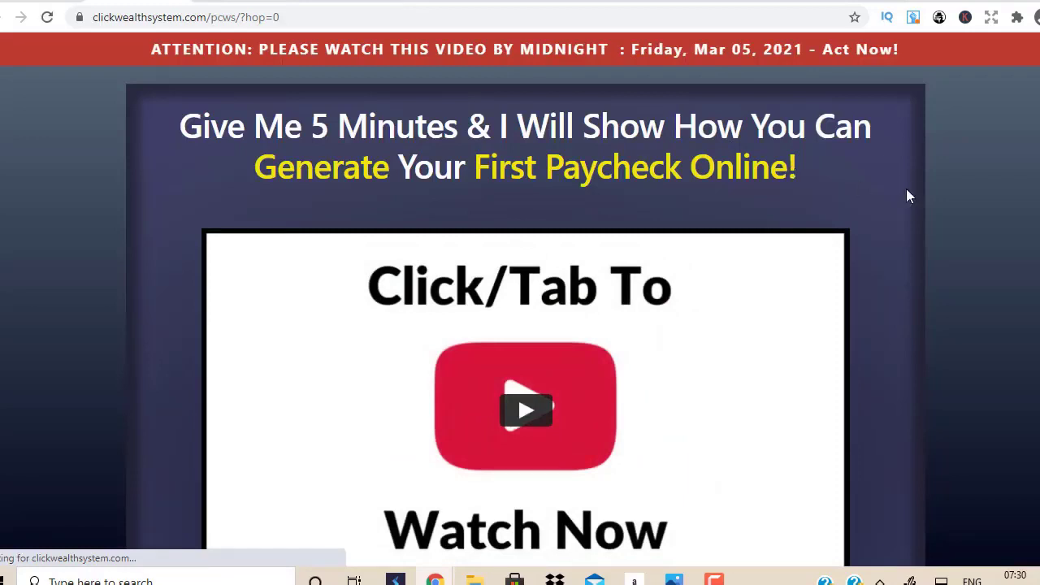
{"action": "left_click_drag", "start_coordinate": [823, 163], "coordinate": [177, 136]}
{"action": "key", "text": "ctrl+c"}
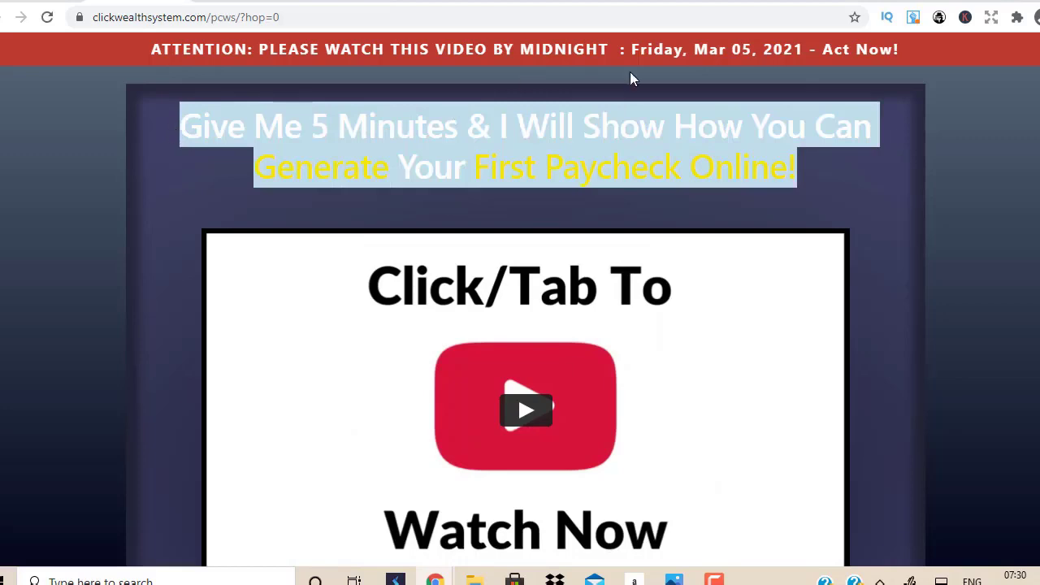
Step: Replace the headline text after 'Free Video Exposes' with the copied Click Wealth System headline
{"action": "key", "text": "ctrl+Tab"}
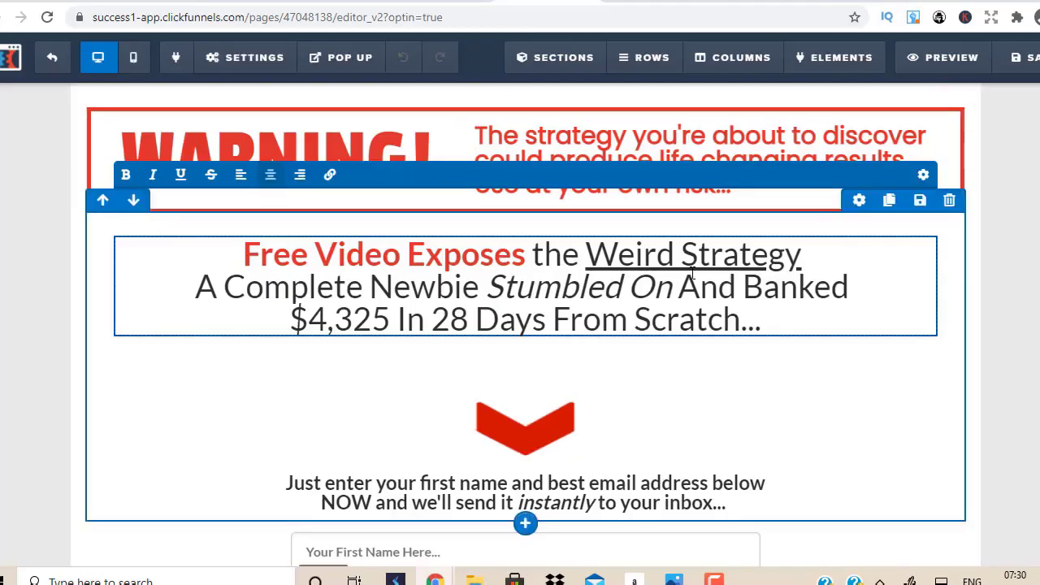
{"action": "left_click_drag", "start_coordinate": [741, 325], "coordinate": [532, 255]}
{"action": "key", "text": "BackSpace"}
{"action": "key", "text": "ctrl+v"}
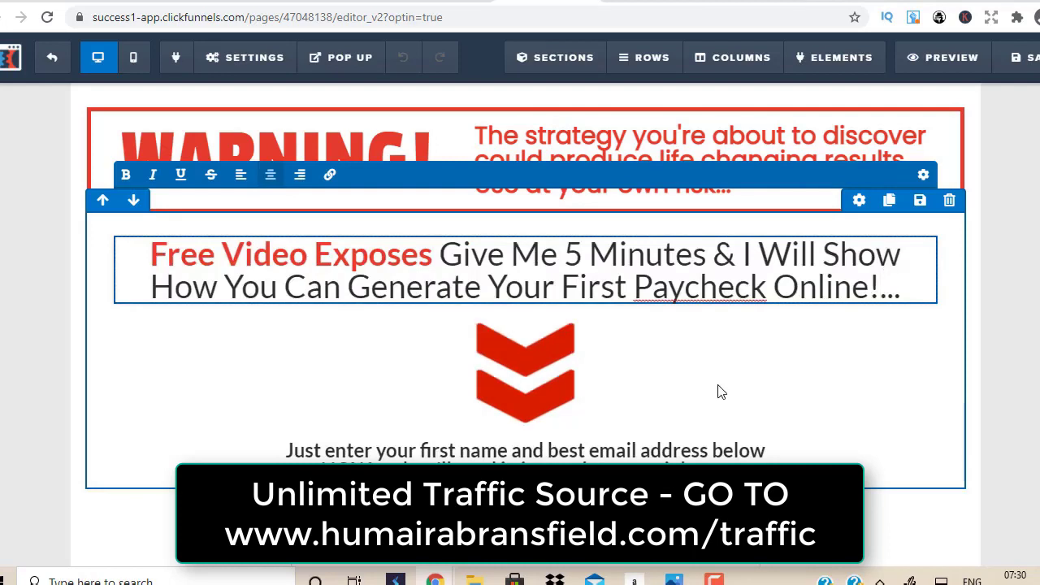
Step: Reword it to 'a 5 Minute Strategy That Will Show You How…', removing 'Me', '&' and the stray 'I'
{"action": "left_click", "coordinate": [566, 253]}
{"action": "key", "text": "BackSpace"}
{"action": "key", "text": "BackSpace"}
{"action": "key", "text": "BackSpace"}
{"action": "key", "text": "BackSpace"}
{"action": "key", "text": "BackSpace"}
{"action": "key", "text": "BackSpace"}
{"action": "key", "text": "BackSpace"}
{"action": "key", "text": "BackSpace"}
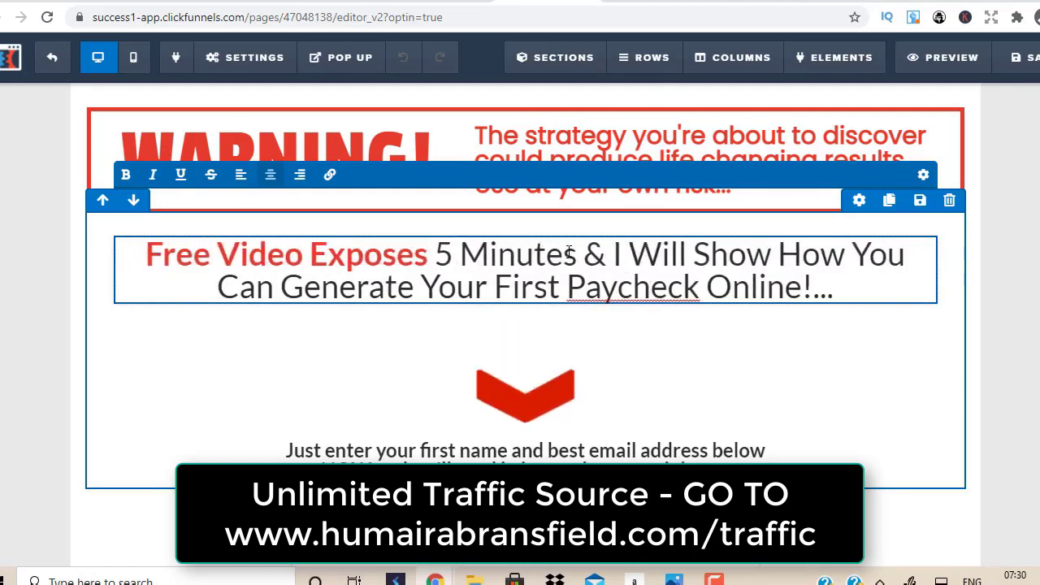
{"action": "type", "text": "a"}
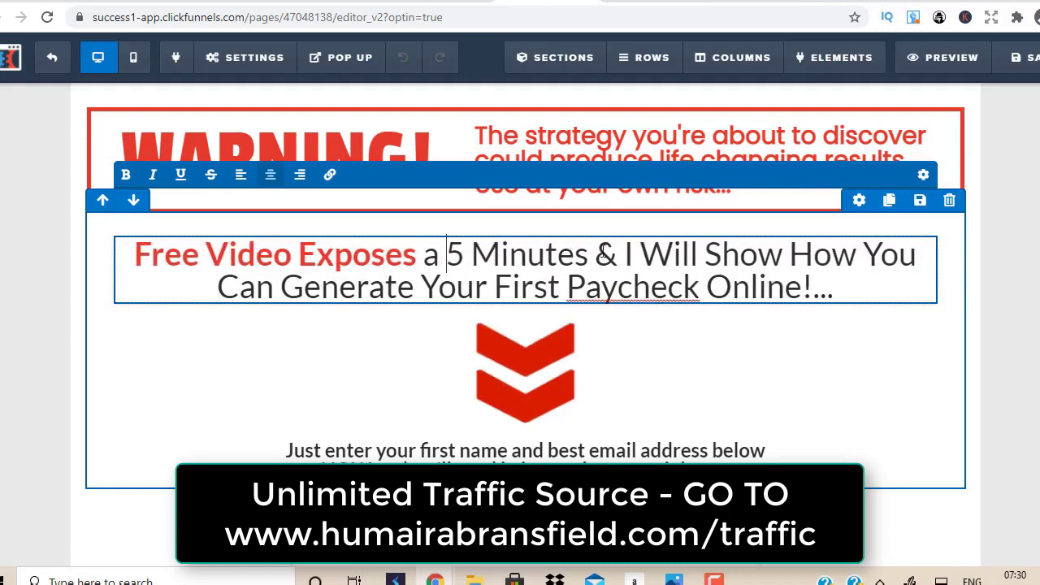
{"action": "double_click", "coordinate": [607, 256]}
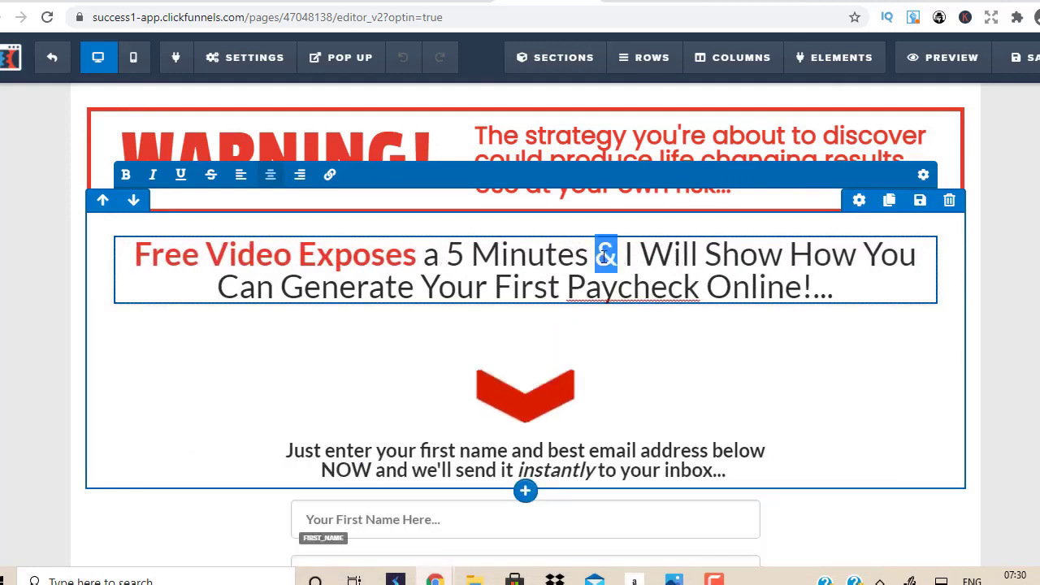
{"action": "key", "text": "BackSpace"}
{"action": "key", "text": "BackSpace"}
{"action": "key", "text": "BackSpace"}
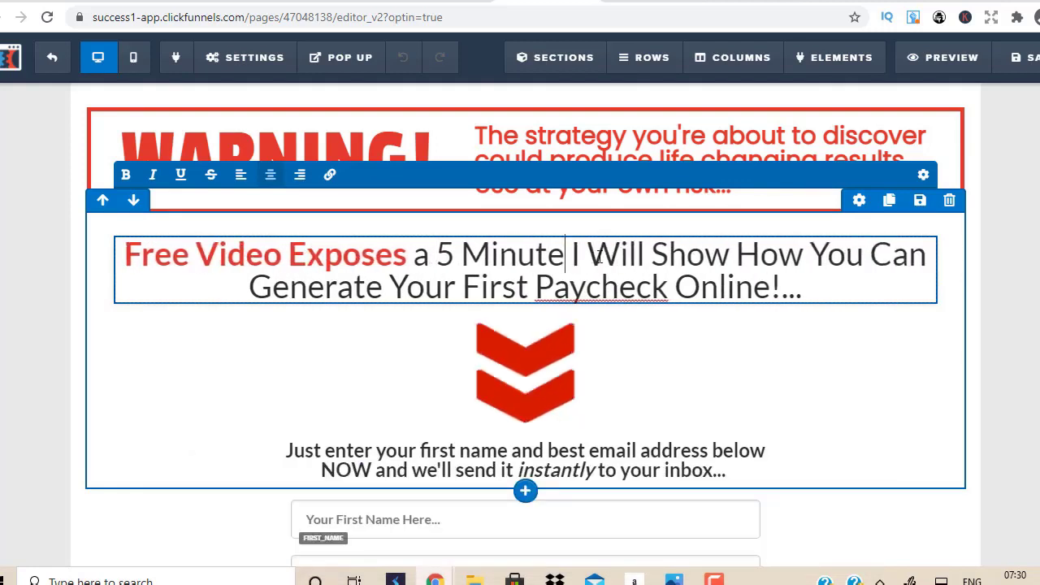
{"action": "type", "text": "Sta"}
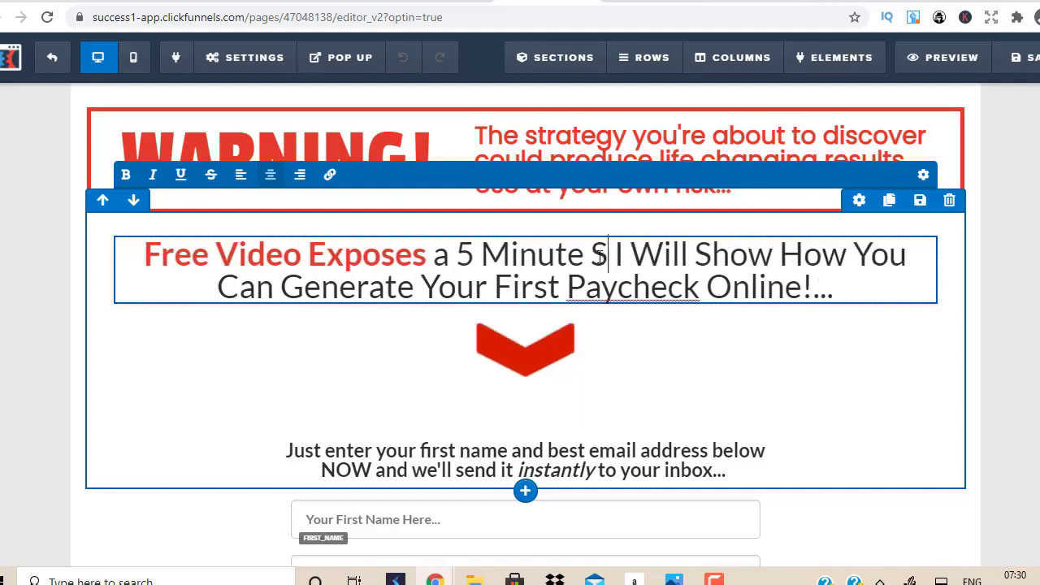
{"action": "type", "text": "rategy"}
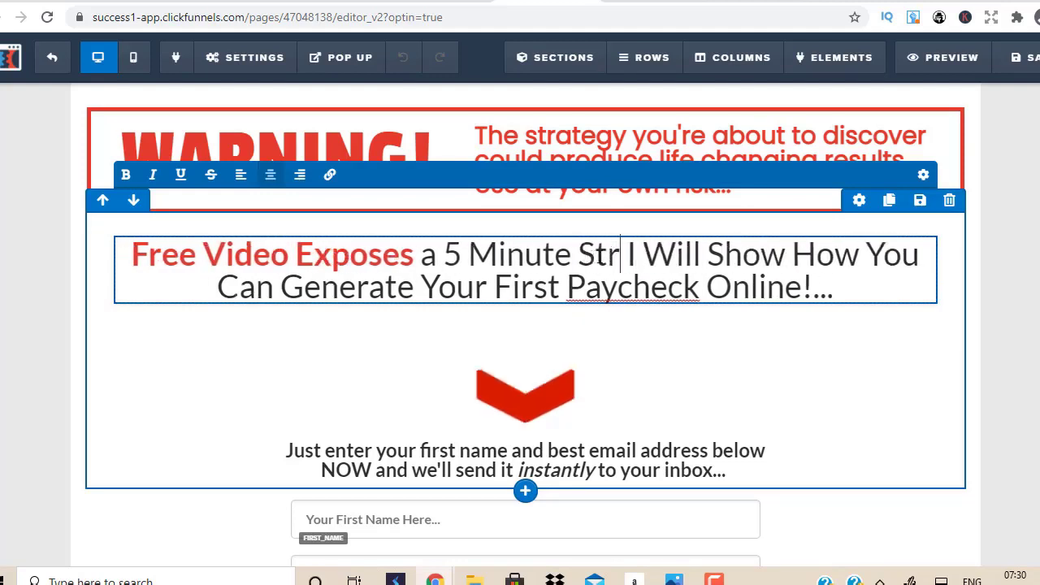
{"action": "type", "text": " That"}
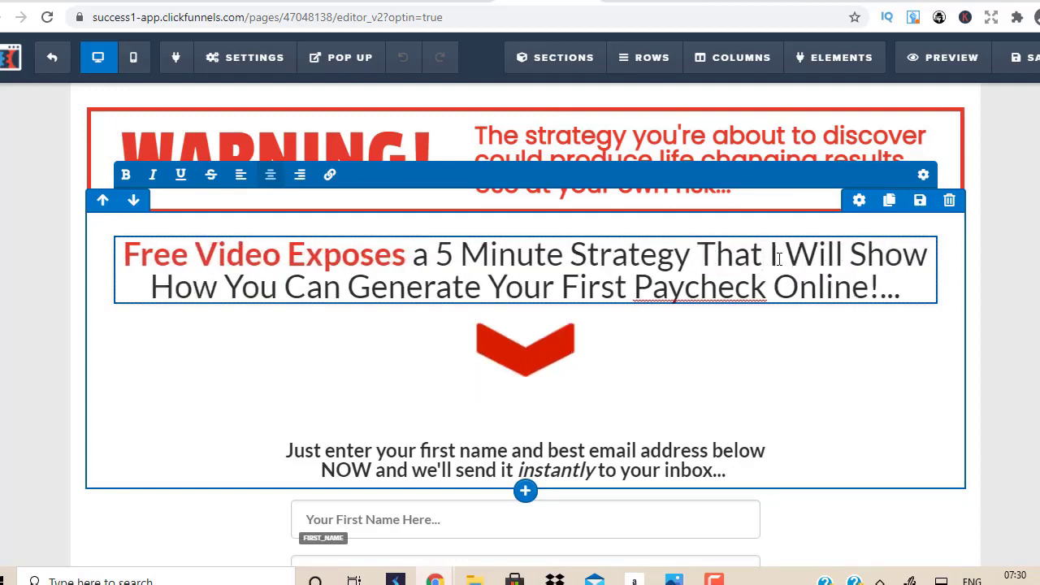
{"action": "key", "text": "Delete"}
{"action": "key", "text": "Delete"}
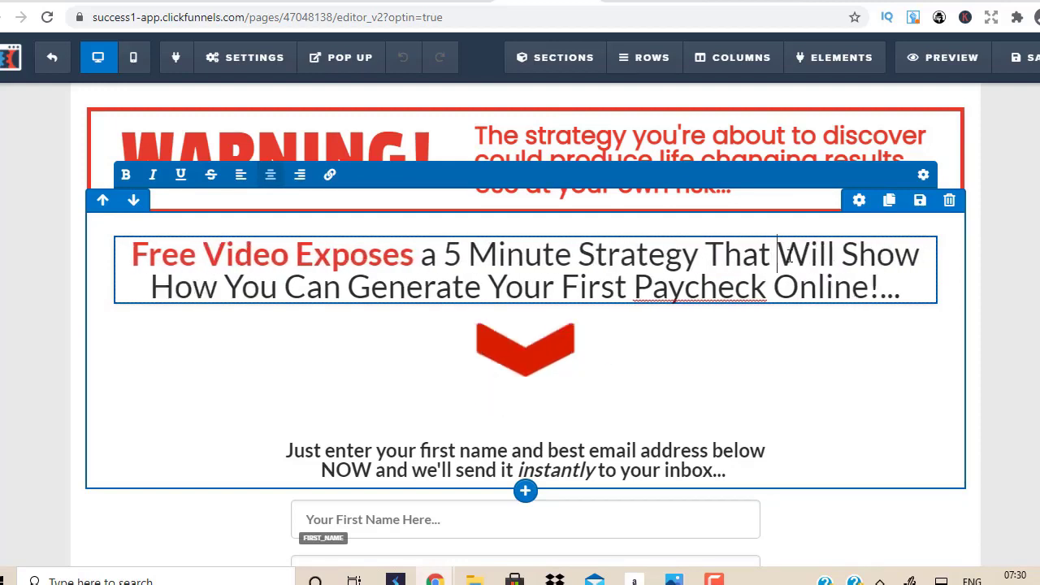
{"action": "left_click", "coordinate": [151, 286]}
{"action": "type", "text": "You"}
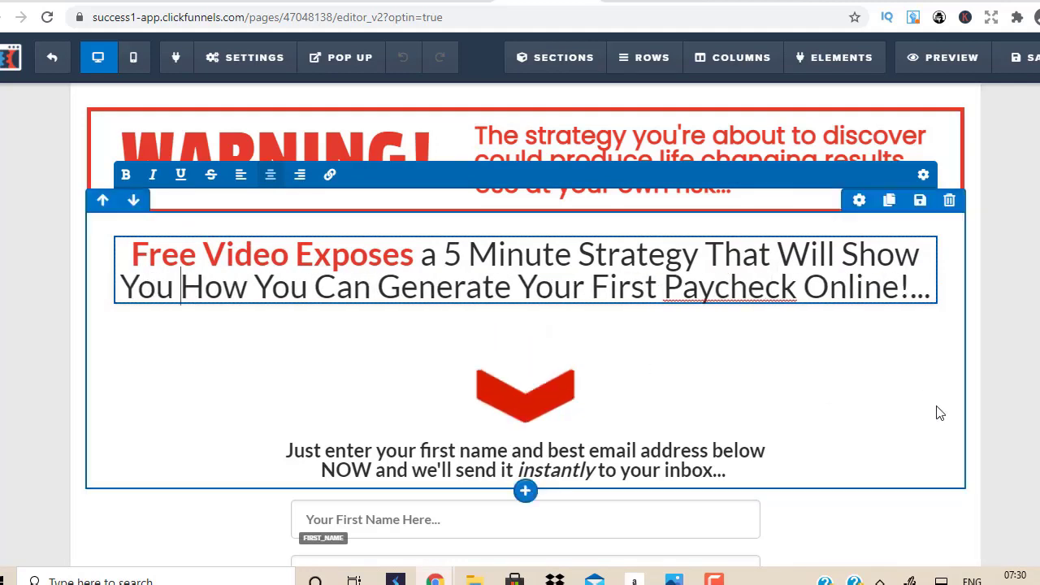
Step: Finish the headline edit and delete the First Name field from the opt-in form
{"action": "left_click", "coordinate": [1010, 339]}
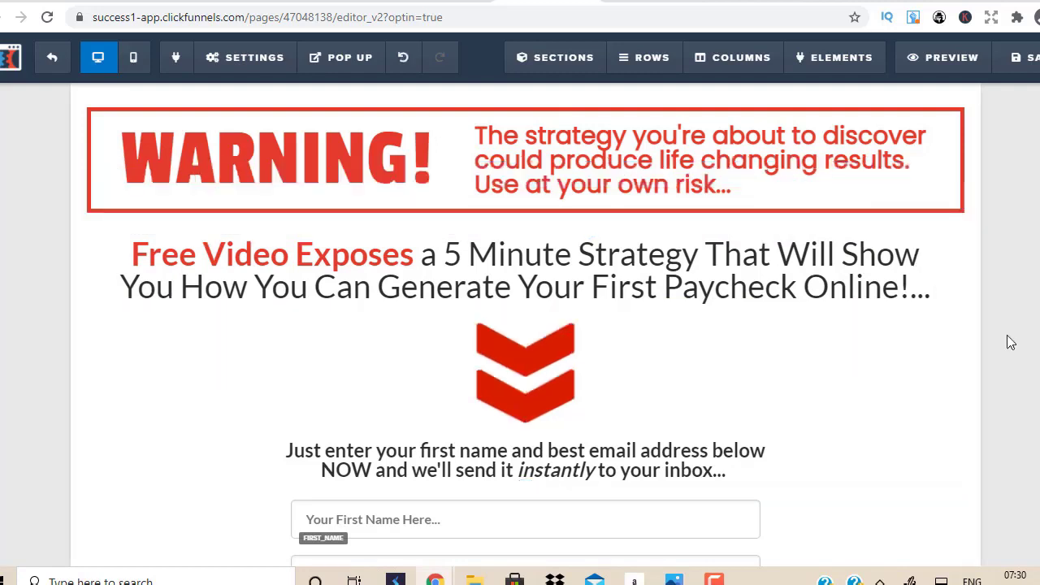
{"action": "scroll", "coordinate": [875, 320], "scroll_direction": "down", "scroll_amount": 3}
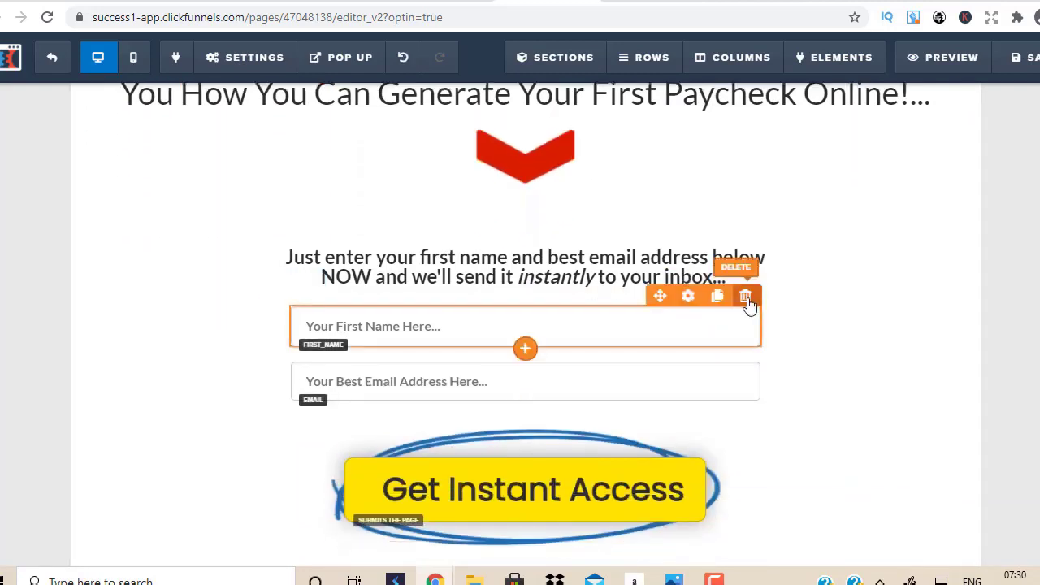
{"action": "left_click", "coordinate": [747, 298]}
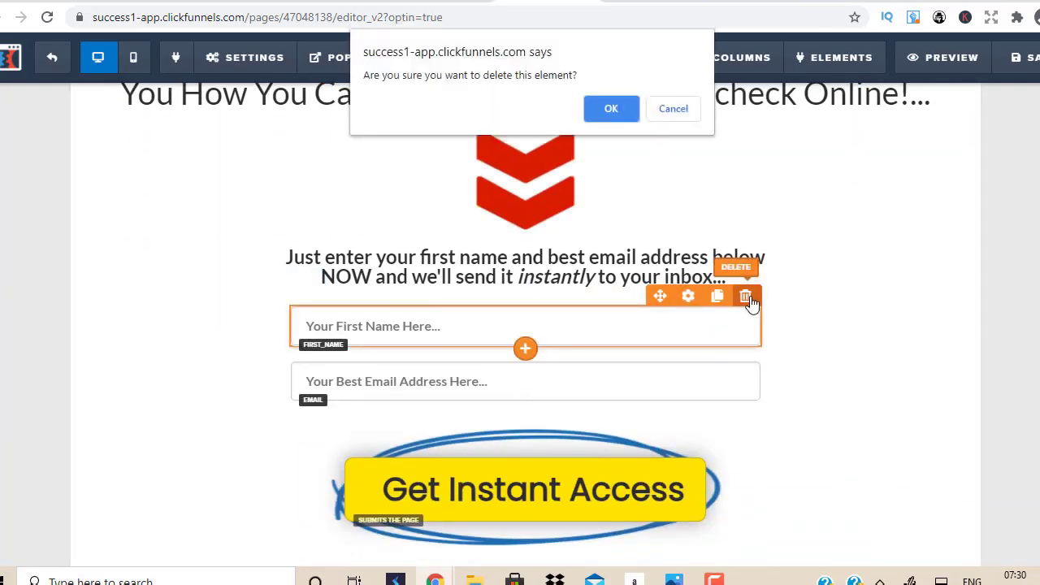
{"action": "left_click", "coordinate": [609, 107]}
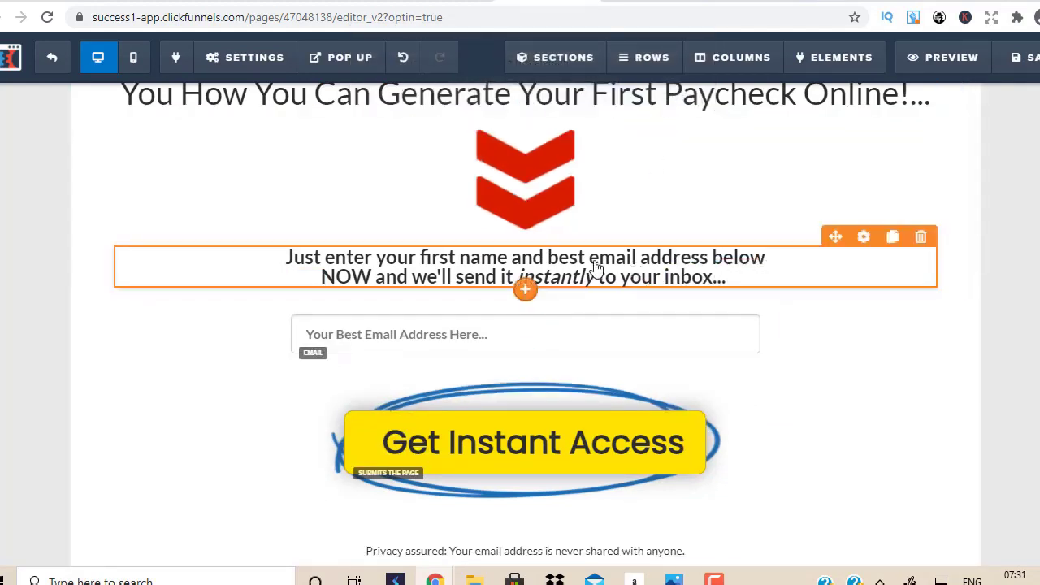
Step: Remove 'first name and' from the instruction line above the form
{"action": "left_click", "coordinate": [561, 262]}
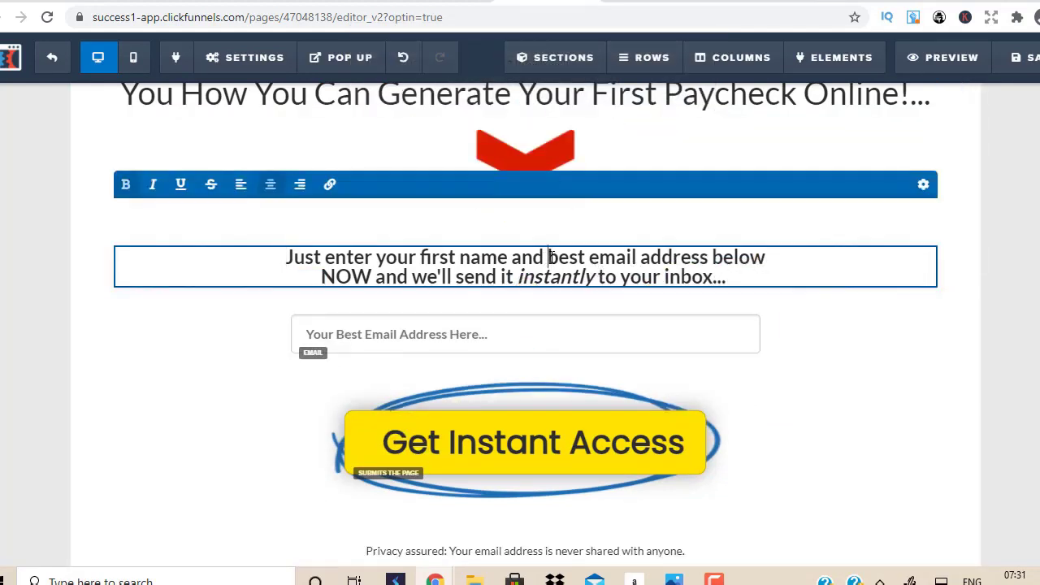
{"action": "left_click_drag", "start_coordinate": [548, 258], "coordinate": [421, 260]}
{"action": "key", "text": "BackSpace"}
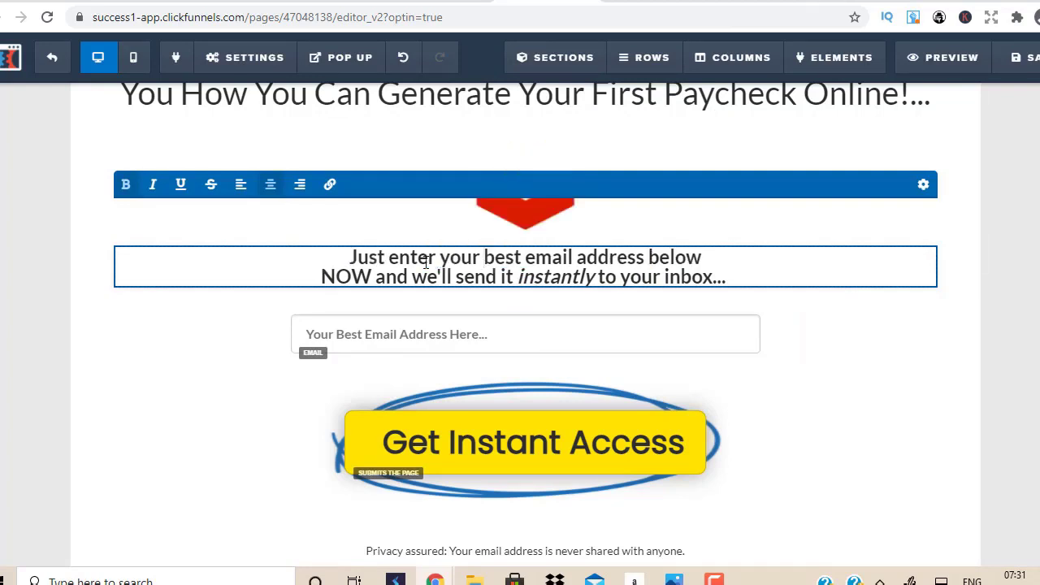
{"action": "left_click", "coordinate": [996, 437]}
Step: Delete the footer section from the opt-in page
{"action": "scroll", "coordinate": [996, 437], "scroll_direction": "down", "scroll_amount": 1}
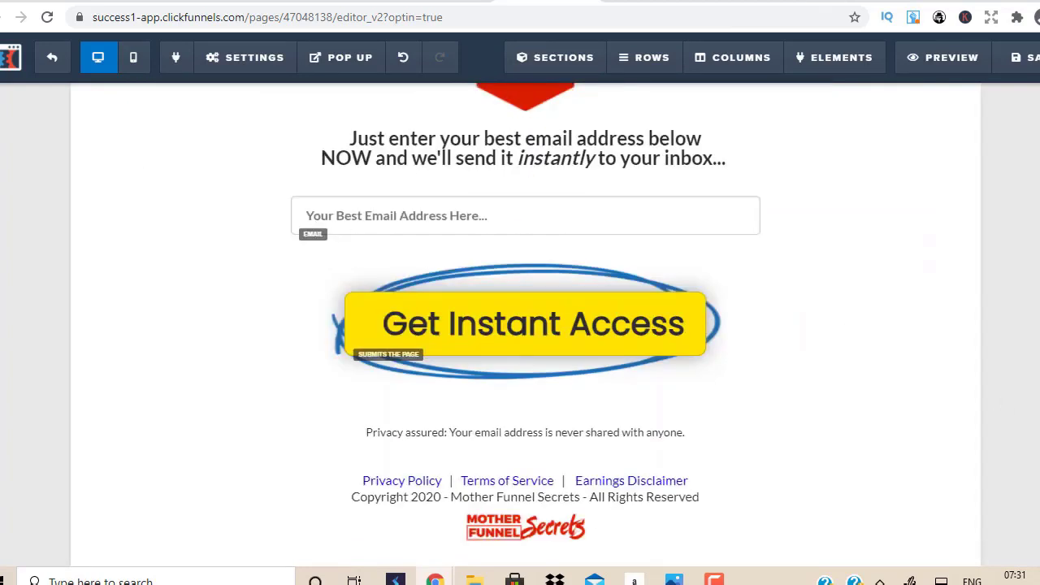
{"action": "left_click", "coordinate": [774, 397]}
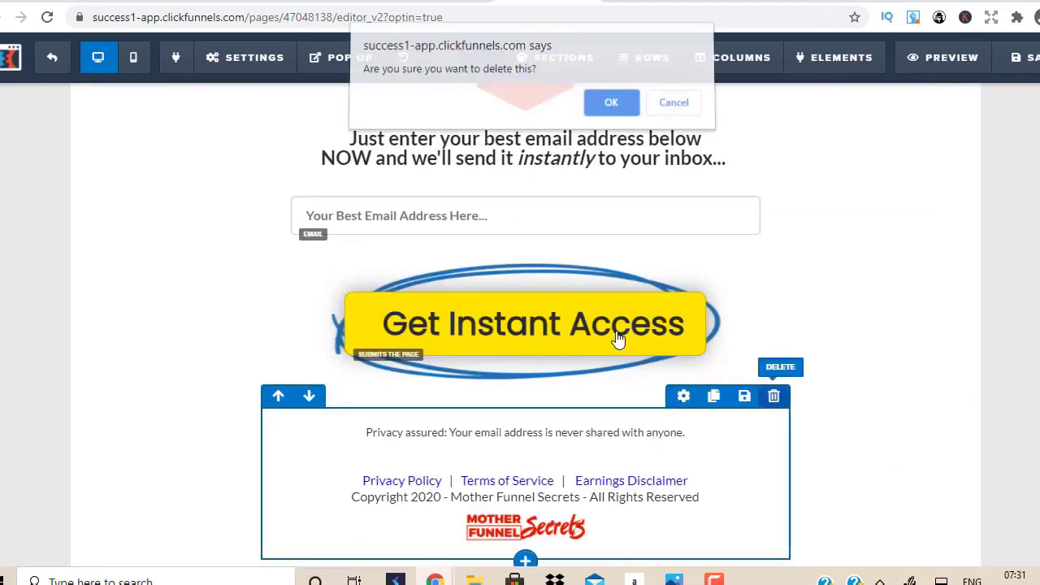
{"action": "left_click", "coordinate": [608, 109]}
{"action": "scroll", "coordinate": [849, 295], "scroll_direction": "up", "scroll_amount": 4}
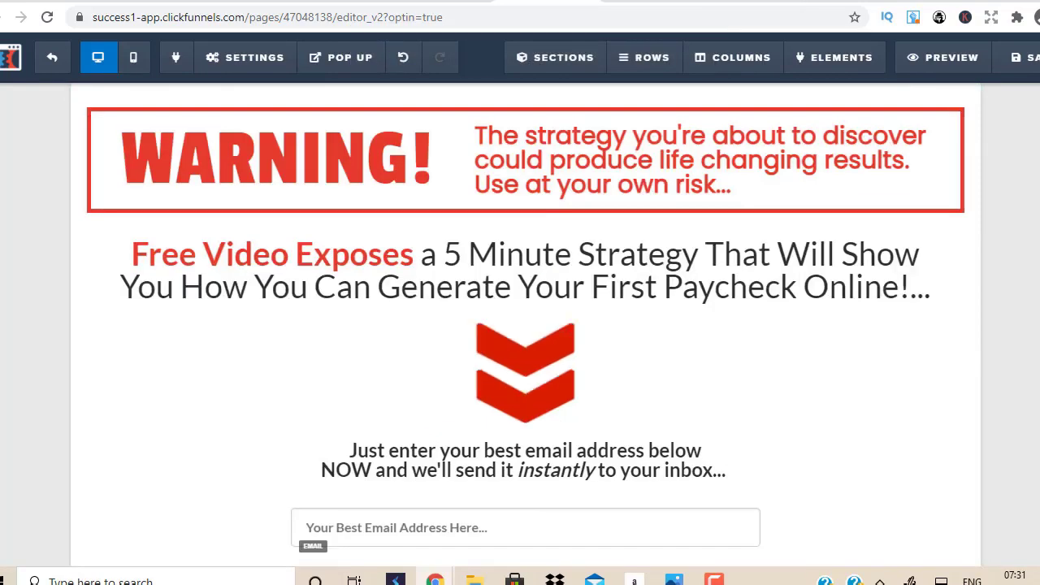
Step: Replace the warning box text with '1,832 PEOPLE CAN'T BE WRONG - REAL PEOPLE WITH REAL RESULTS....'
{"action": "left_click", "coordinate": [712, 174]}
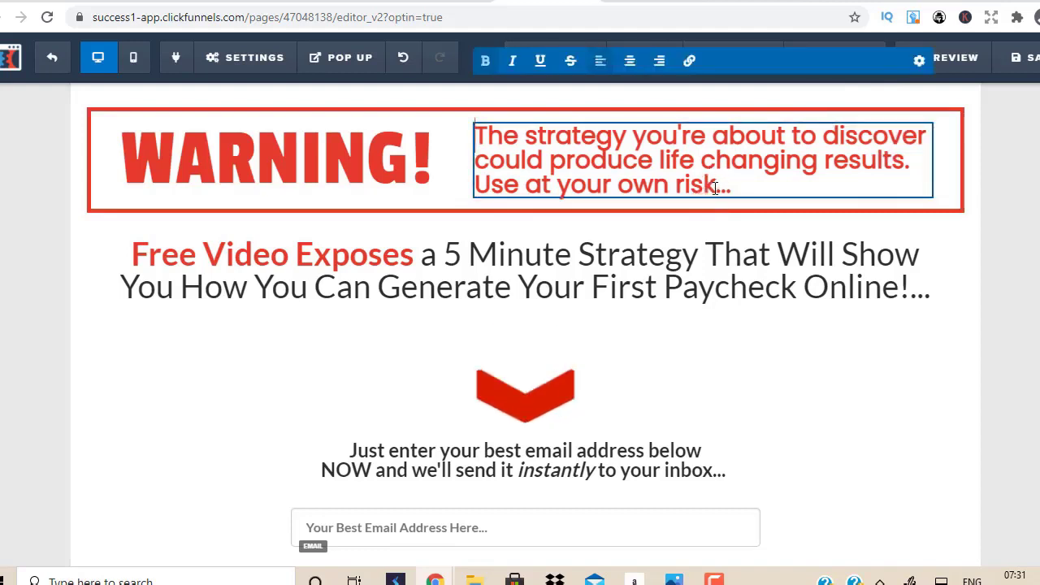
{"action": "left_click_drag", "start_coordinate": [715, 186], "coordinate": [480, 143]}
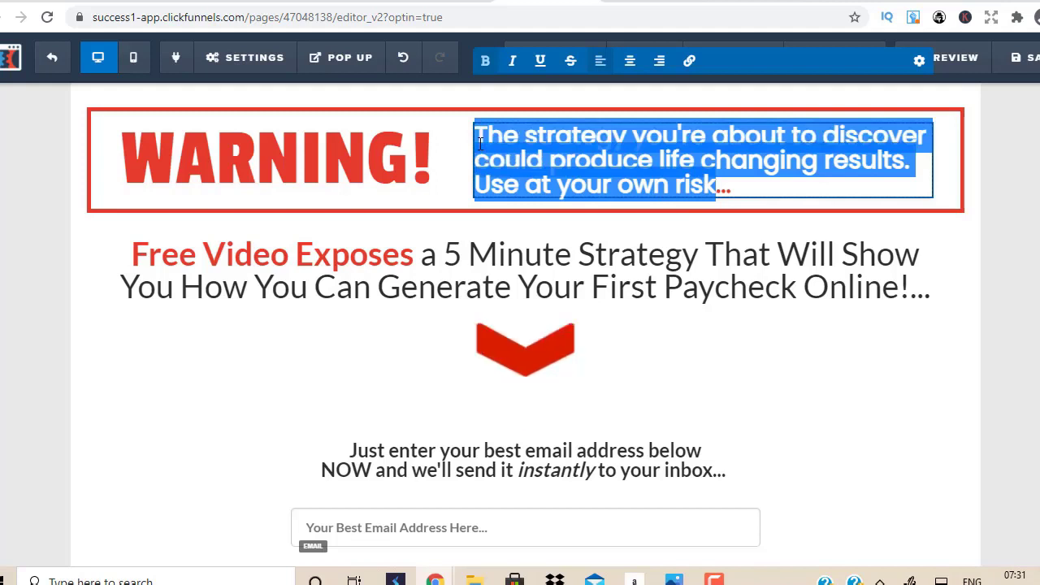
{"action": "type", "text": "1,8"}
{"action": "type", "text": "32 PEO"}
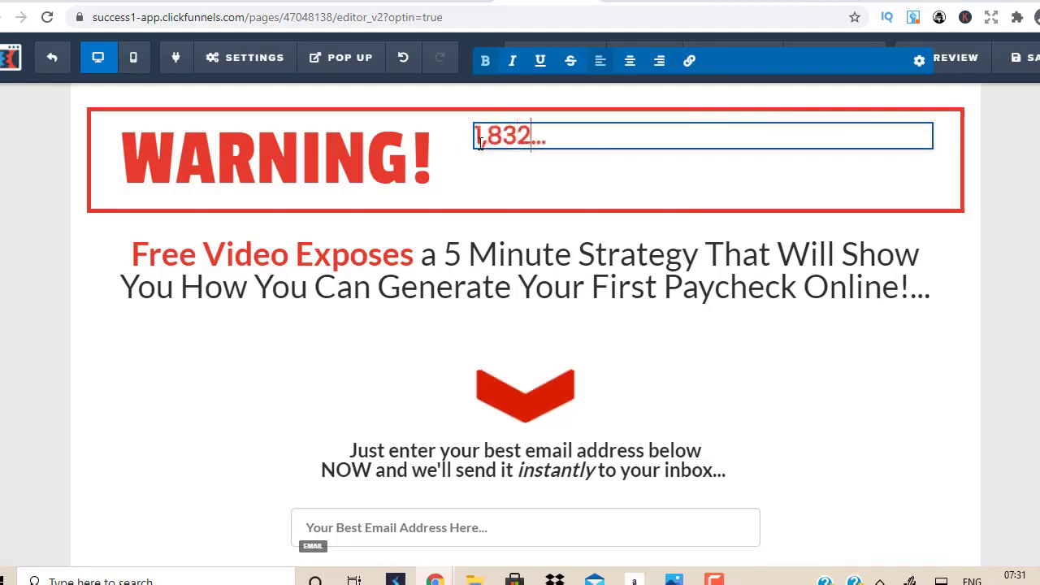
{"action": "type", "text": "PLE CAN'T"}
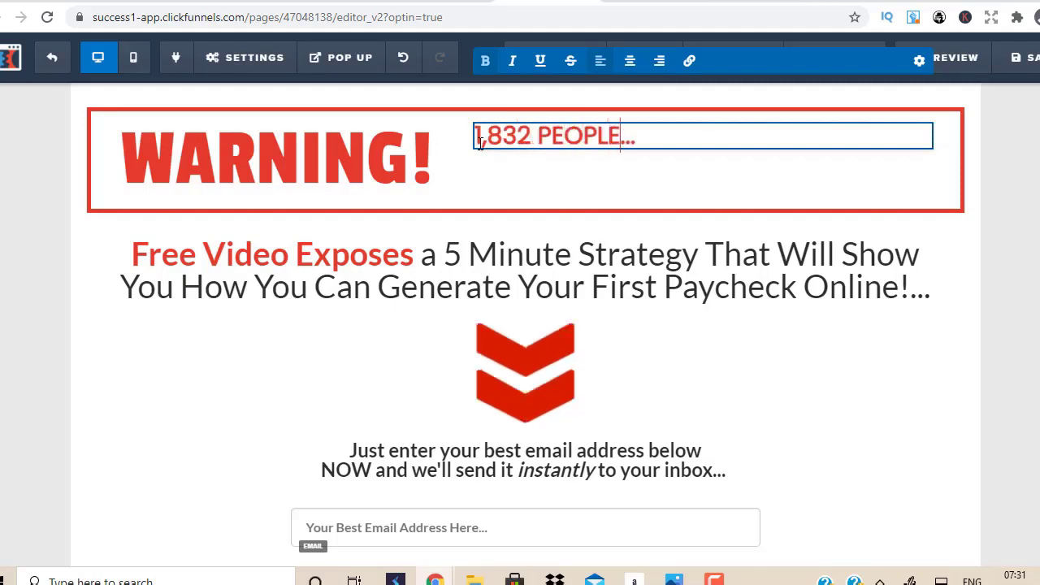
{"action": "type", "text": " BE WRONG"}
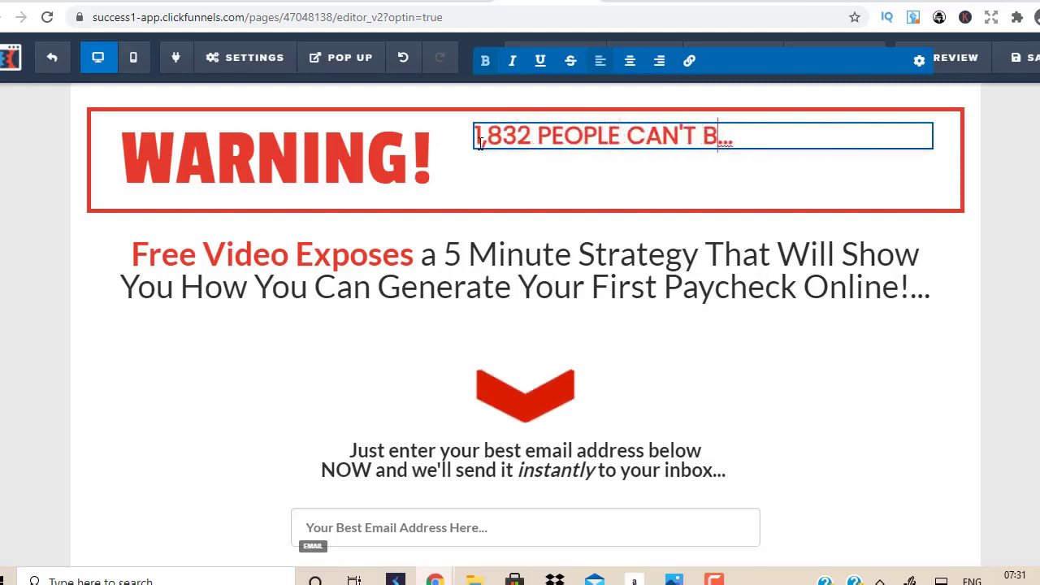
{"action": "type", "text": " - REAL"}
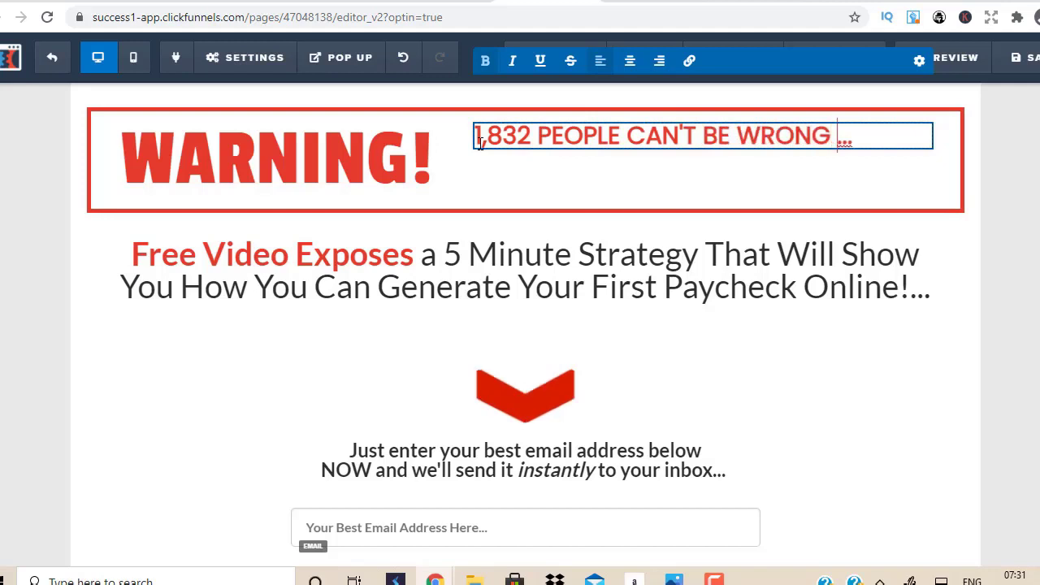
{"action": "type", "text": " PEOPLE WITH "}
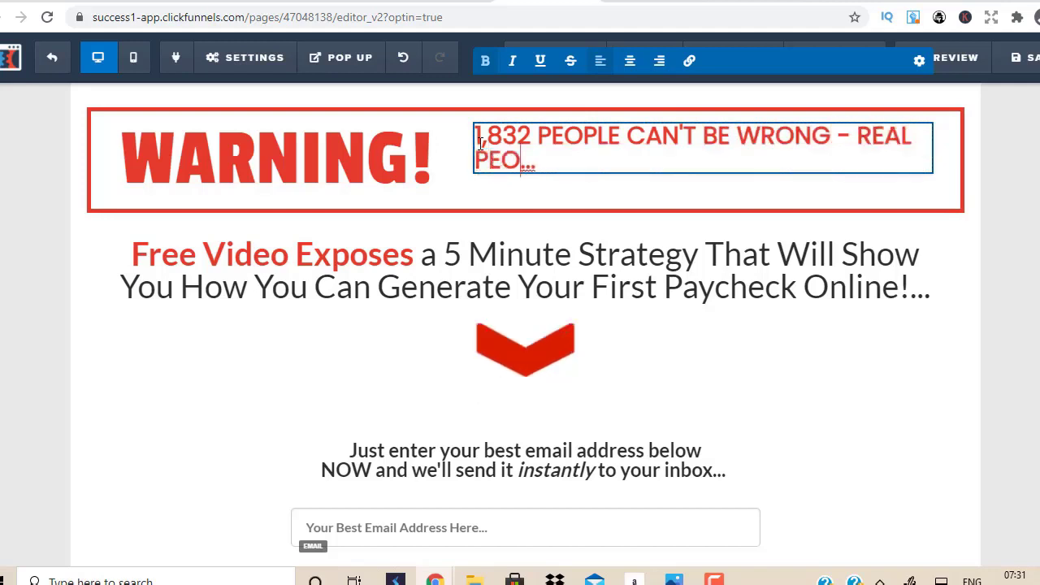
{"action": "type", "text": "REAL RESULTS"}
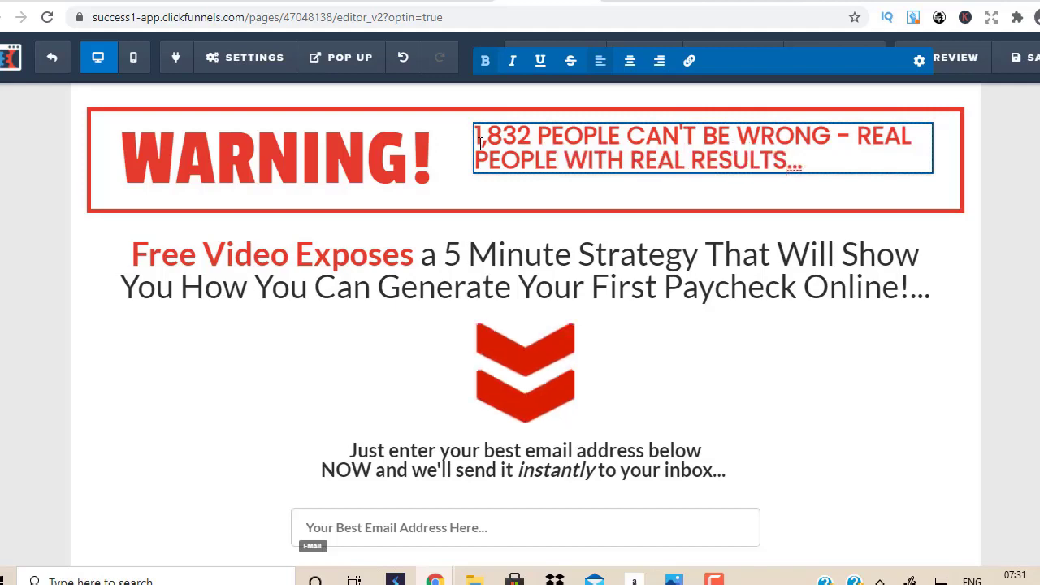
{"action": "type", "text": "...."}
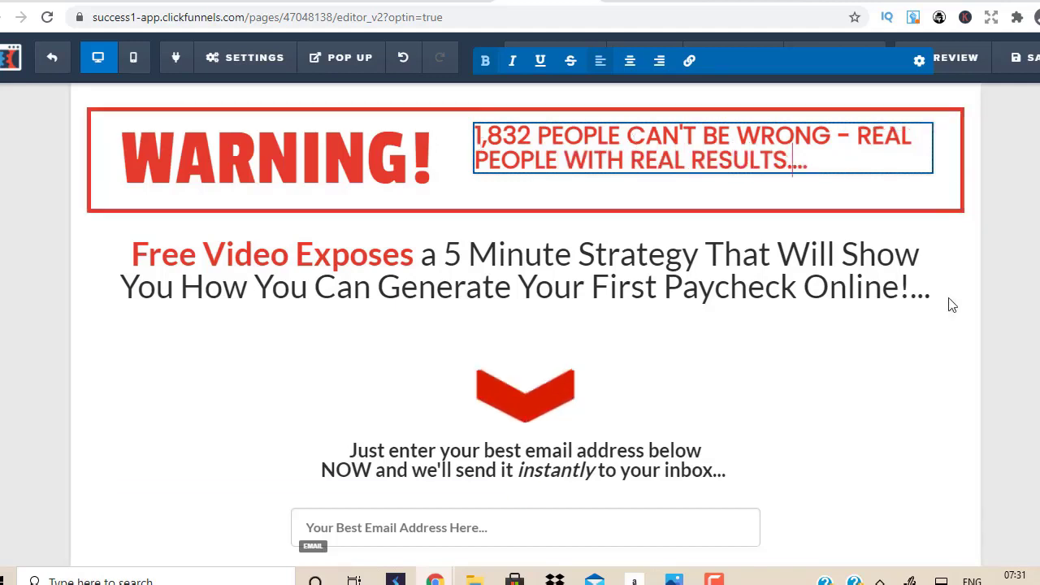
{"action": "left_click", "coordinate": [1007, 317]}
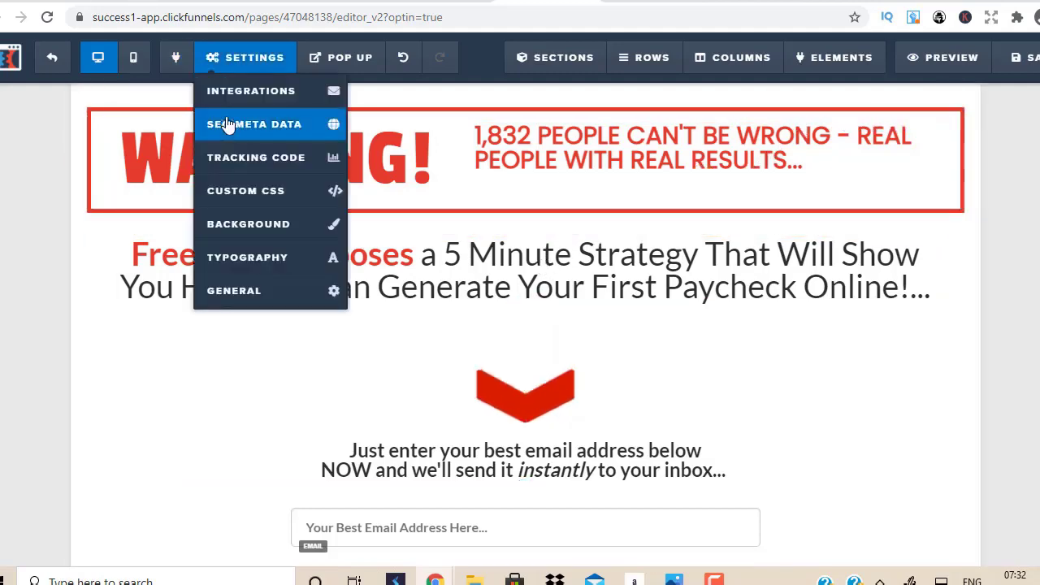
{"action": "key", "text": "ctrl+Tab"}
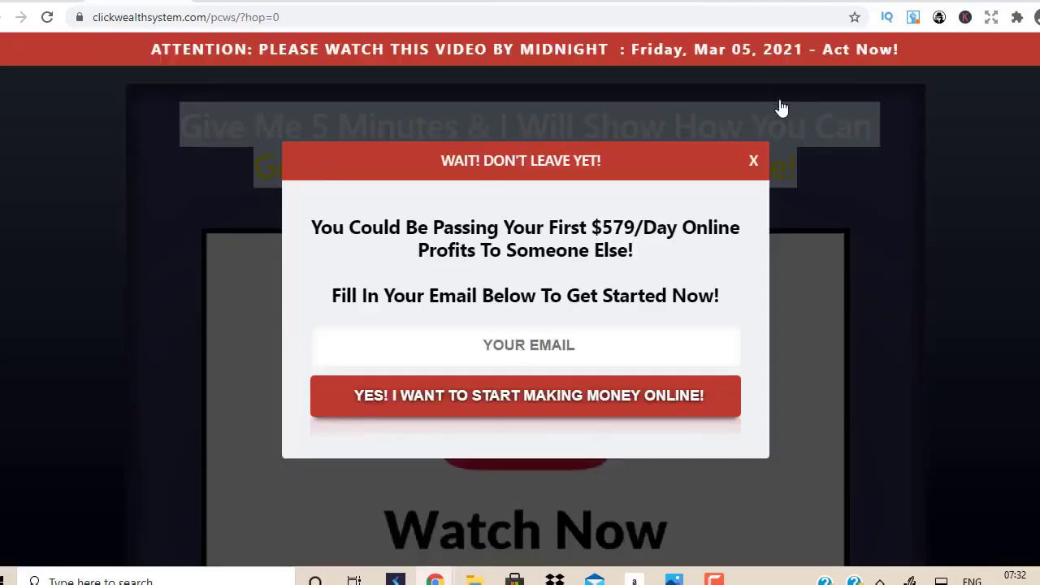
{"action": "left_click", "coordinate": [755, 164]}
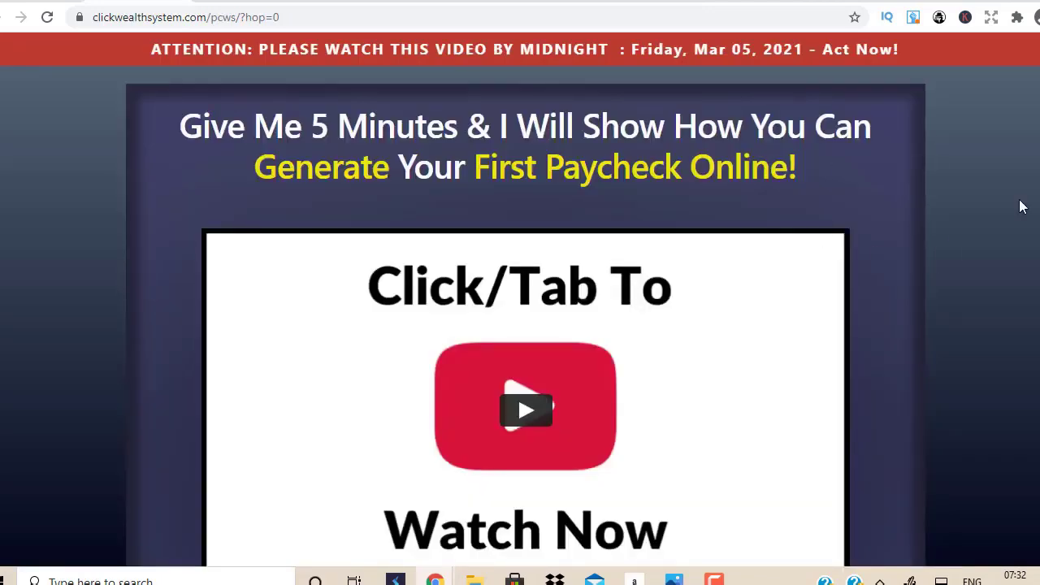
{"action": "scroll", "coordinate": [520, 325], "scroll_direction": "down", "scroll_amount": 5}
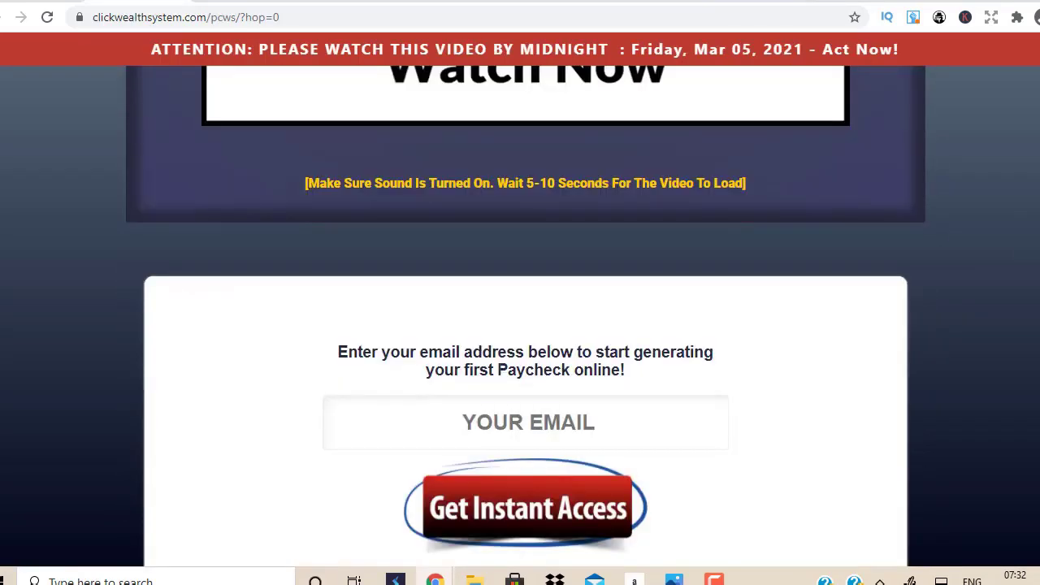
{"action": "scroll", "coordinate": [519, 325], "scroll_direction": "down", "scroll_amount": 10}
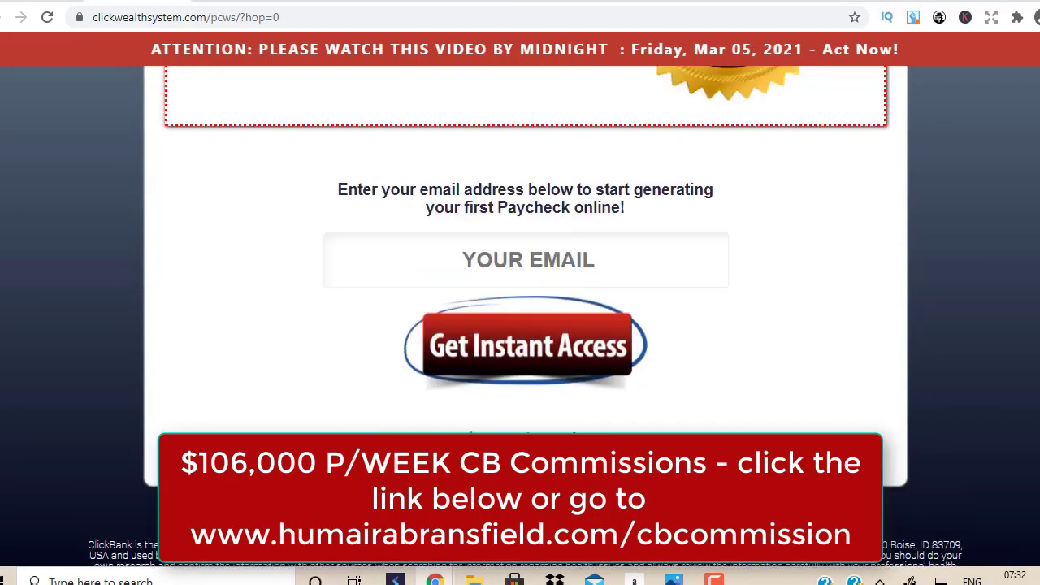
{"action": "scroll", "coordinate": [520, 325], "scroll_direction": "down", "scroll_amount": 3}
{"action": "scroll", "coordinate": [520, 325], "scroll_direction": "up", "scroll_amount": 15}
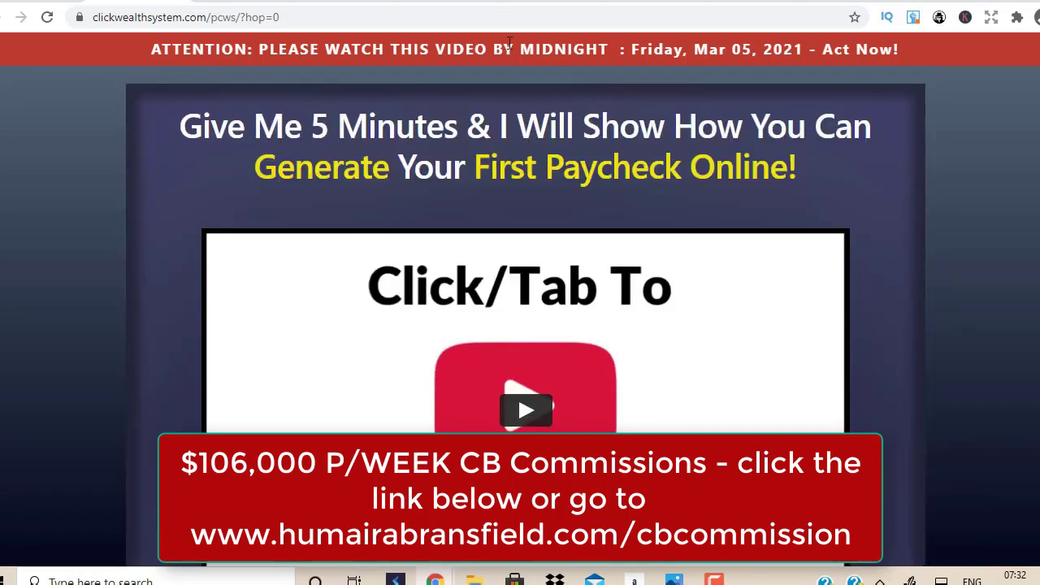
{"action": "left_click", "coordinate": [512, 2]}
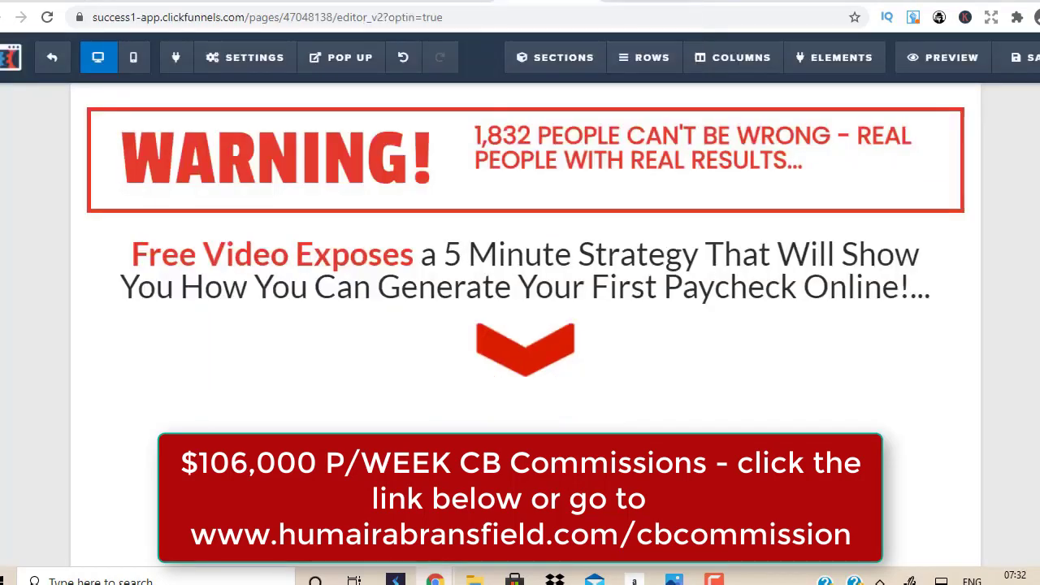
Step: Switch to the ClickBank marketplace results listing the Click Wealth System offer
{"action": "key", "text": "ctrl+Tab"}
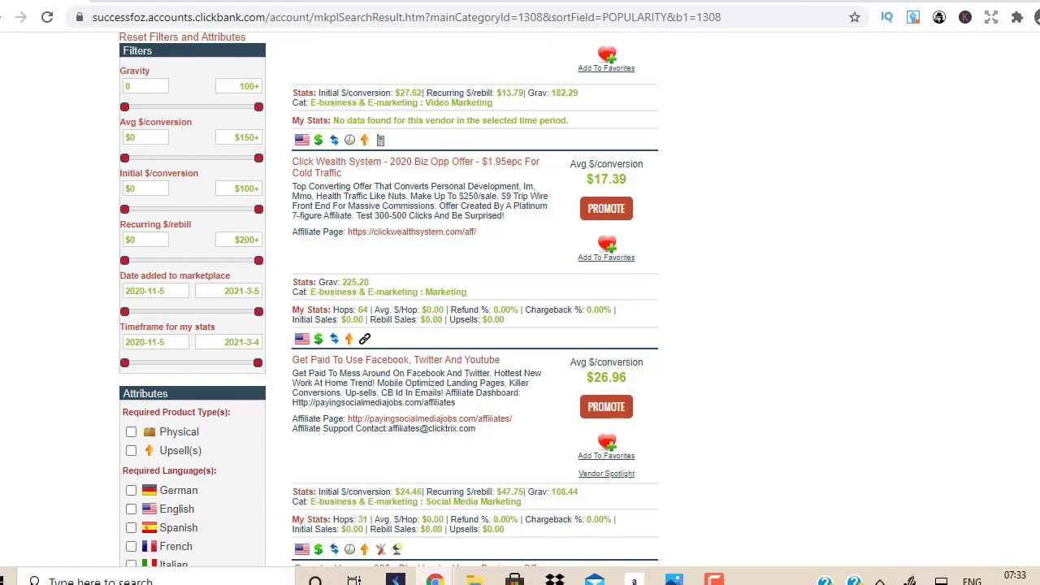
Step: Browse the ClickBank E-business & E-marketing offers, then return to the ClickFunnels editor
{"action": "scroll", "coordinate": [471, 301], "scroll_direction": "down", "scroll_amount": 12}
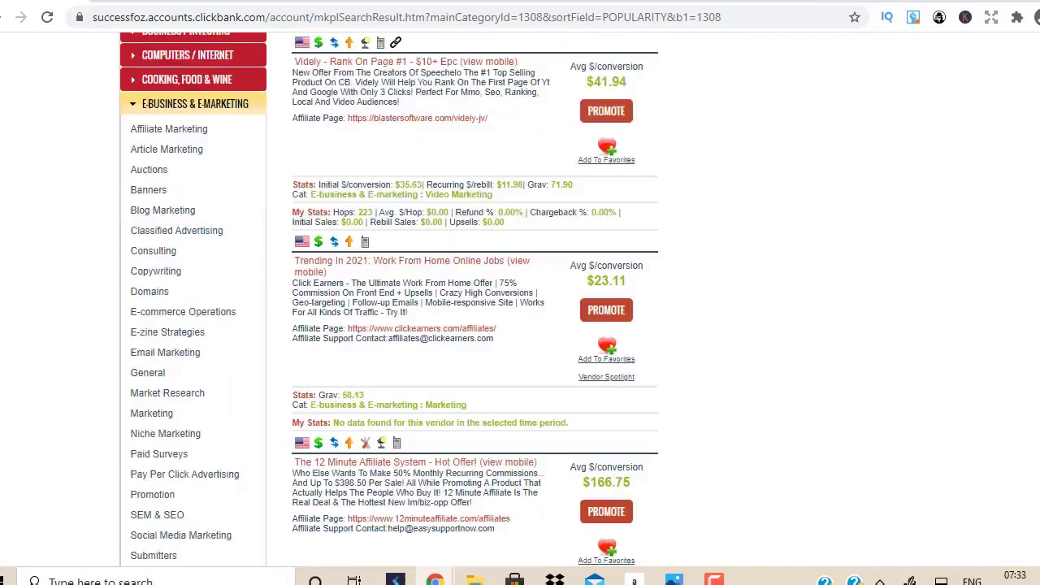
{"action": "scroll", "coordinate": [472, 301], "scroll_direction": "down", "scroll_amount": 3}
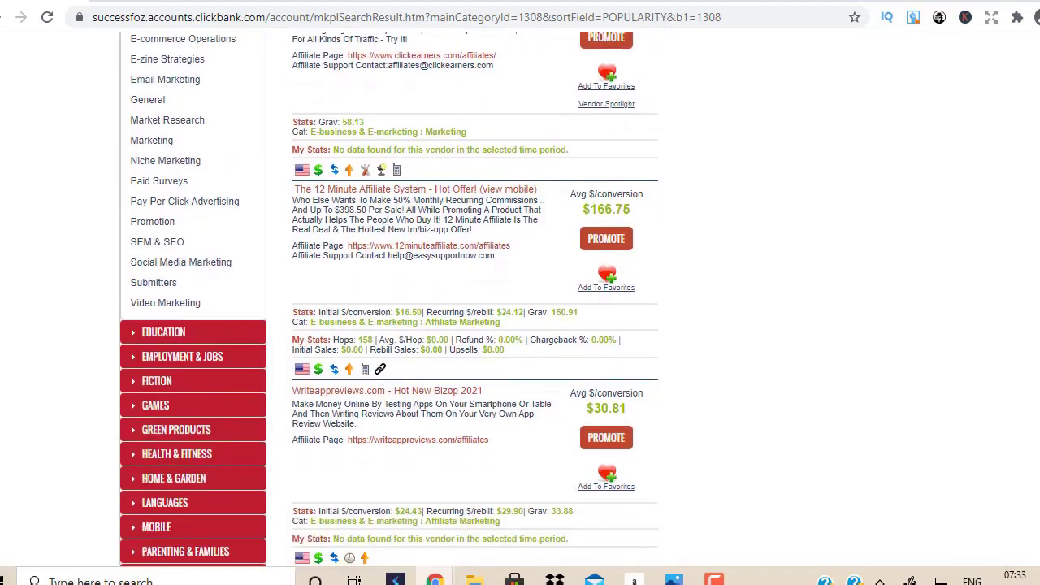
{"action": "scroll", "coordinate": [471, 301], "scroll_direction": "down", "scroll_amount": 5}
{"action": "scroll", "coordinate": [471, 301], "scroll_direction": "up", "scroll_amount": 8}
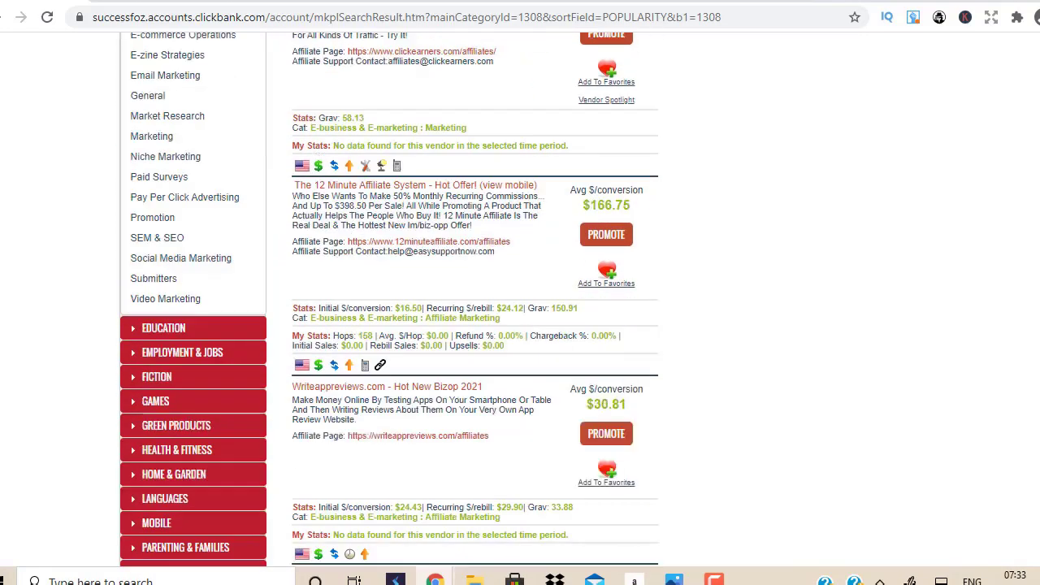
{"action": "scroll", "coordinate": [471, 301], "scroll_direction": "up", "scroll_amount": 15}
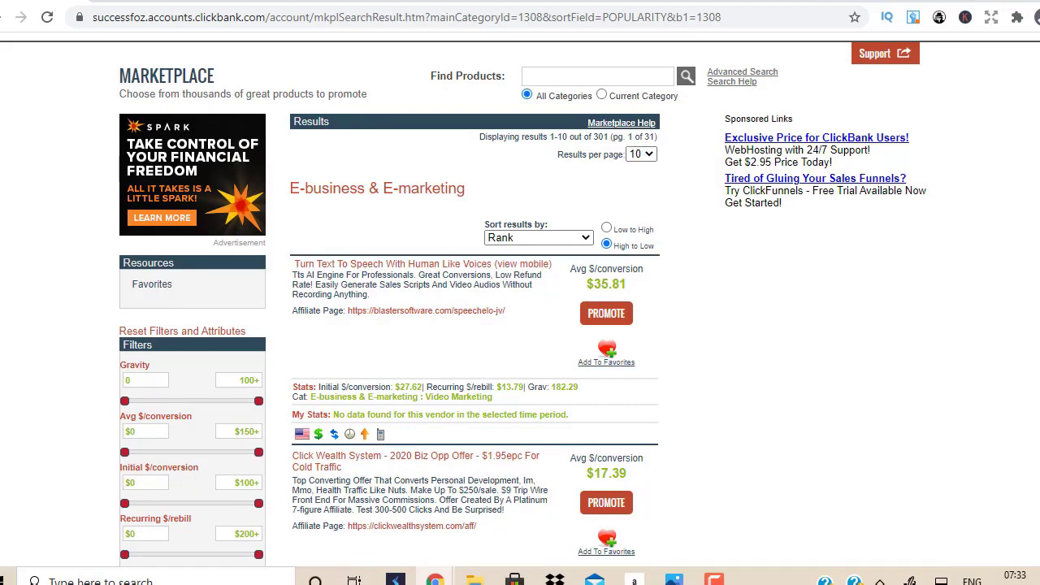
{"action": "left_click", "coordinate": [556, 4]}
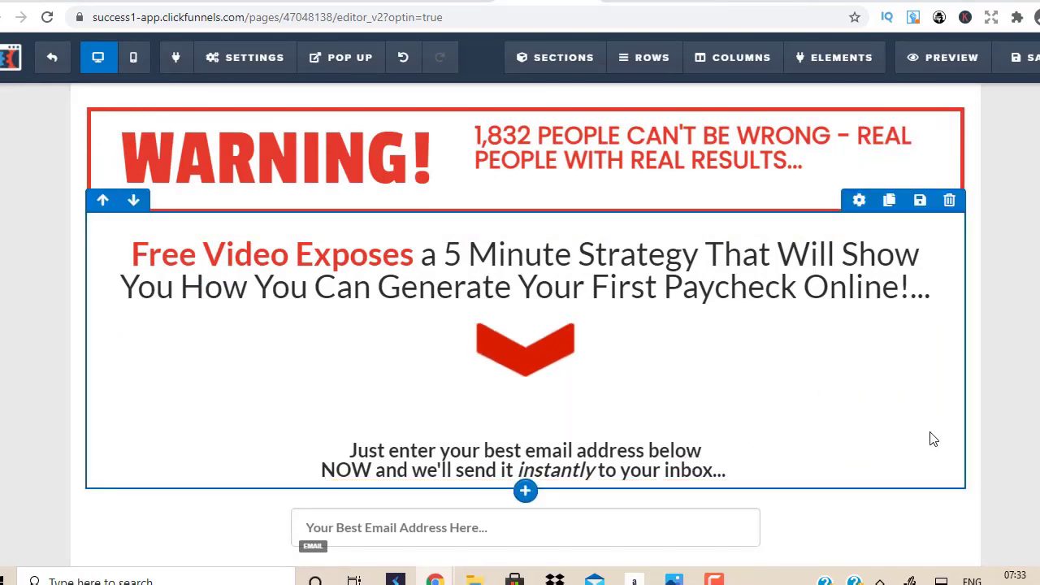
Step: Delete the 'Just enter your best email address below NOW…' text block from the opt-in page
{"action": "left_click", "coordinate": [920, 429]}
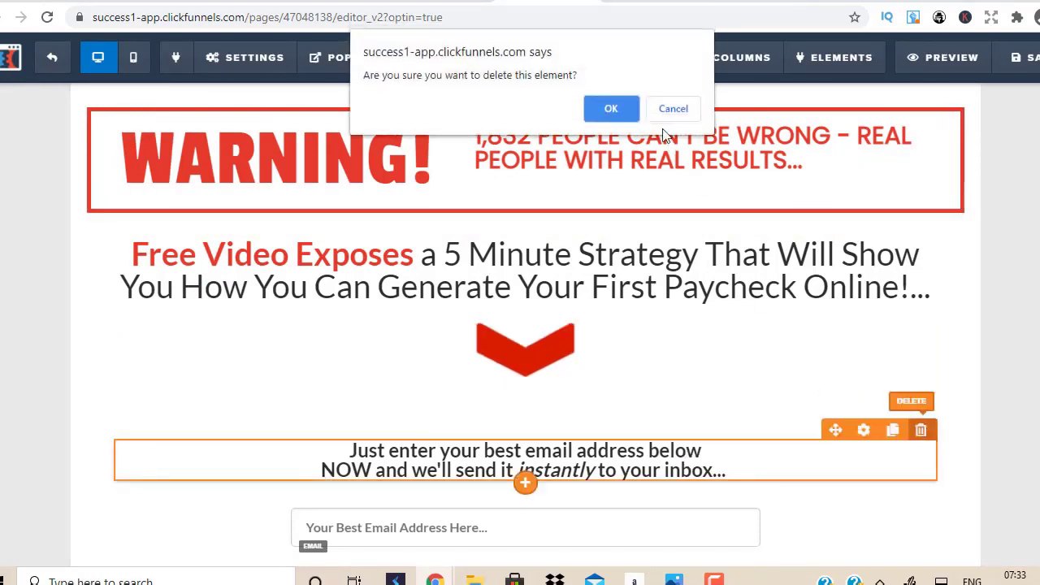
{"action": "left_click", "coordinate": [611, 109]}
{"action": "scroll", "coordinate": [525, 325], "scroll_direction": "down", "scroll_amount": 1}
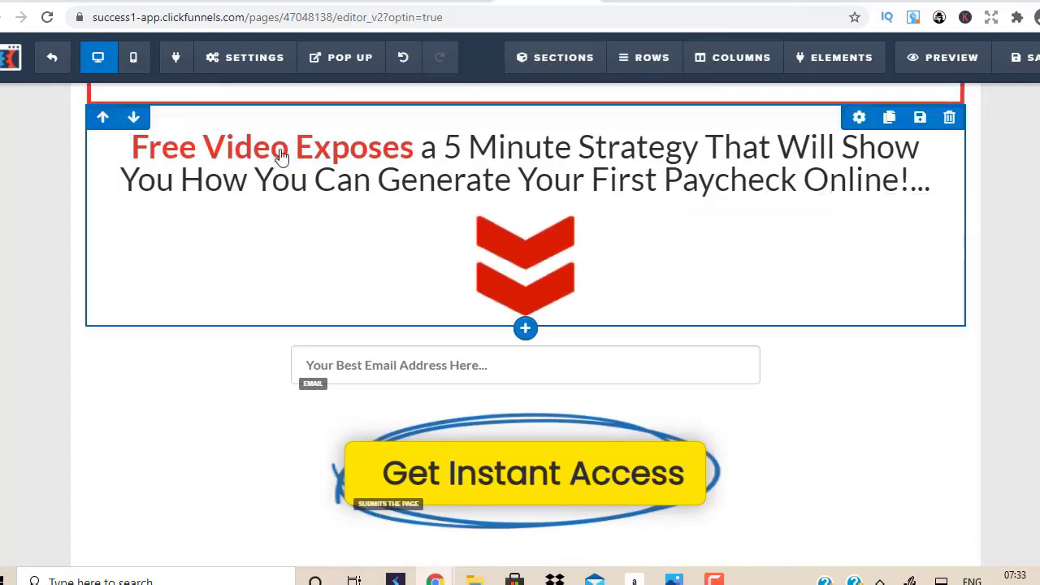
Step: Generate a Click Wealth System HopLink with tracking ID 'leads' and copy it
{"action": "key", "text": "ctrl+Tab"}
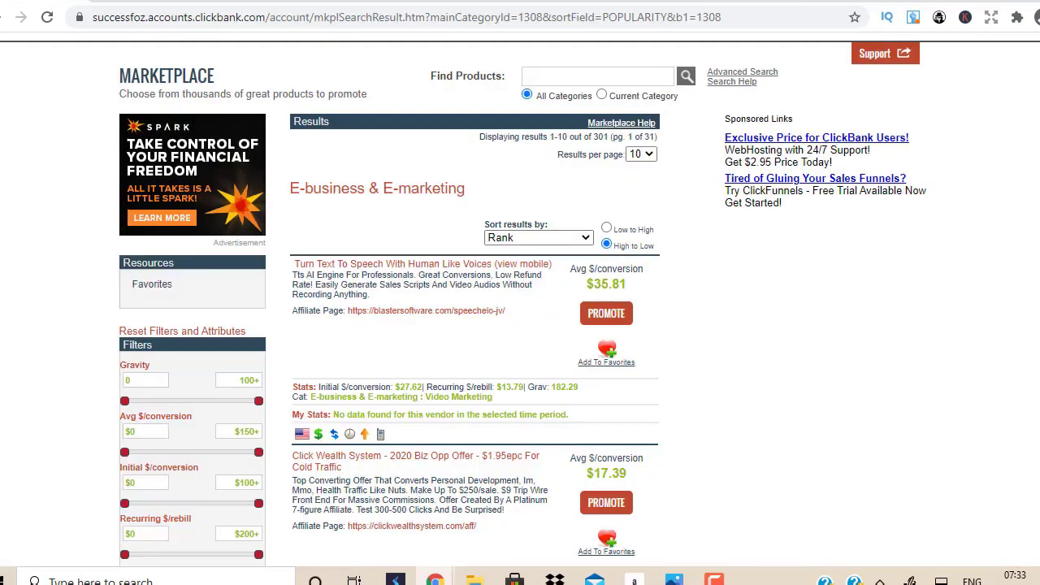
{"action": "scroll", "coordinate": [633, 244], "scroll_direction": "down", "scroll_amount": 2}
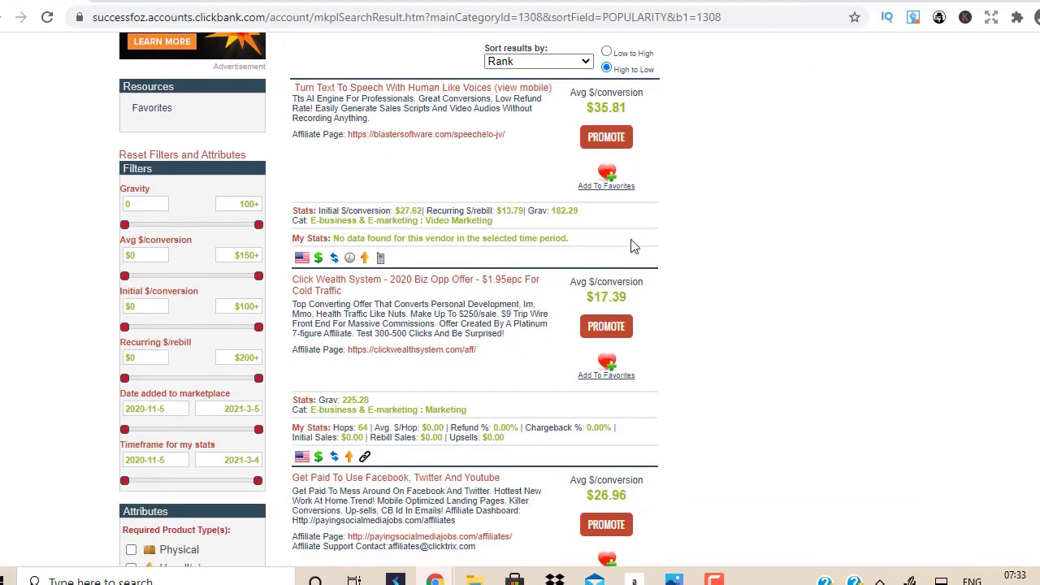
{"action": "left_click", "coordinate": [601, 327]}
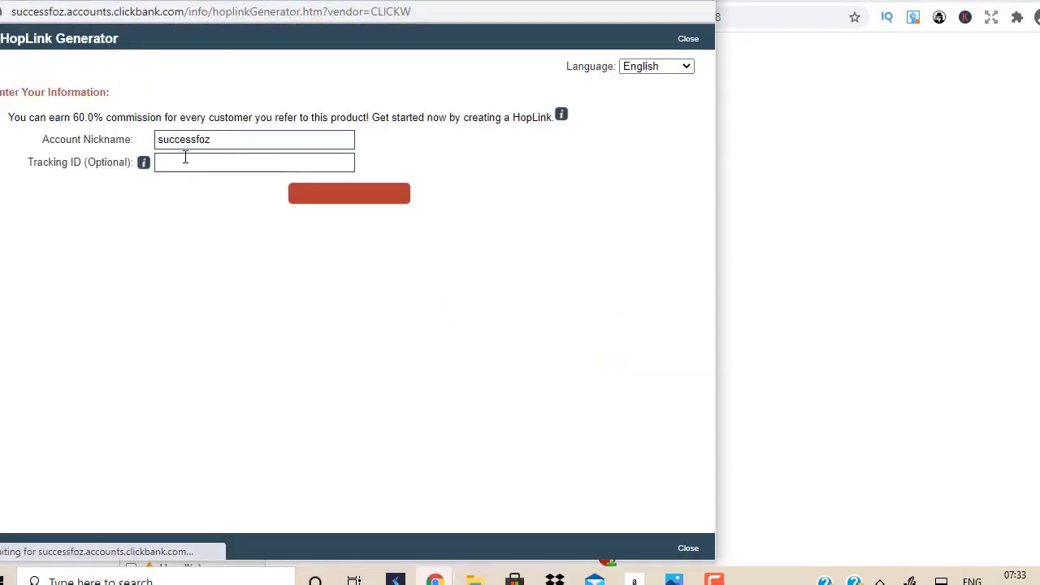
{"action": "left_click", "coordinate": [299, 163]}
{"action": "type", "text": "lead"}
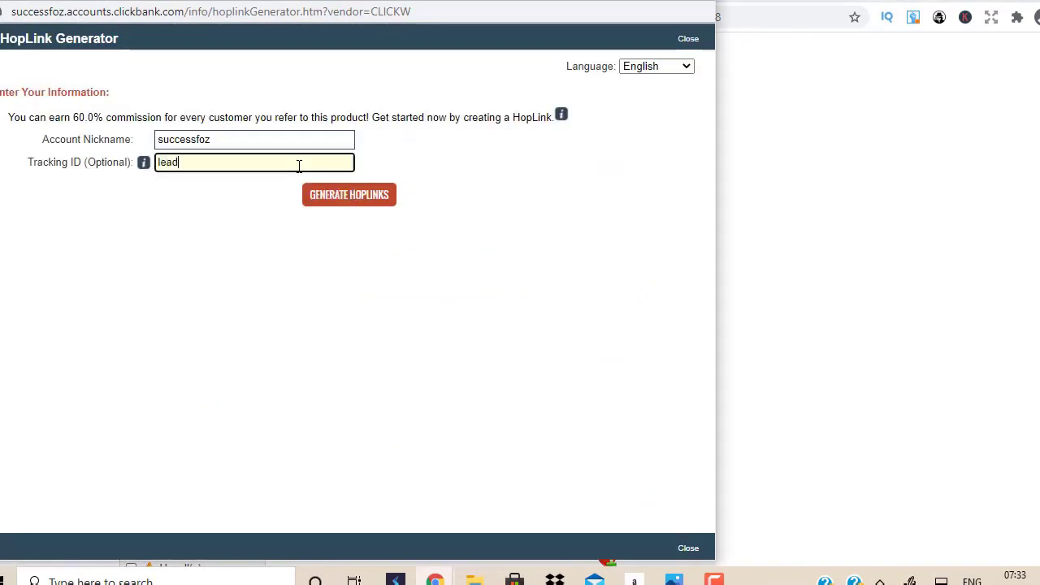
{"action": "type", "text": "s"}
{"action": "left_click", "coordinate": [335, 197]}
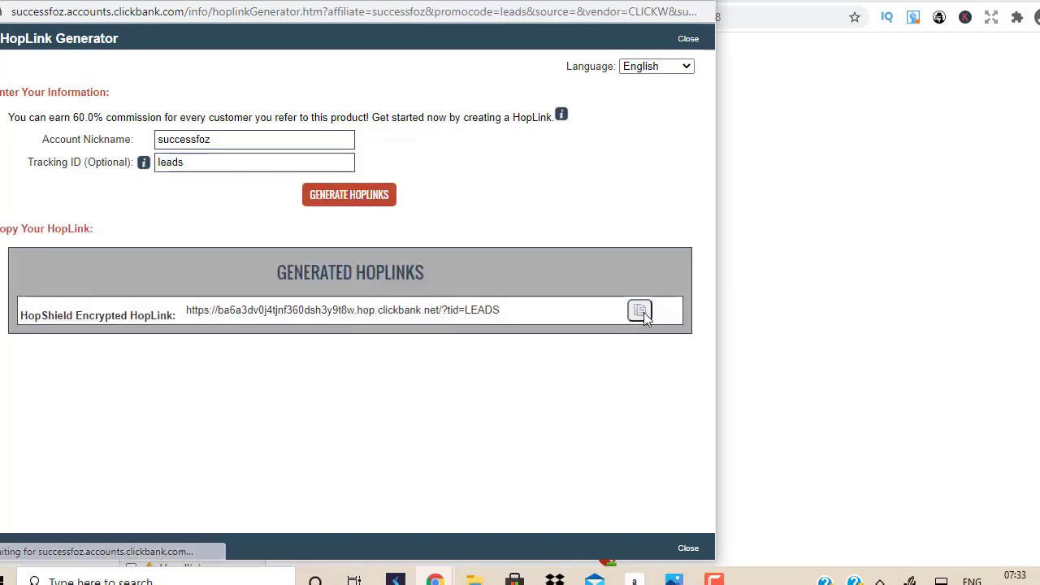
{"action": "left_click", "coordinate": [639, 311]}
Step: Return to the ClickFunnels editor and bring up its page settings menu
{"action": "left_click", "coordinate": [705, 4]}
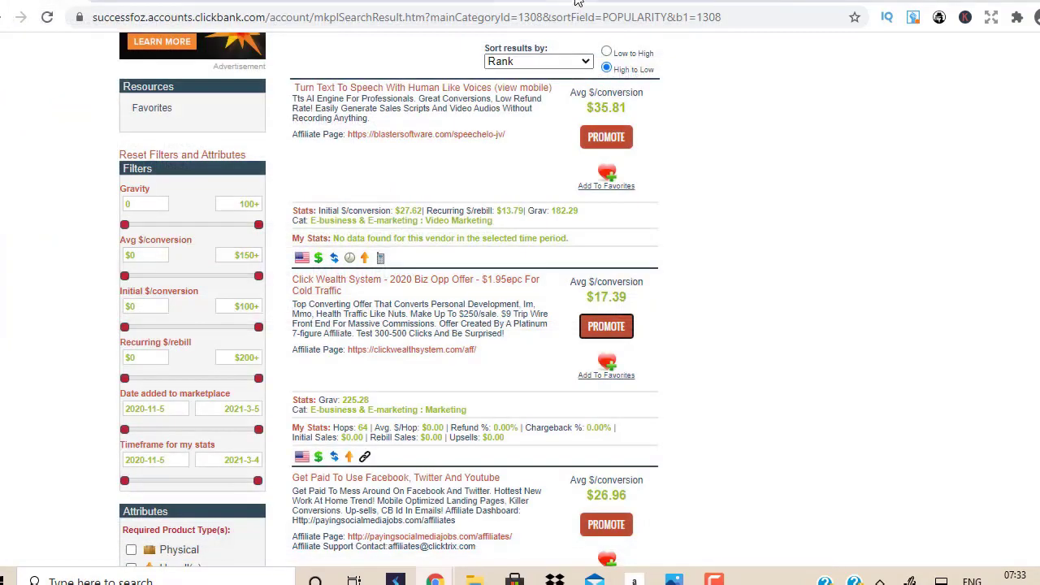
{"action": "left_click", "coordinate": [577, 2]}
{"action": "left_click", "coordinate": [246, 57]}
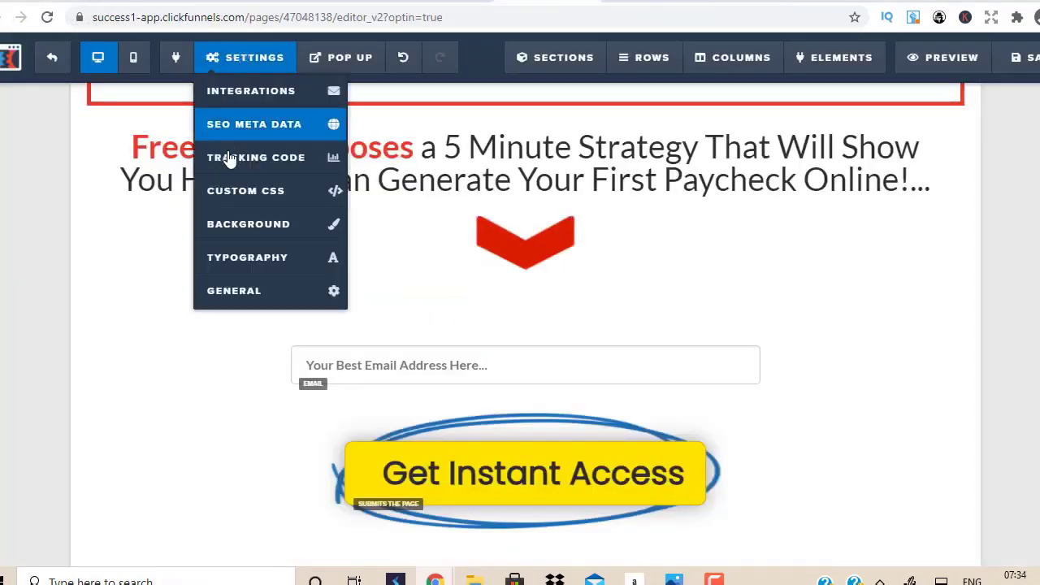
Step: Set the page's On Submit Go To address to the copied ClickBank HopLink
{"action": "left_click", "coordinate": [241, 291]}
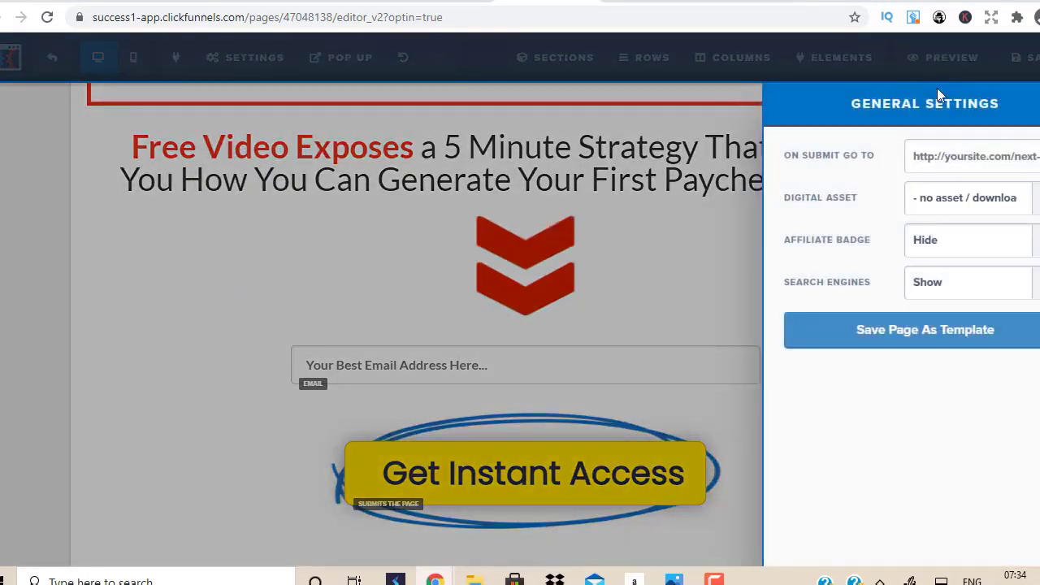
{"action": "left_click", "coordinate": [949, 154]}
{"action": "key", "text": "ctrl+a"}
{"action": "key", "text": "ctrl+v"}
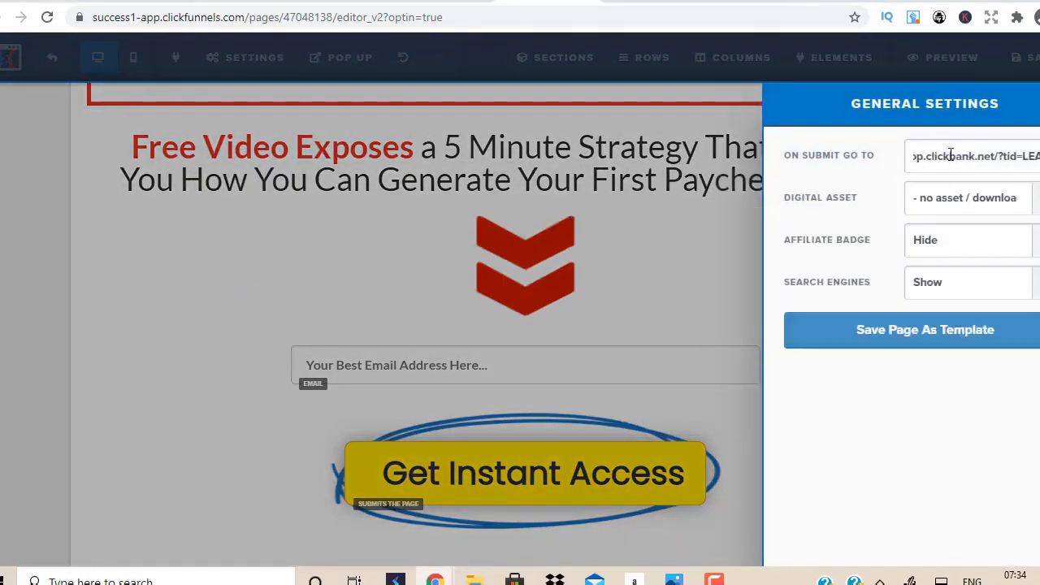
{"action": "left_click", "coordinate": [569, 262]}
Step: Clear the SEO description and set the SEO title to 'How To Make Money From Home'
{"action": "mouse_move", "coordinate": [272, 63]}
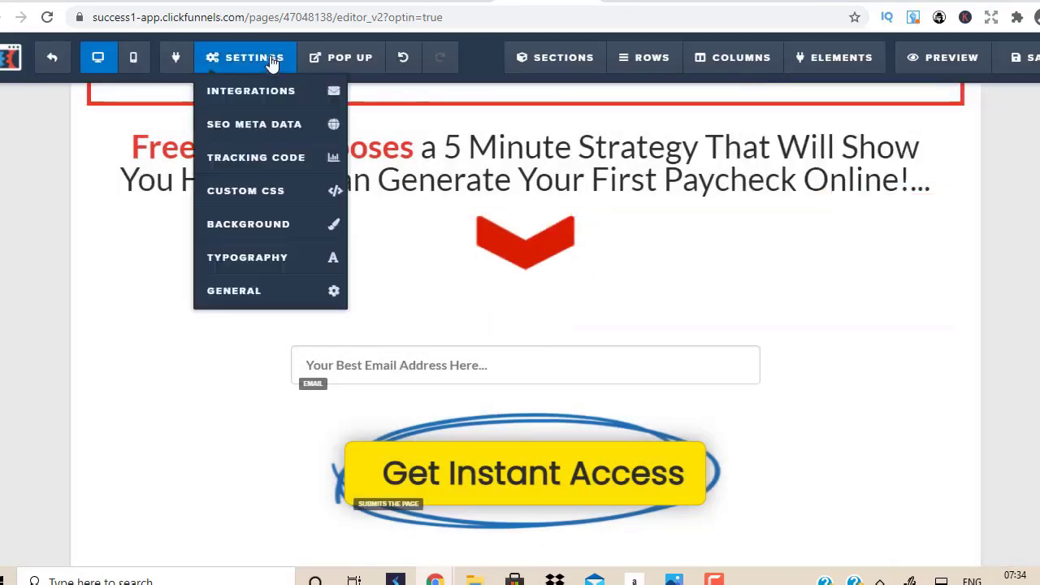
{"action": "left_click", "coordinate": [256, 126]}
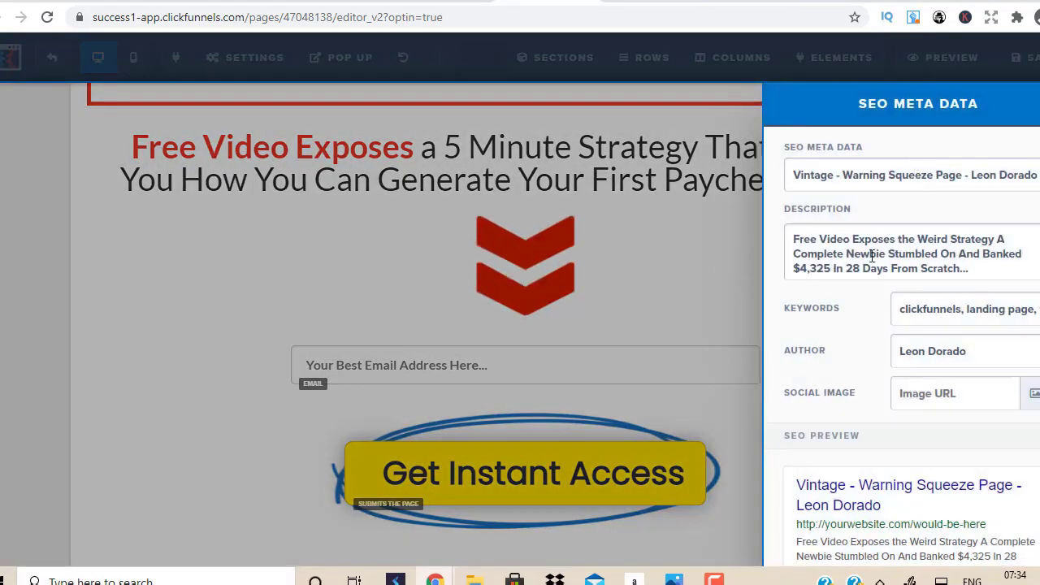
{"action": "triple_click", "coordinate": [871, 256]}
{"action": "key", "text": "BackSpace"}
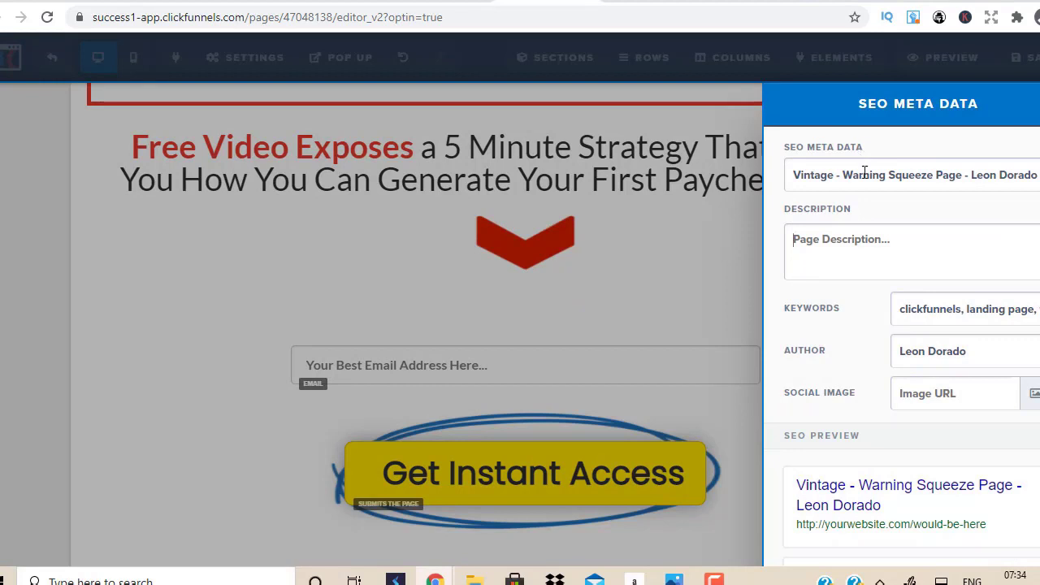
{"action": "triple_click", "coordinate": [865, 174]}
{"action": "type", "text": "How T"}
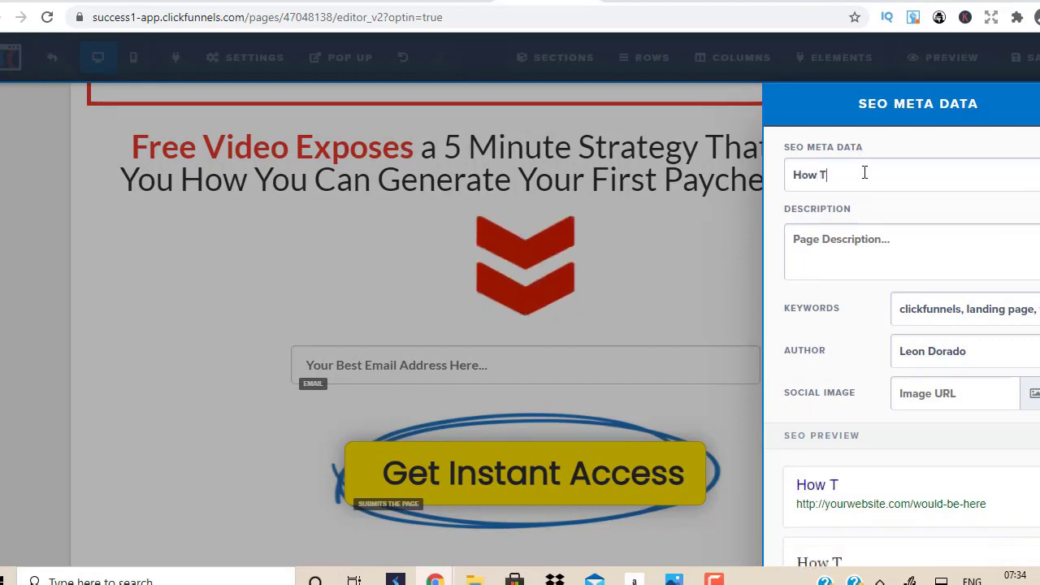
{"action": "type", "text": "o Make Mo"}
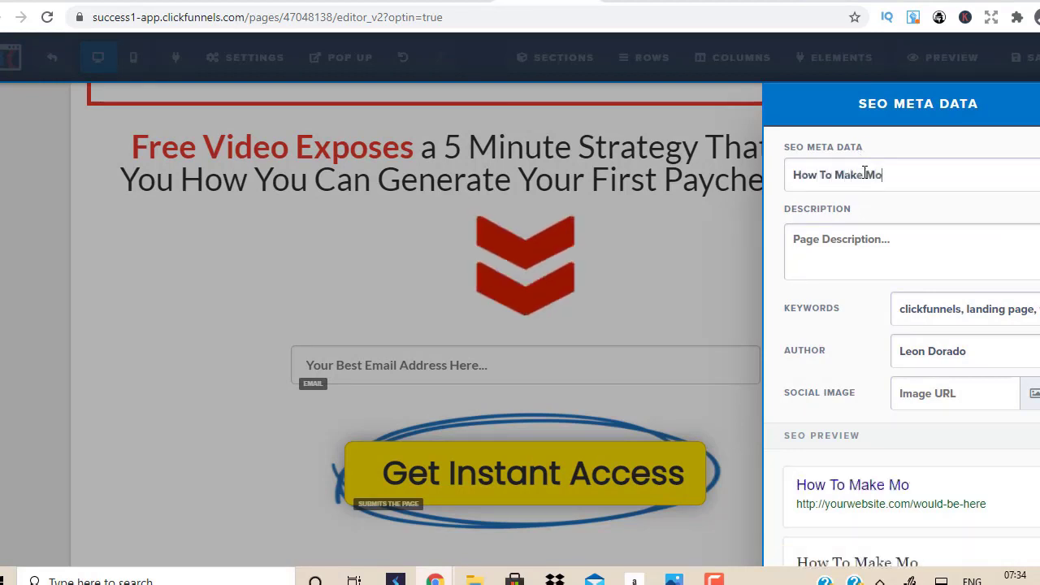
{"action": "type", "text": "ney From "}
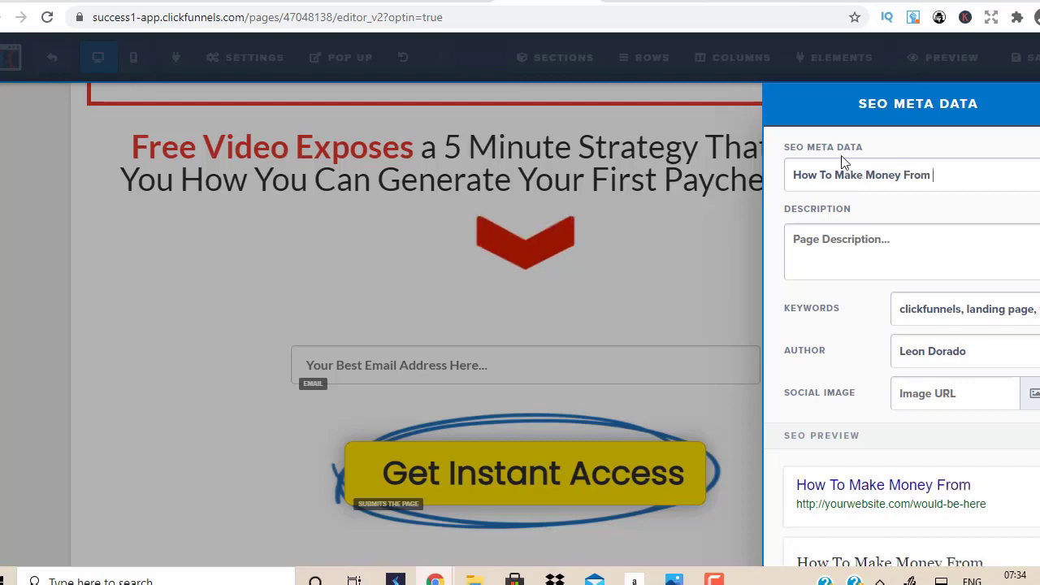
{"action": "type", "text": "Home"}
{"action": "left_click", "coordinate": [598, 251]}
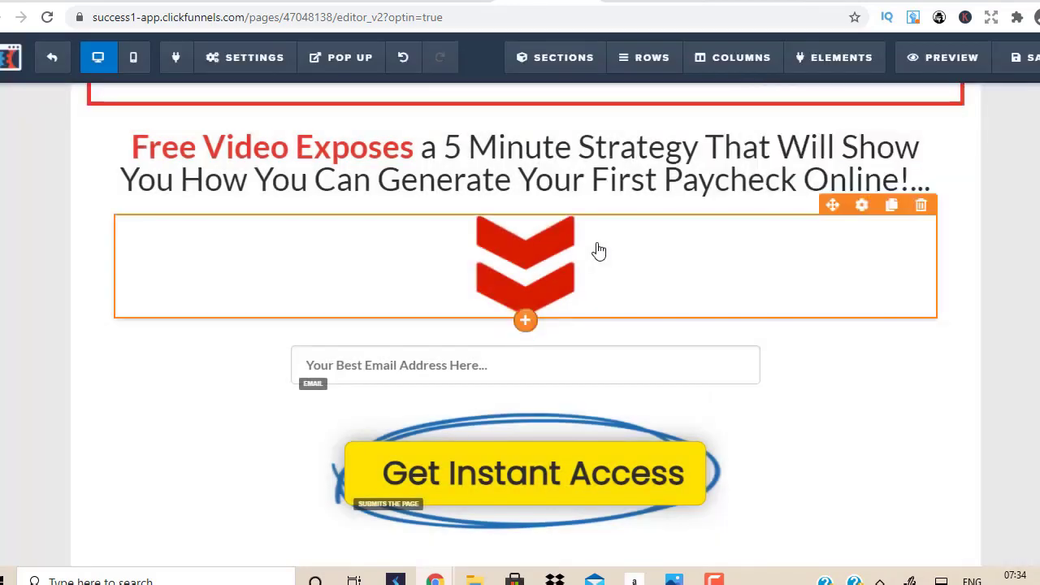
{"action": "left_click", "coordinate": [247, 68]}
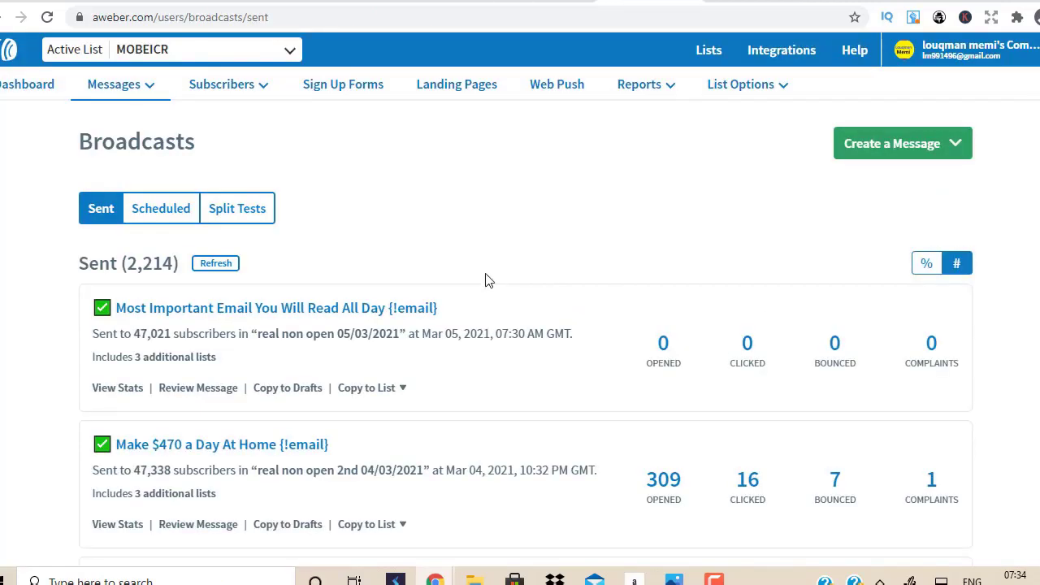
Step: Review the AWeber dashboard, refreshing Sent Broadcasts stats and scrolling through the Lists totals
{"action": "left_click", "coordinate": [41, 94]}
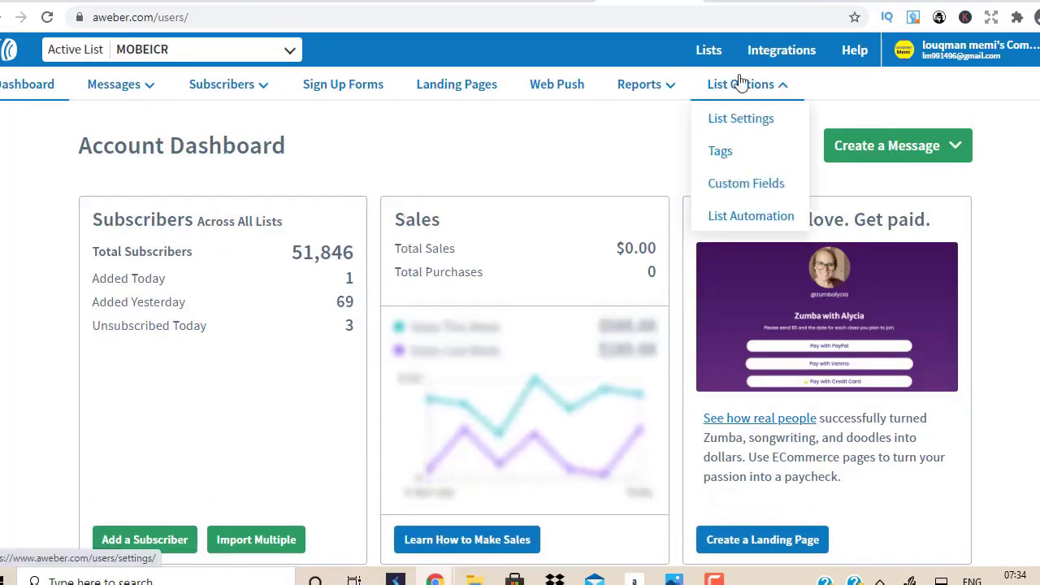
{"action": "left_click", "coordinate": [617, 121]}
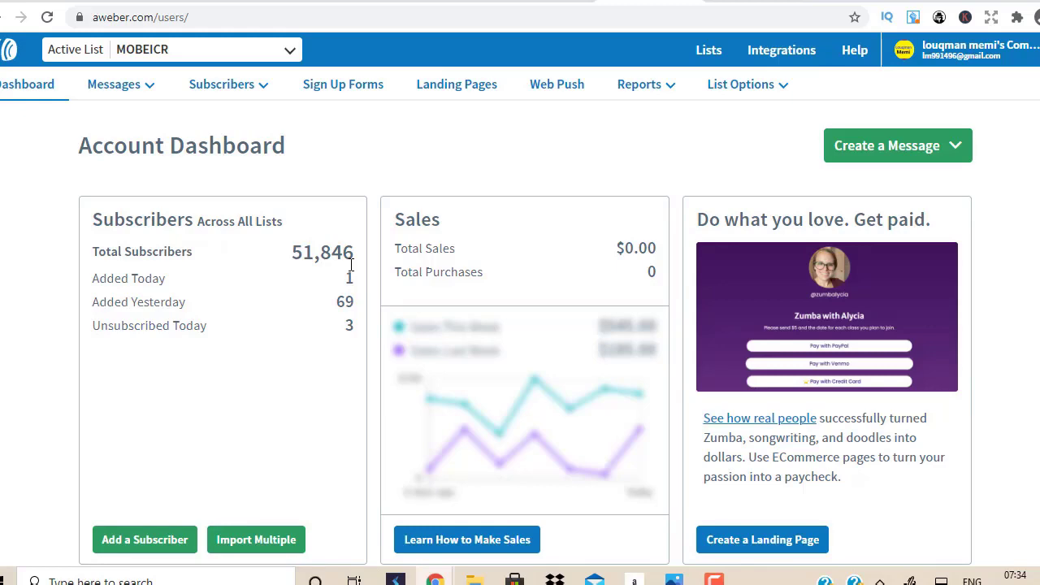
{"action": "scroll", "coordinate": [351, 264], "scroll_direction": "down", "scroll_amount": 6}
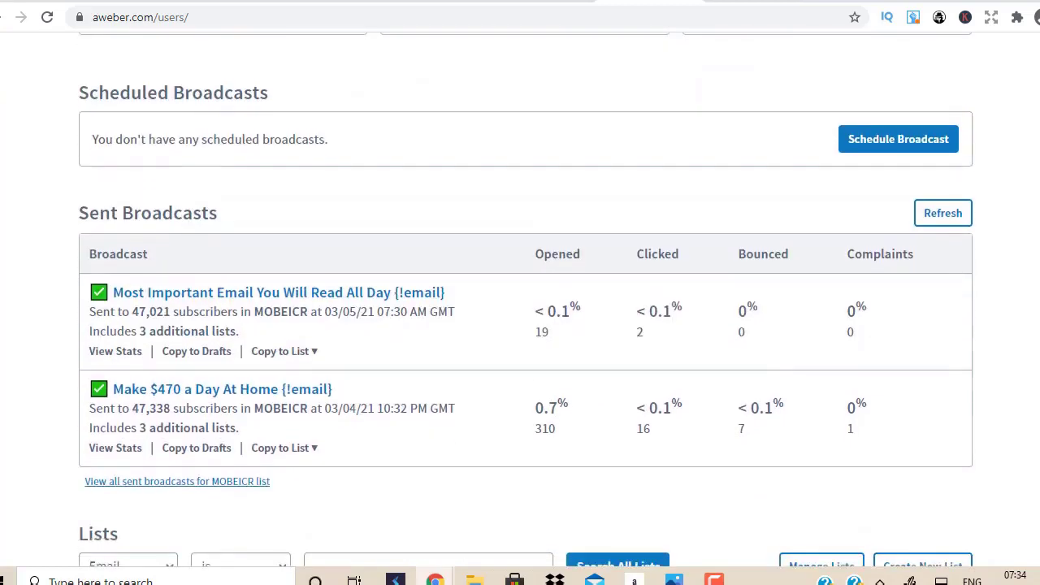
{"action": "left_click", "coordinate": [943, 213]}
{"action": "scroll", "coordinate": [599, 309], "scroll_direction": "down", "scroll_amount": 6}
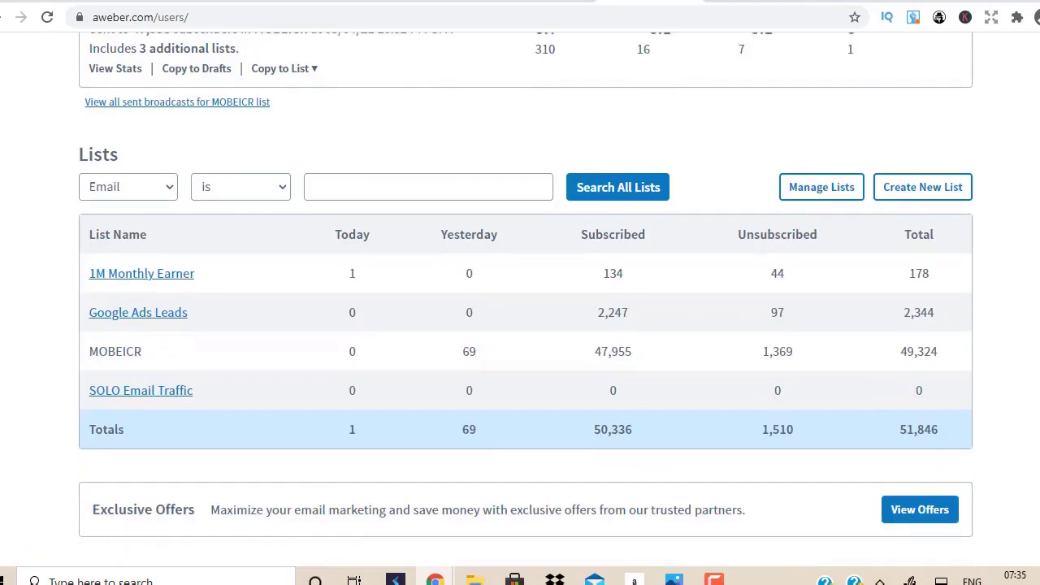
{"action": "scroll", "coordinate": [520, 293], "scroll_direction": "up", "scroll_amount": 4}
{"action": "scroll", "coordinate": [520, 292], "scroll_direction": "down", "scroll_amount": 3}
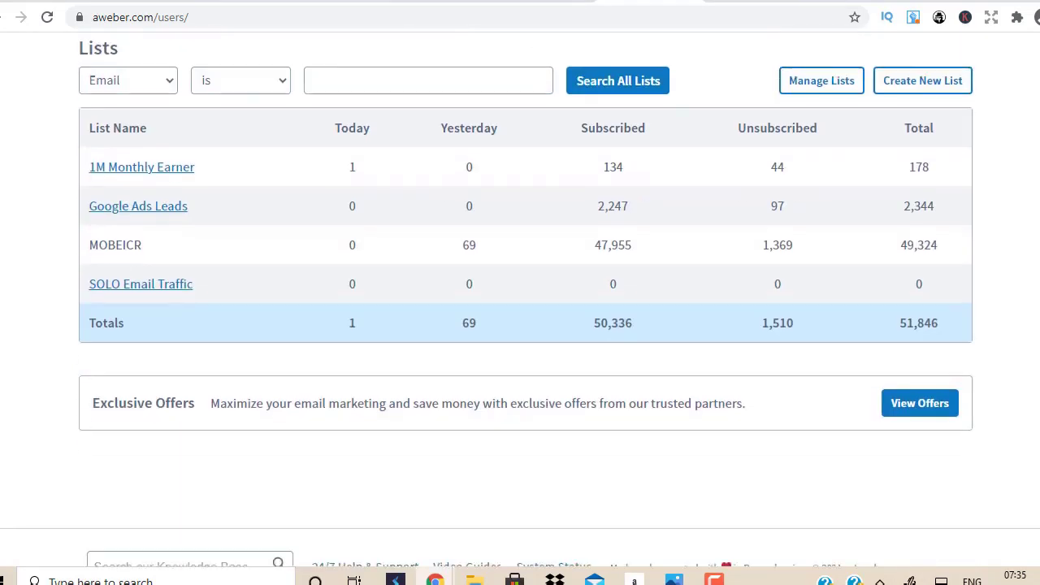
{"action": "scroll", "coordinate": [520, 292], "scroll_direction": "up", "scroll_amount": 10}
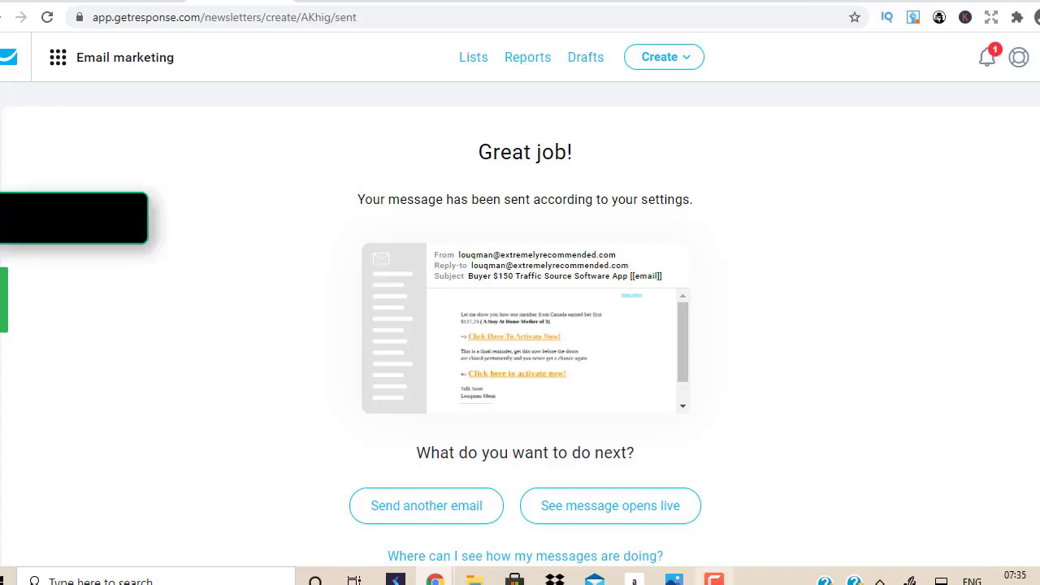
Step: Bring up the YouTube video 'How To Make $150 A DAY & Make Money Online…'
{"action": "left_click", "coordinate": [713, 579]}
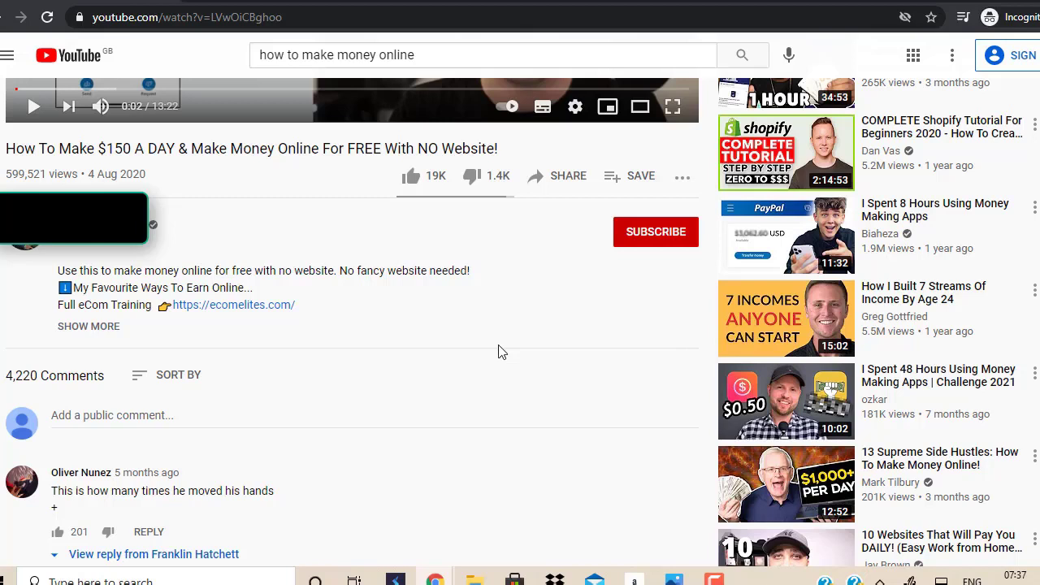
Step: Switch back to the 'Email Marketing' GetResponse window showing the message-sent confirmation
{"action": "mouse_move", "coordinate": [434, 580]}
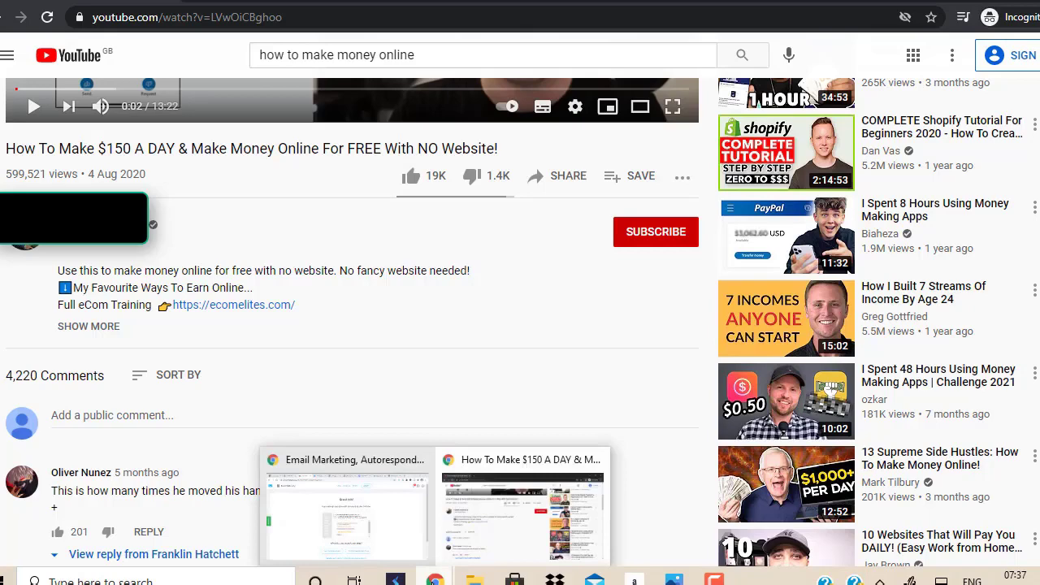
{"action": "left_click", "coordinate": [387, 538]}
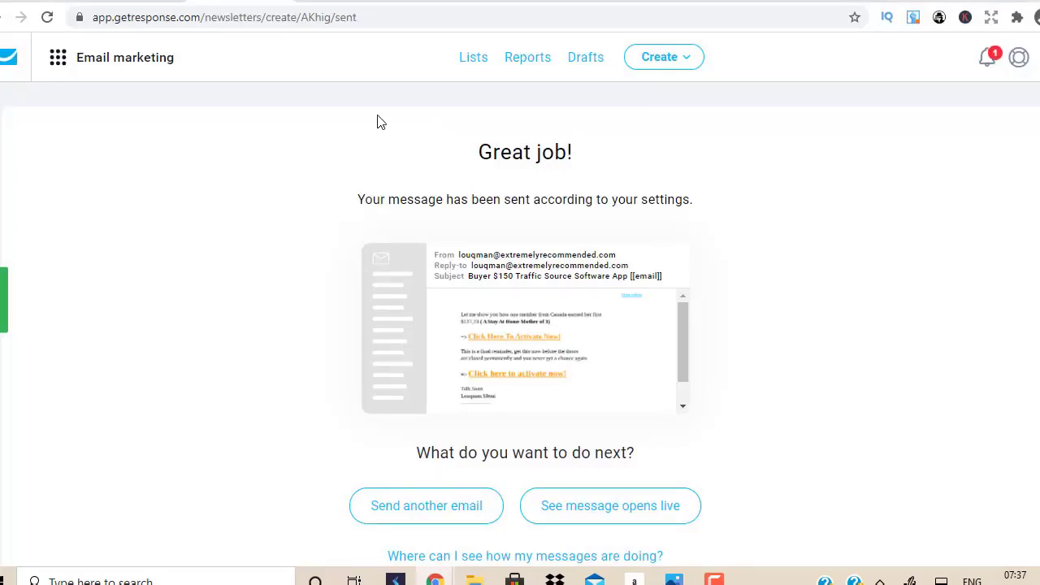
Step: Go from the GetResponse dashboard through the Menu grid to Integrations and API
{"action": "left_click", "coordinate": [9, 65]}
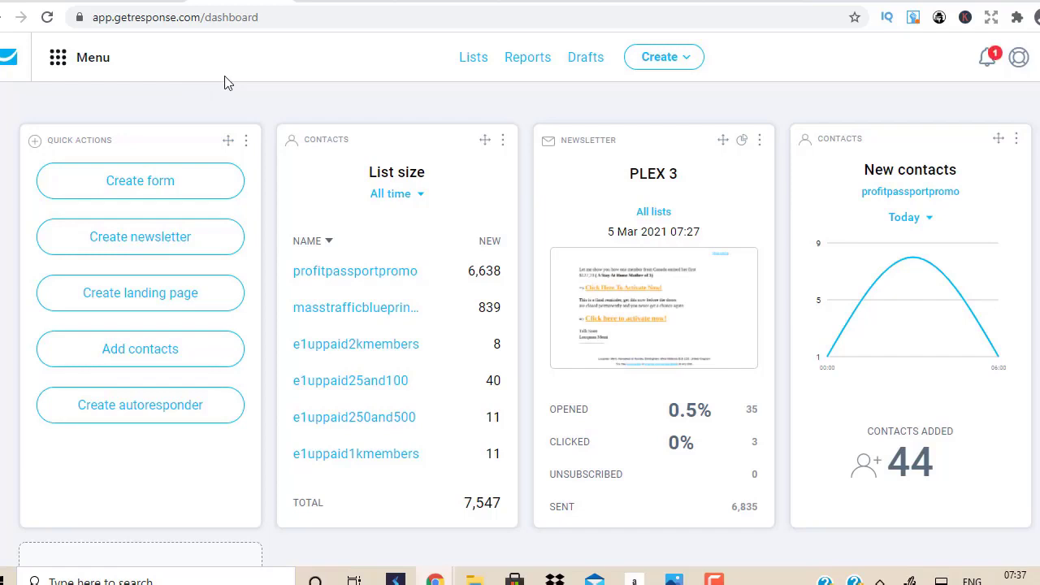
{"action": "left_click", "coordinate": [57, 70]}
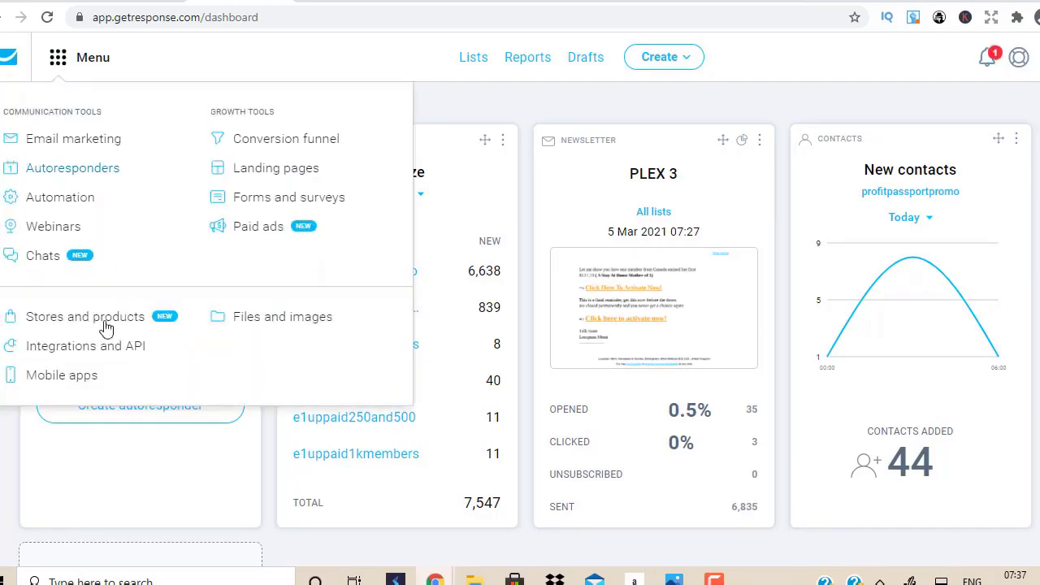
{"action": "left_click", "coordinate": [110, 359]}
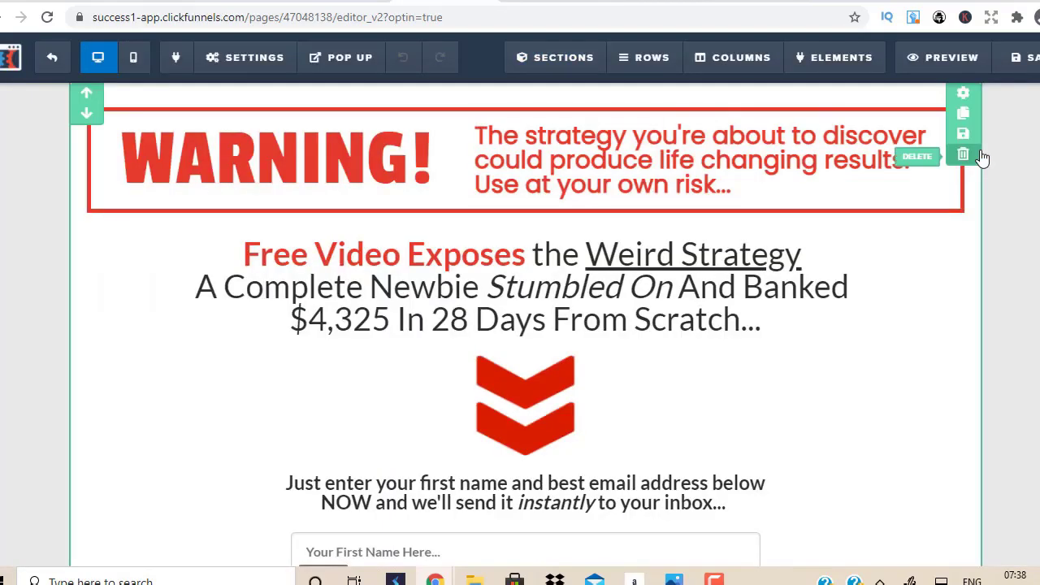
Step: Undo the last opt-in page edit, exit the editor, and open the account menu
{"action": "left_click", "coordinate": [341, 56]}
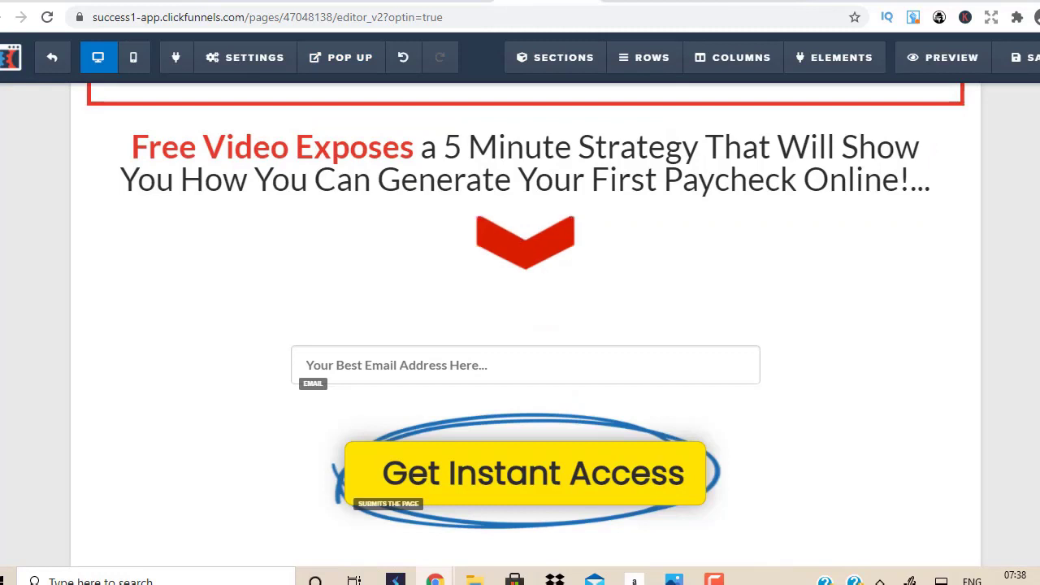
{"action": "key", "text": "ctrl+z"}
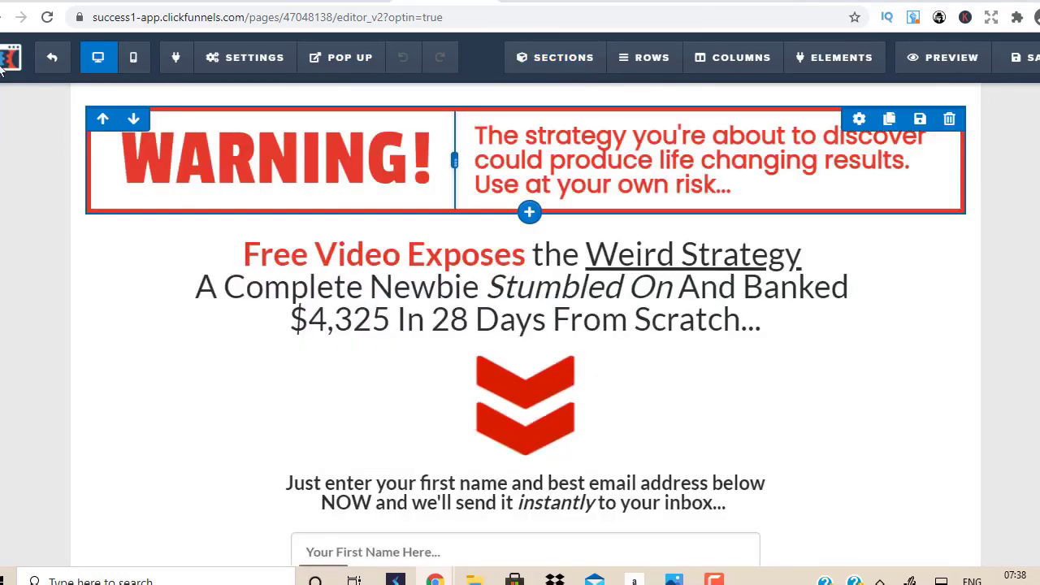
{"action": "left_click", "coordinate": [51, 57]}
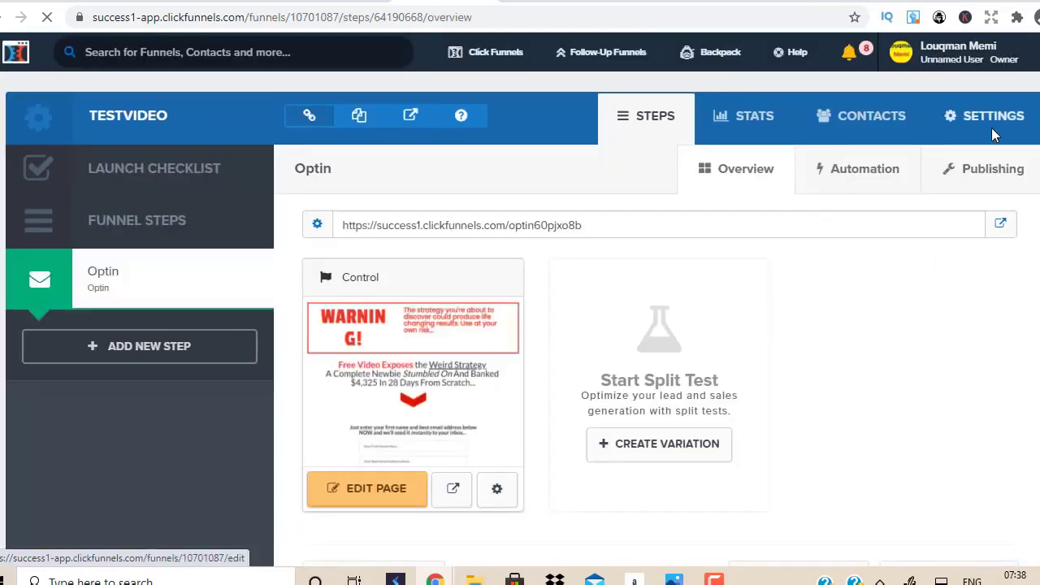
{"action": "left_click", "coordinate": [992, 53]}
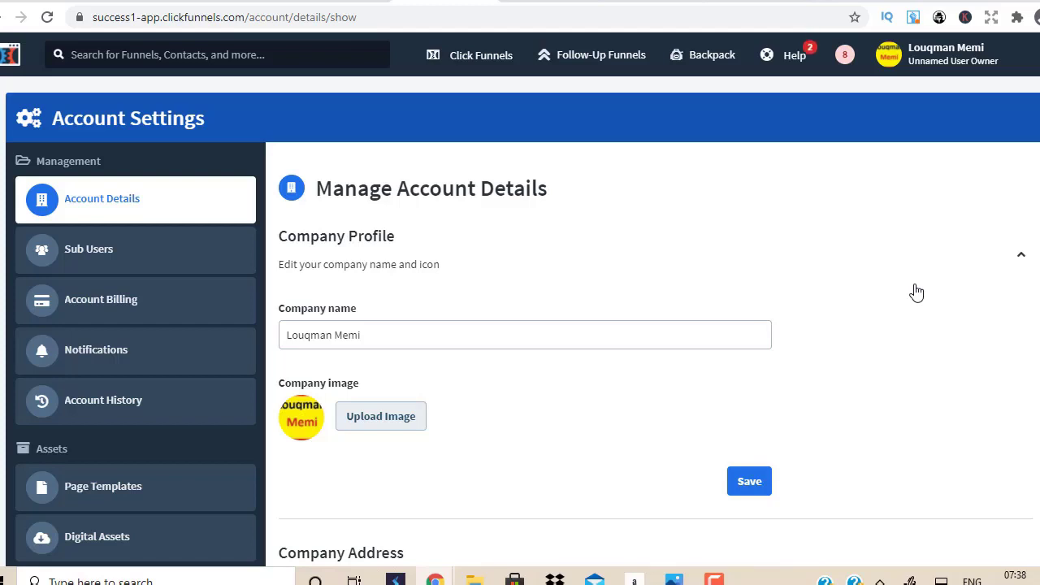
Step: Open the connected Integrations list from ClickFunnels Account Settings
{"action": "left_click", "coordinate": [979, 61]}
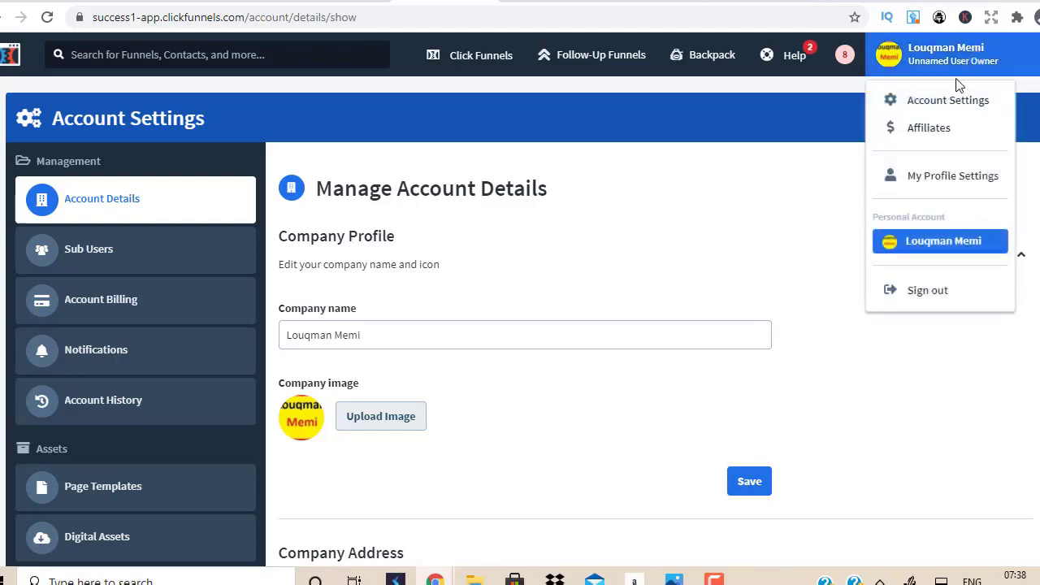
{"action": "scroll", "coordinate": [550, 276], "scroll_direction": "down", "scroll_amount": 4}
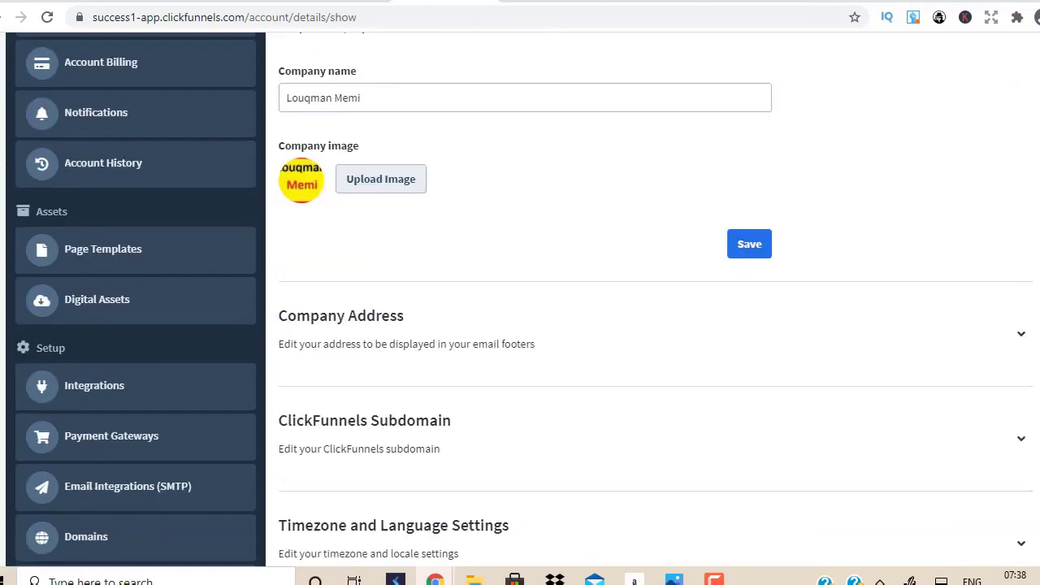
{"action": "left_click", "coordinate": [103, 349]}
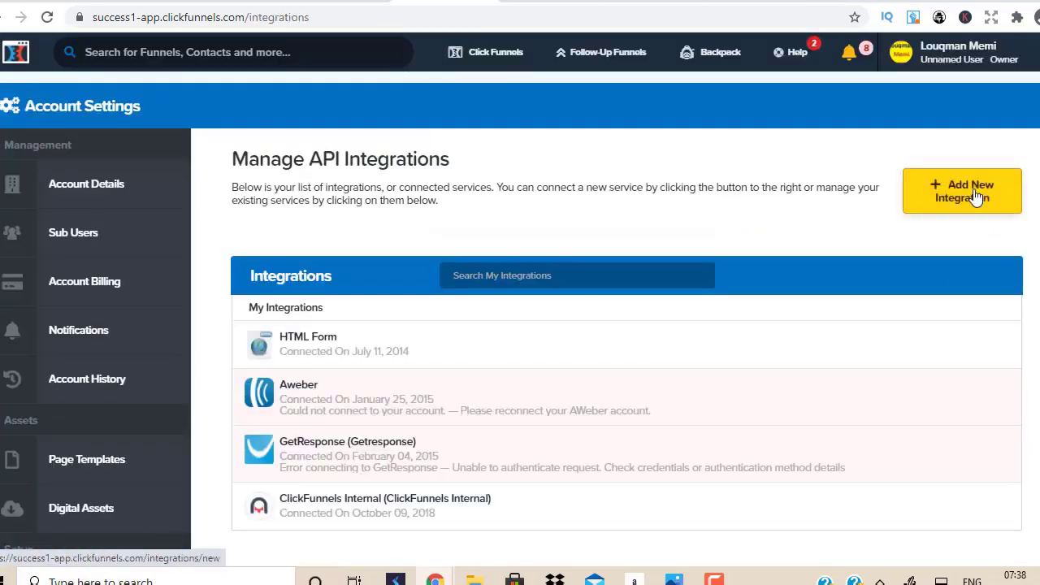
Step: Start Add New Integration, dismiss the survey with Ask Me Later, and return to GetResponse
{"action": "left_click", "coordinate": [975, 198]}
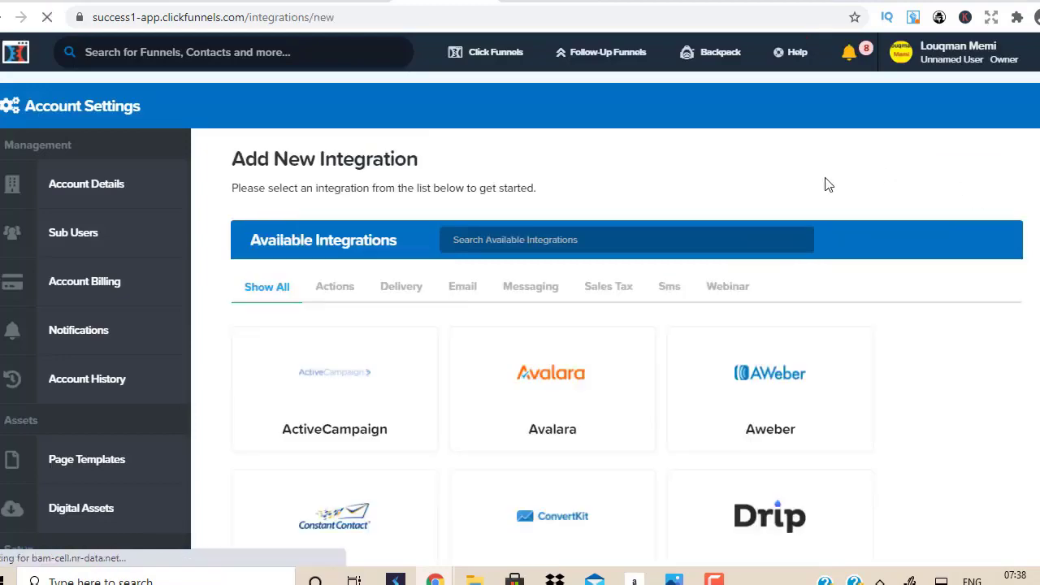
{"action": "scroll", "coordinate": [827, 184], "scroll_direction": "down", "scroll_amount": 1}
{"action": "scroll", "coordinate": [799, 251], "scroll_direction": "down", "scroll_amount": 4}
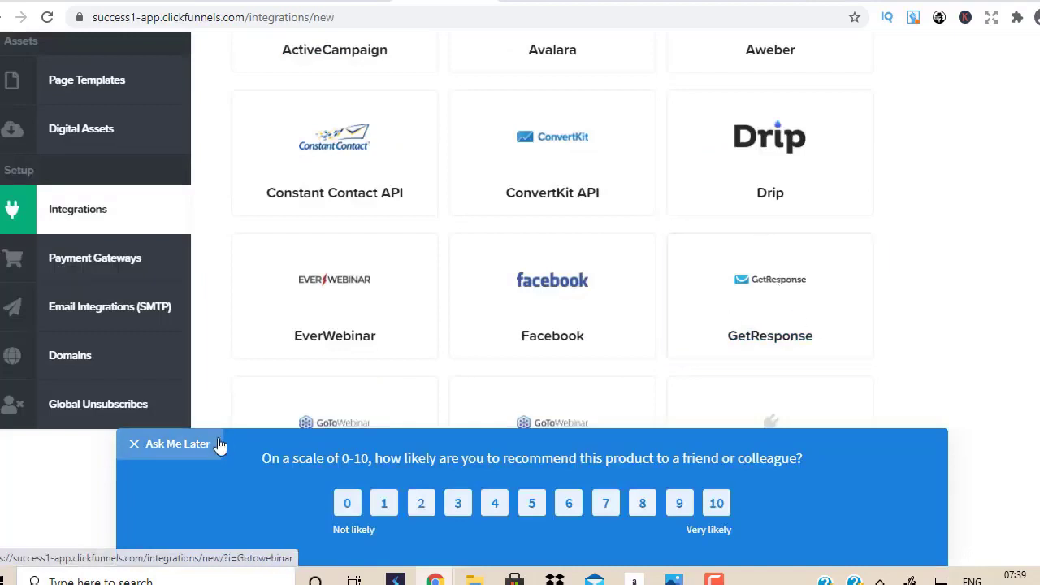
{"action": "left_click", "coordinate": [180, 444]}
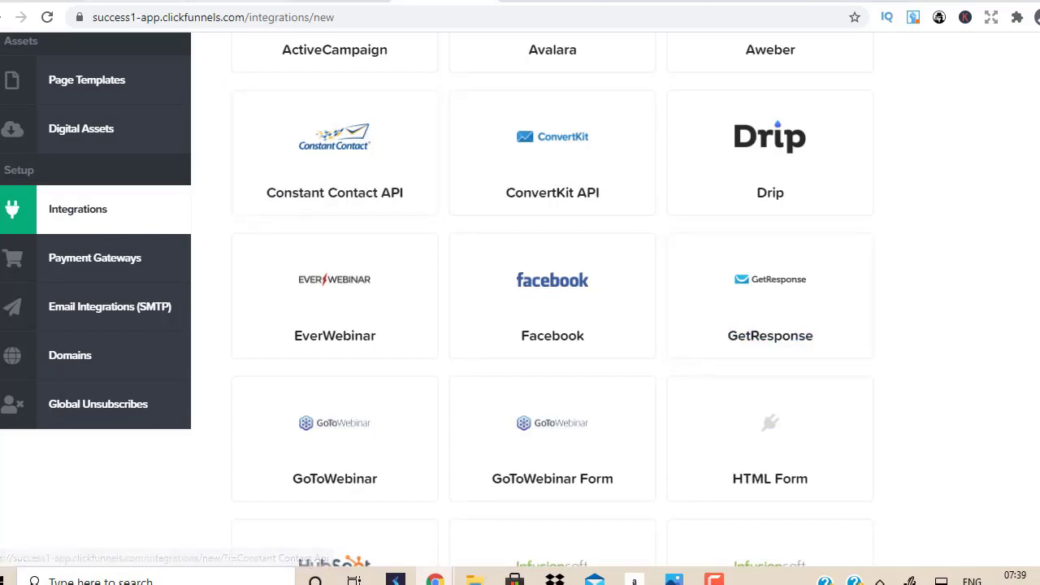
{"action": "key", "text": "ctrl+Tab"}
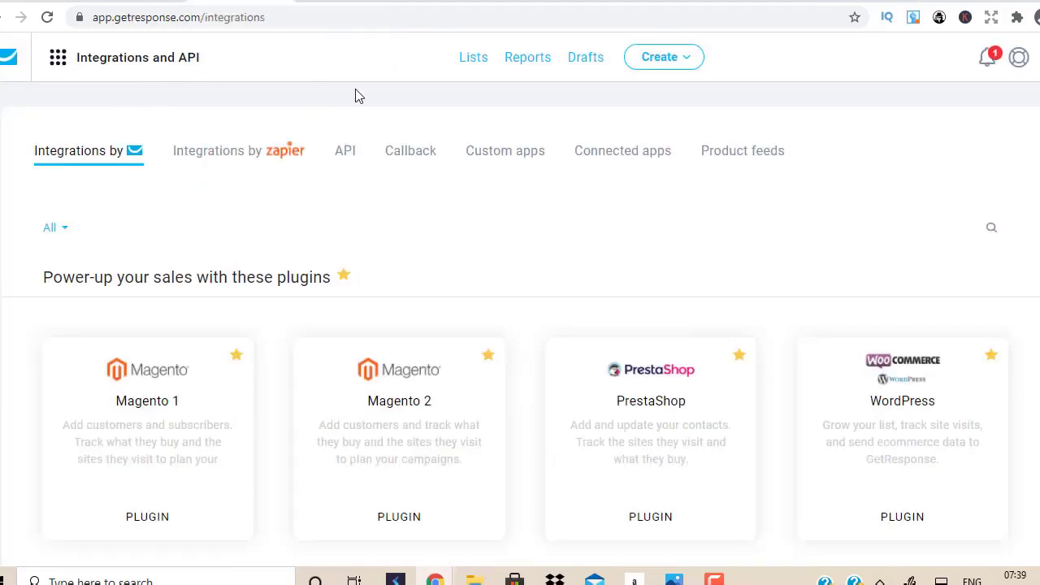
Step: Open the ClickFunnels Funnels list from the header, then return to GetResponse's Integrations and API
{"action": "key", "text": "ctrl+Tab"}
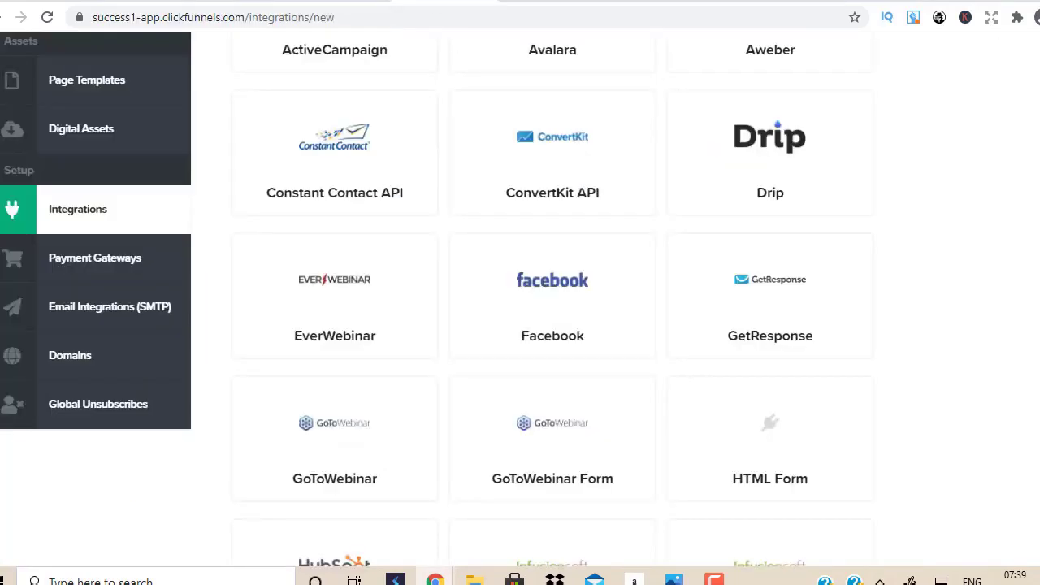
{"action": "scroll", "coordinate": [520, 325], "scroll_direction": "up", "scroll_amount": 5}
{"action": "mouse_move", "coordinate": [478, 54]}
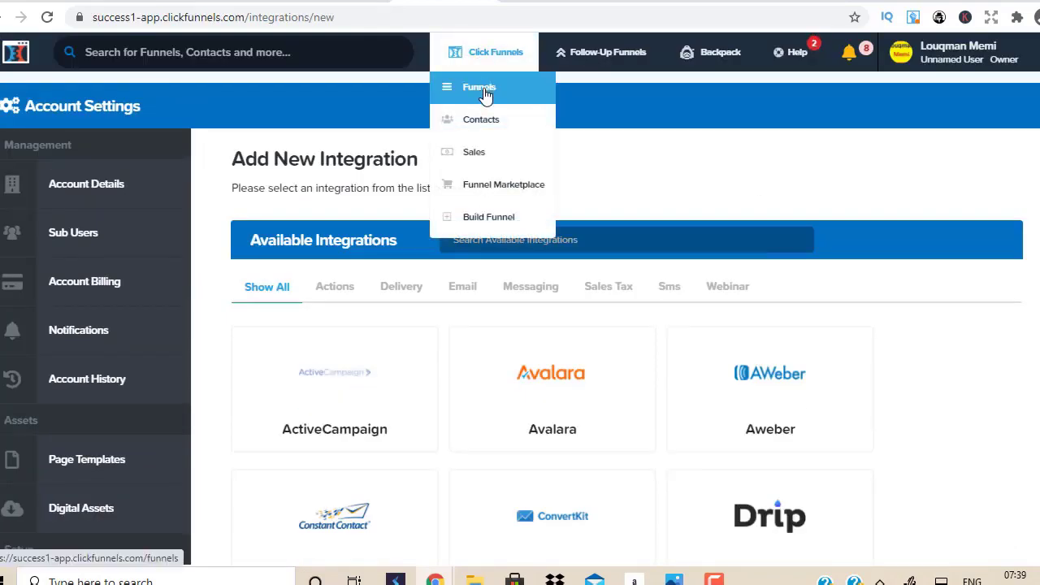
{"action": "left_click", "coordinate": [484, 95]}
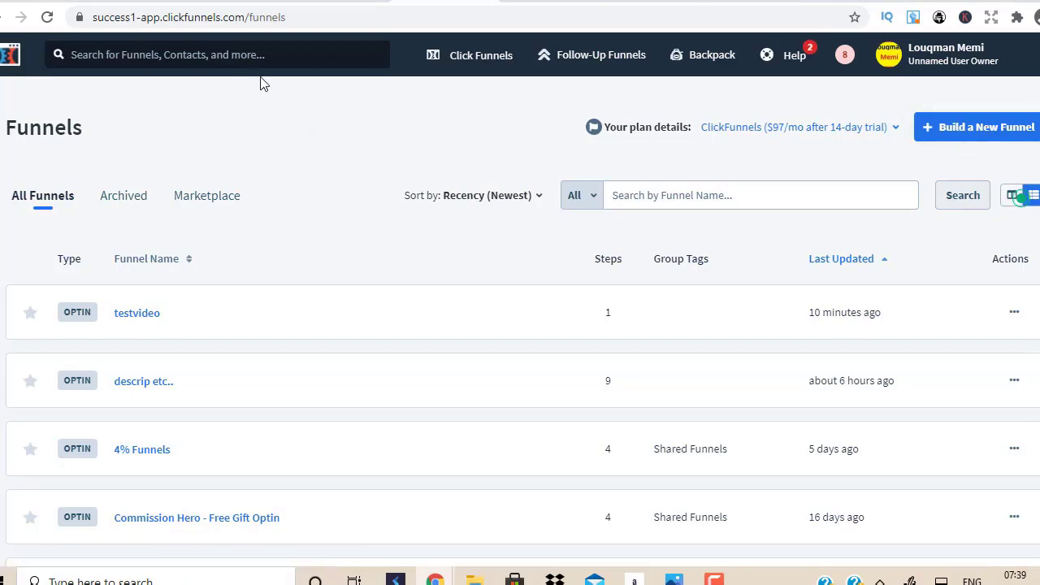
{"action": "left_click", "coordinate": [266, 1]}
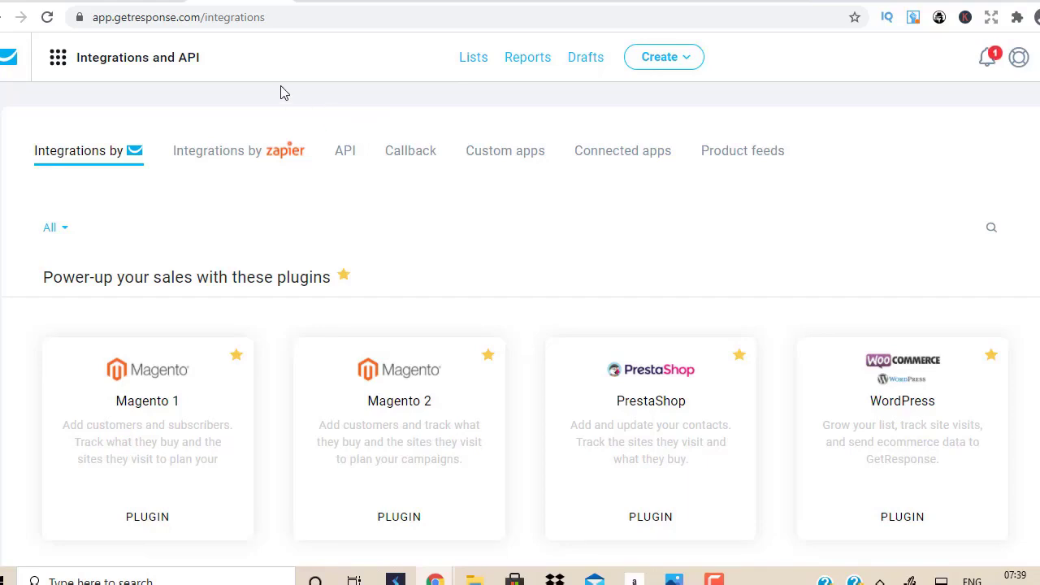
Step: Look over the GetResponse Menu and ClickFunnels account options without changing anything
{"action": "left_click", "coordinate": [61, 65]}
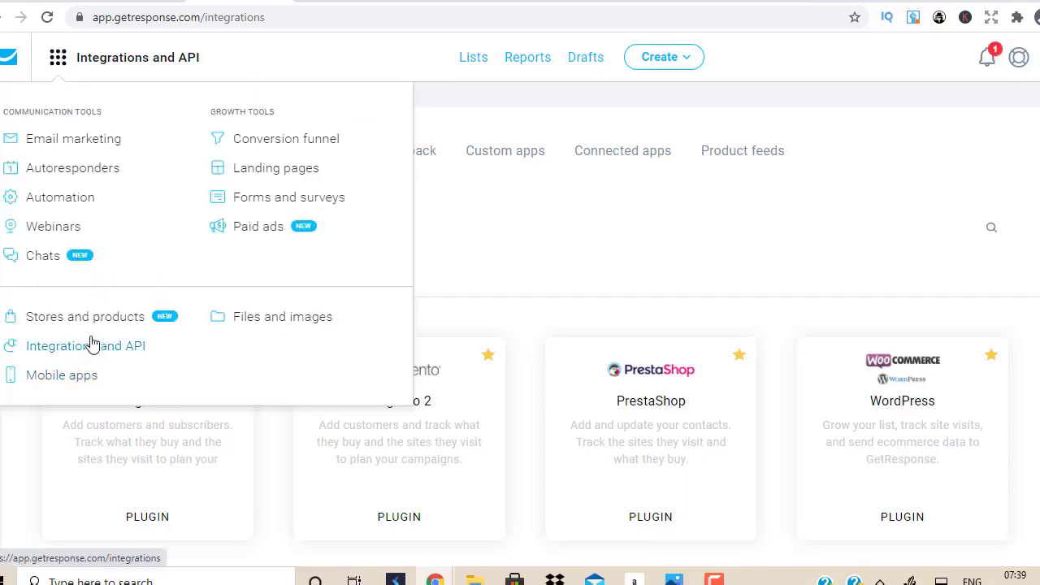
{"action": "left_click", "coordinate": [524, 242]}
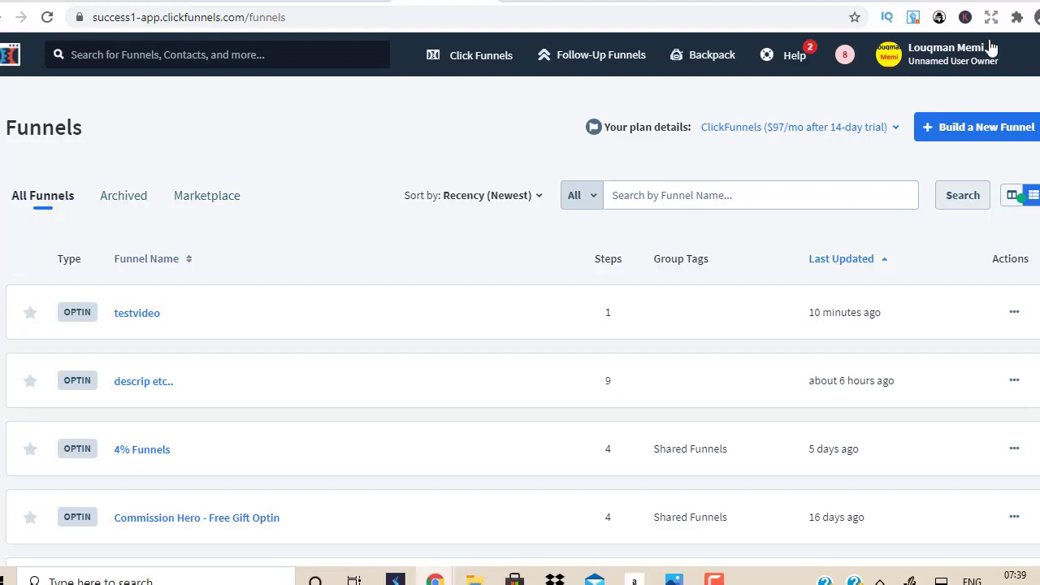
{"action": "left_click", "coordinate": [987, 45]}
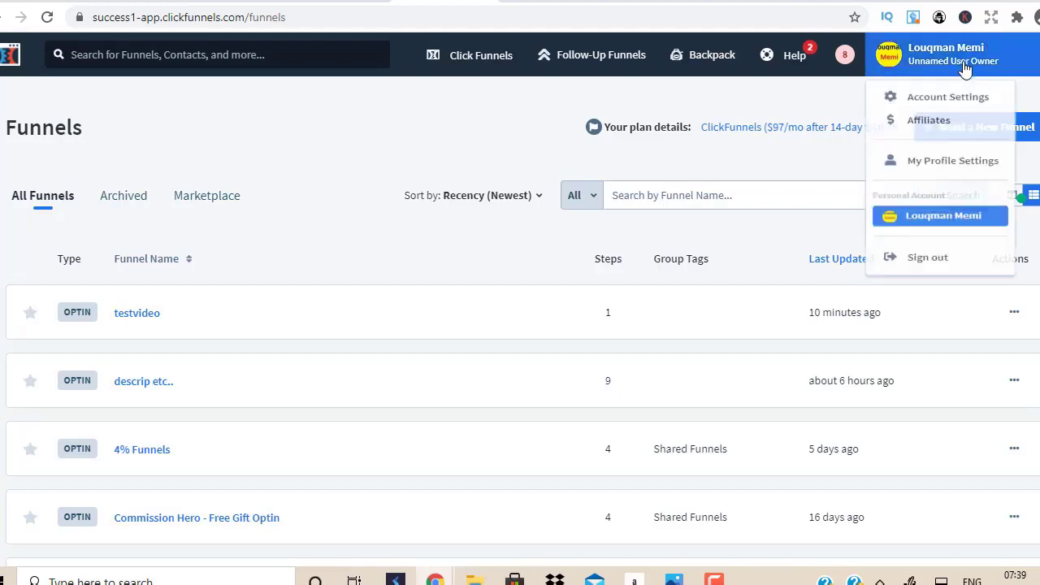
{"action": "left_click", "coordinate": [425, 139]}
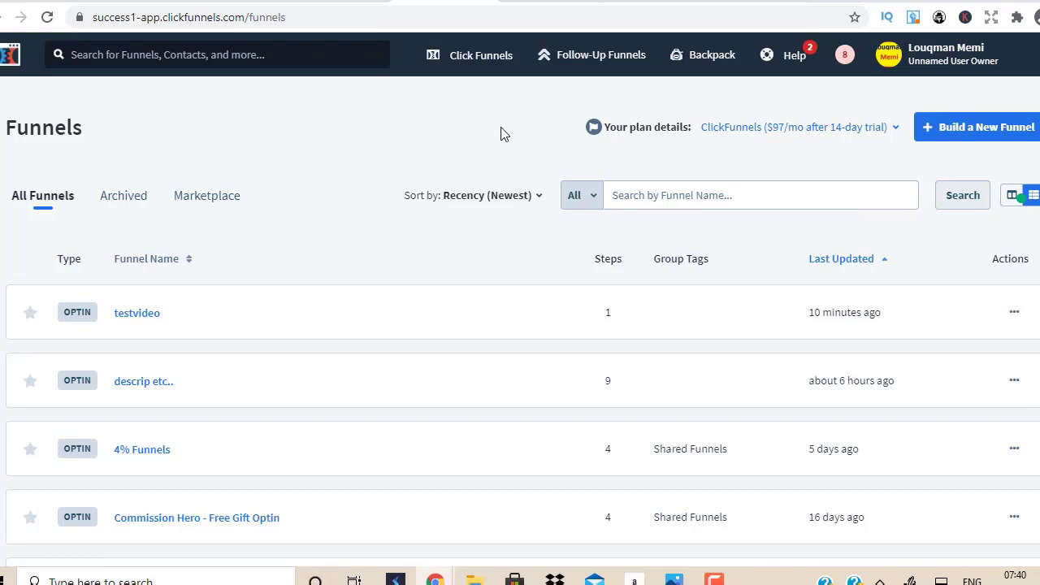
{"action": "left_click", "coordinate": [253, 2]}
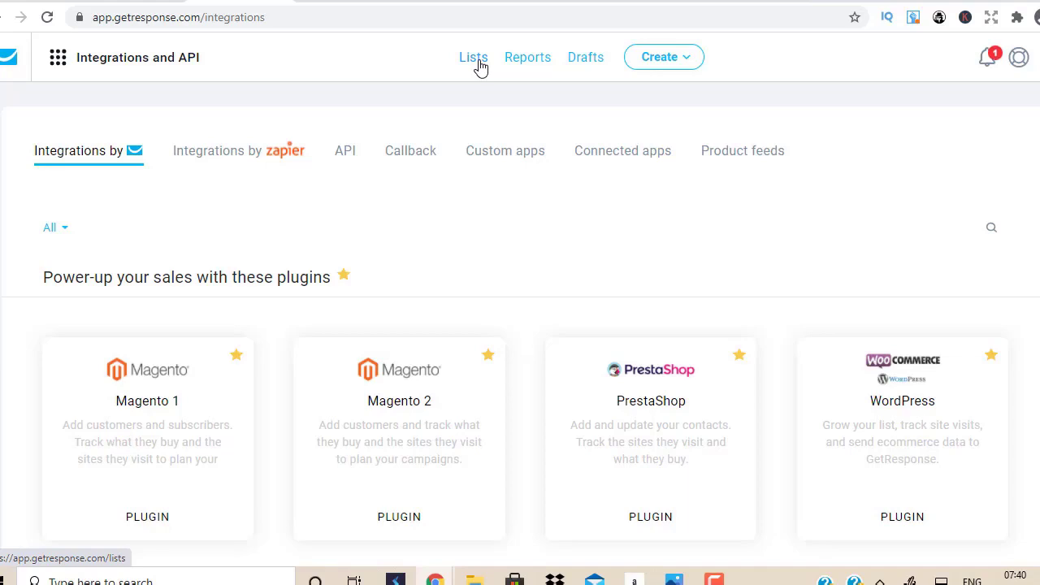
Step: Check the ClickFunnels funnel search, then open GetResponse's Lists page
{"action": "left_click", "coordinate": [447, 1]}
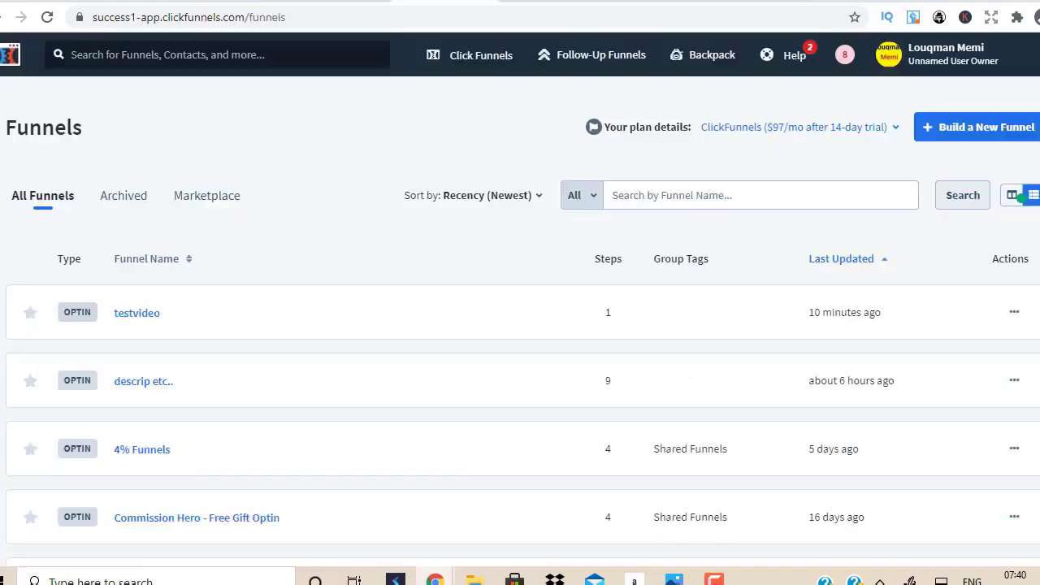
{"action": "mouse_move", "coordinate": [483, 53]}
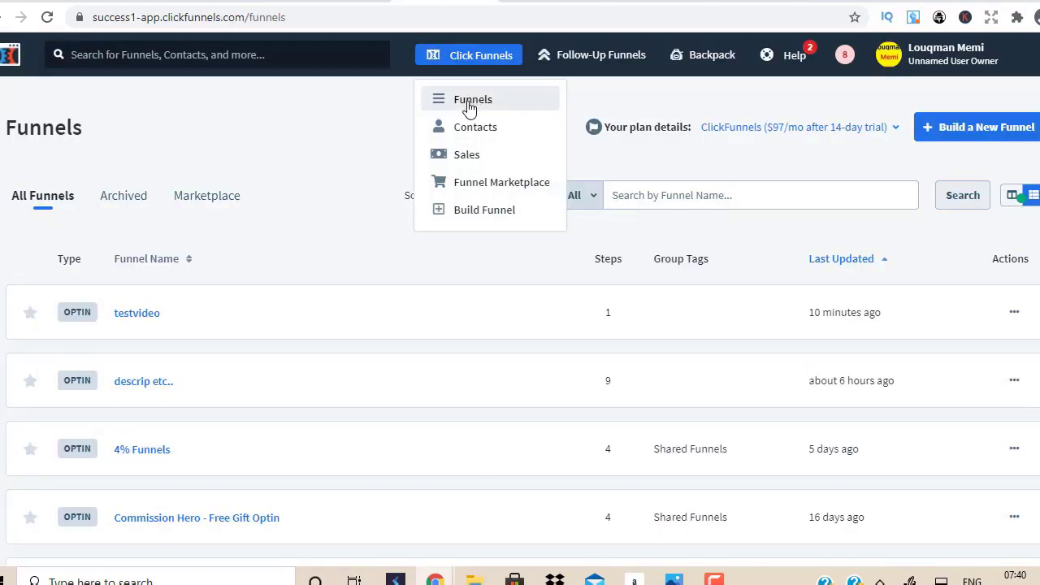
{"action": "left_click", "coordinate": [713, 182]}
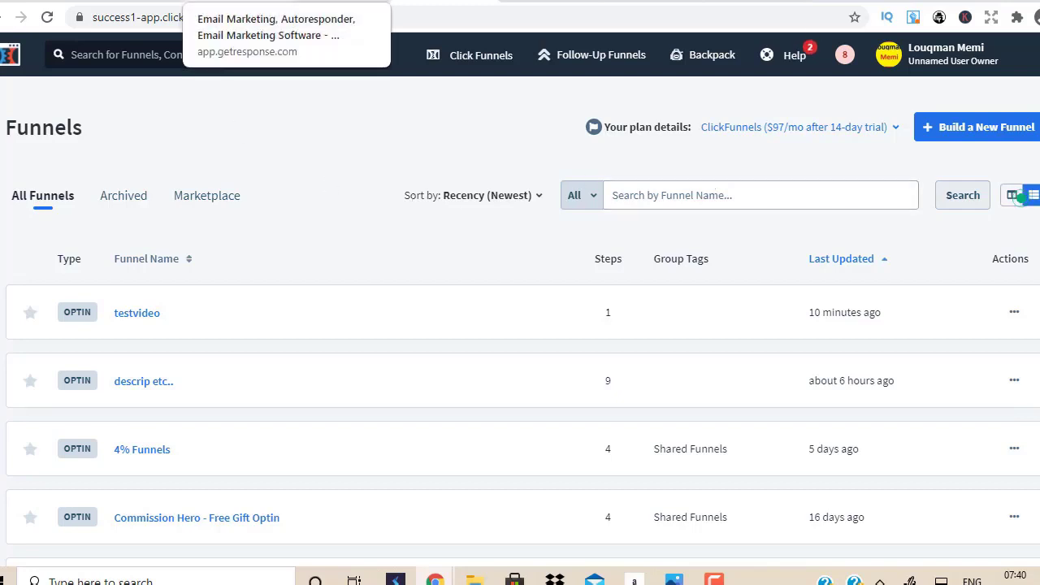
{"action": "left_click", "coordinate": [268, 1]}
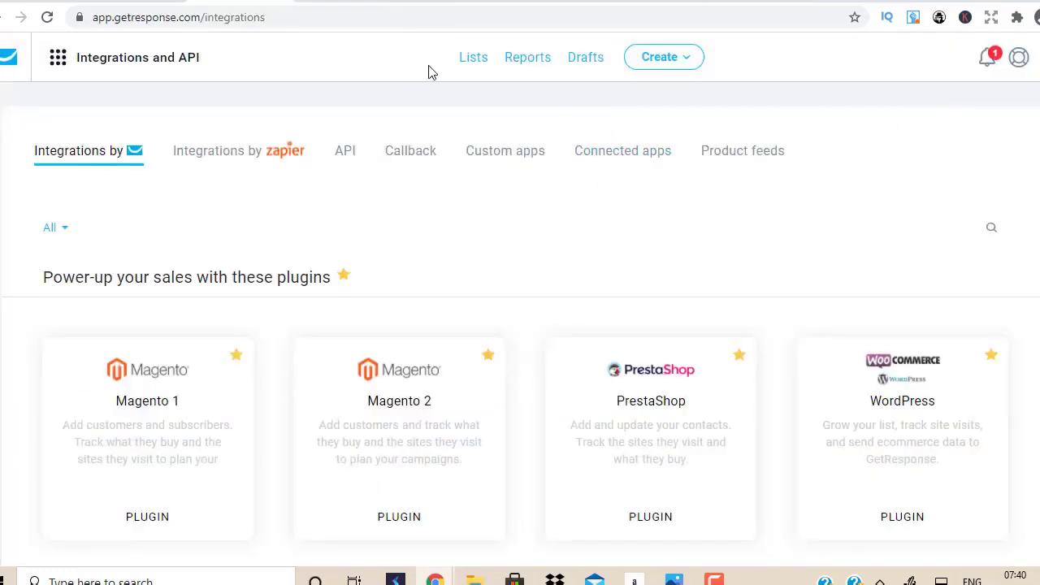
{"action": "left_click", "coordinate": [474, 60]}
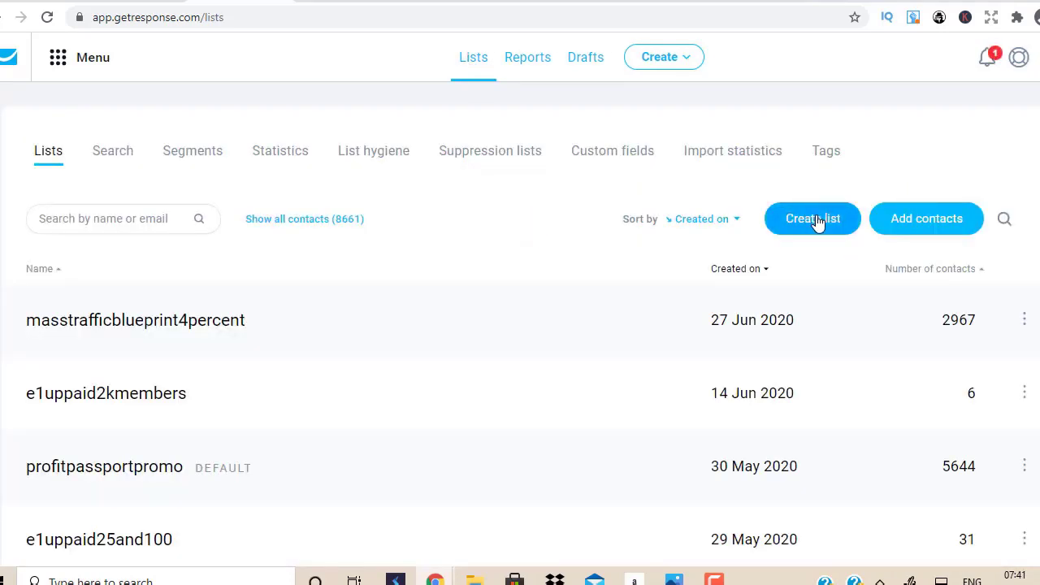
Step: Create a new GetResponse contact list named clickbanktestvideo
{"action": "left_click", "coordinate": [817, 221]}
{"action": "left_click", "coordinate": [441, 213]}
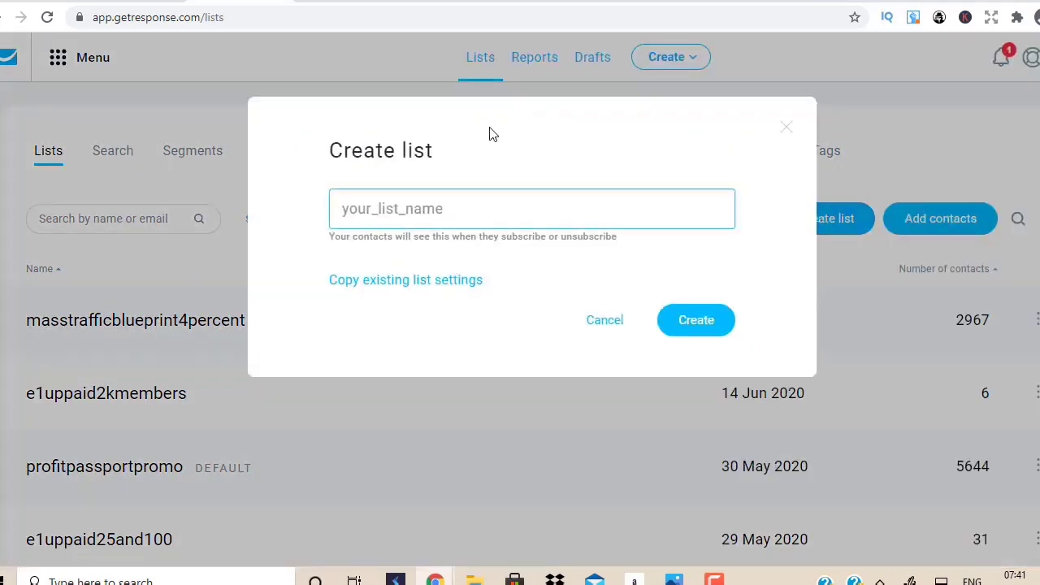
{"action": "type", "text": "clickbank"}
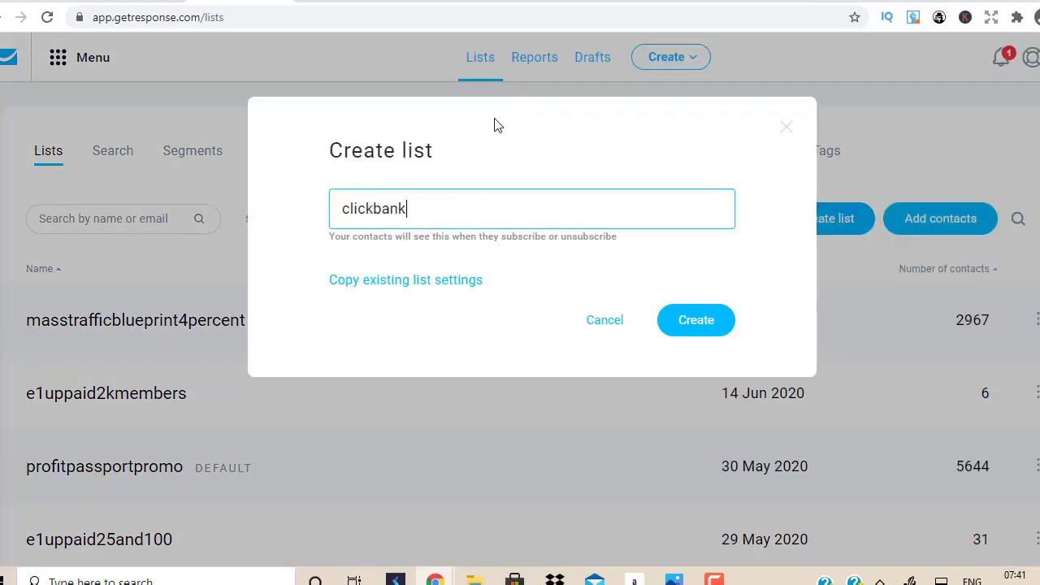
{"action": "type", "text": "testvideo"}
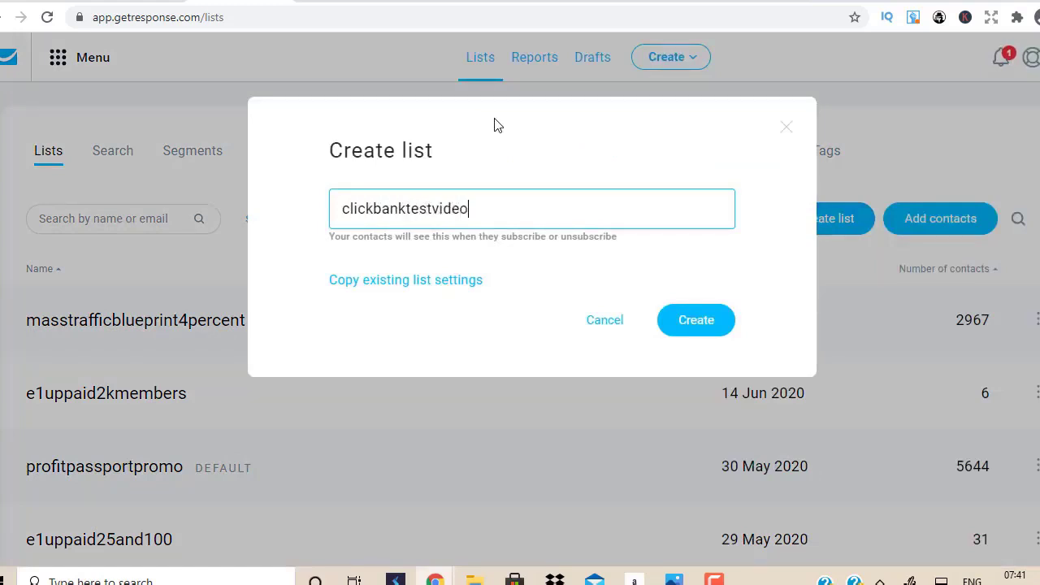
{"action": "left_click", "coordinate": [704, 320]}
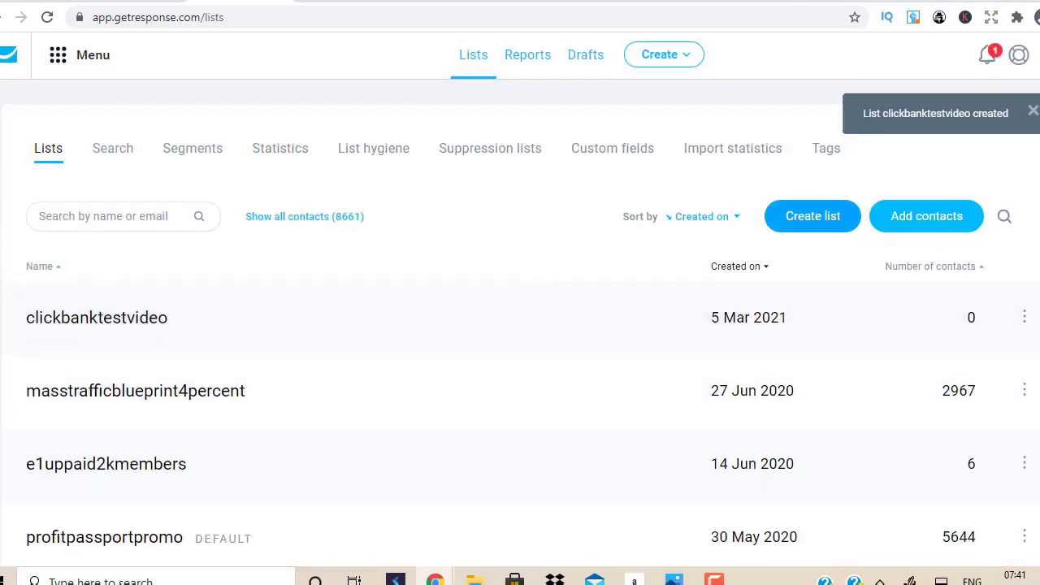
{"action": "scroll", "coordinate": [520, 365], "scroll_direction": "down", "scroll_amount": 2}
{"action": "scroll", "coordinate": [520, 365], "scroll_direction": "up", "scroll_amount": 2}
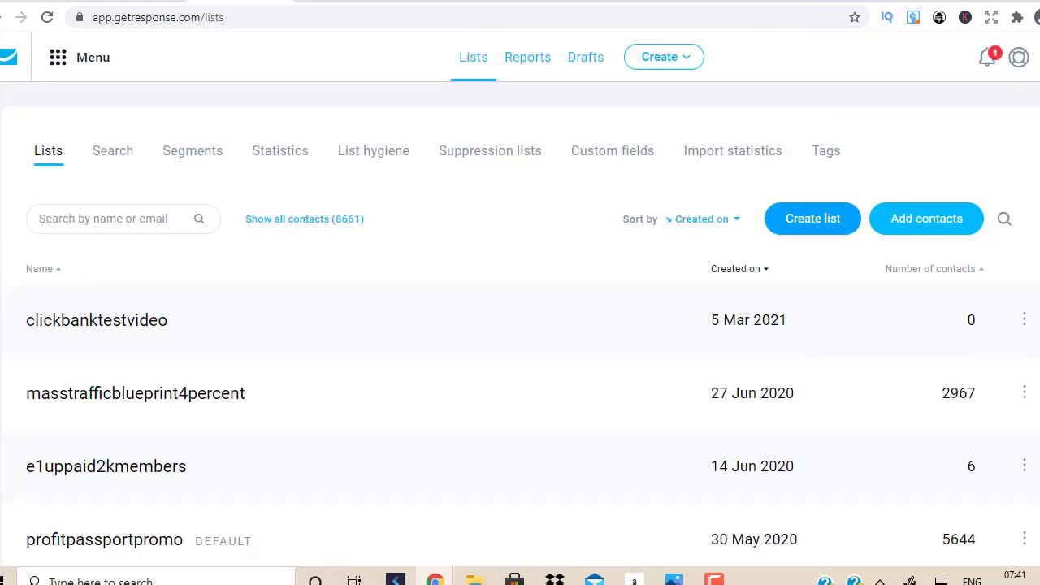
Step: Review the clickbanktestvideo list's subscription and confirmation message settings, then return to Lists
{"action": "left_click", "coordinate": [1025, 323]}
{"action": "left_click", "coordinate": [890, 408]}
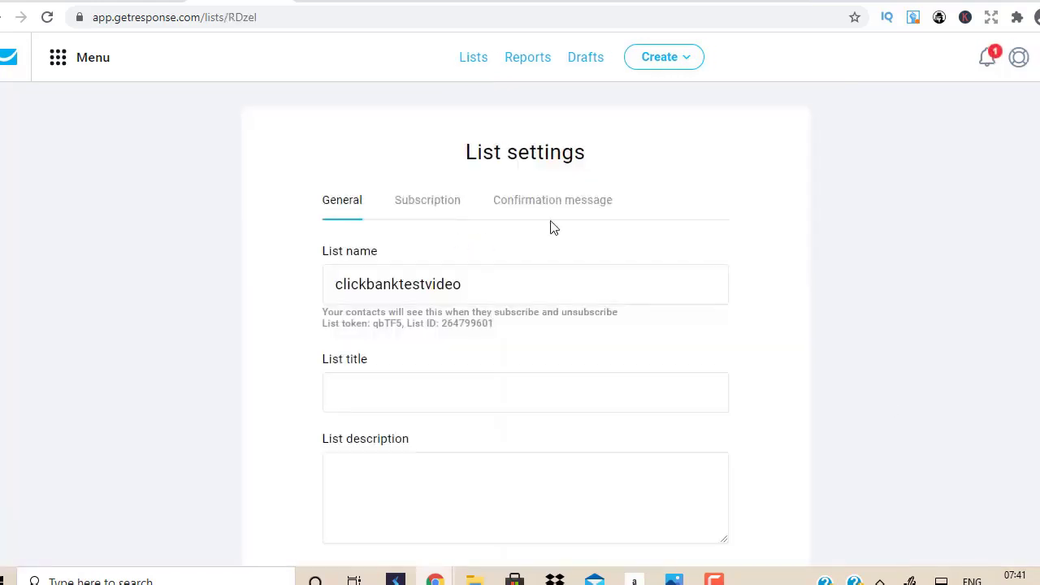
{"action": "left_click", "coordinate": [433, 210]}
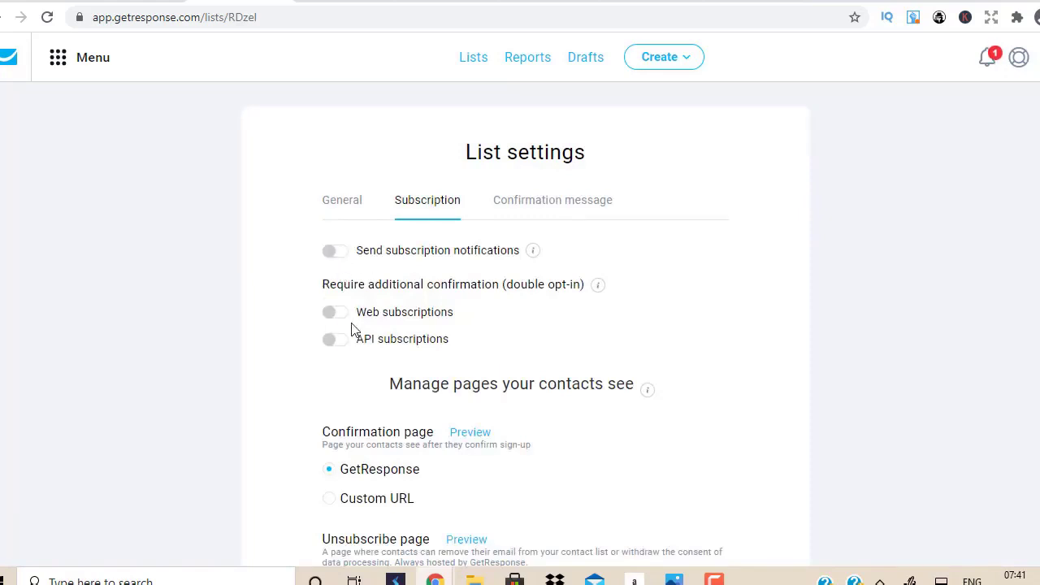
{"action": "left_click", "coordinate": [578, 203]}
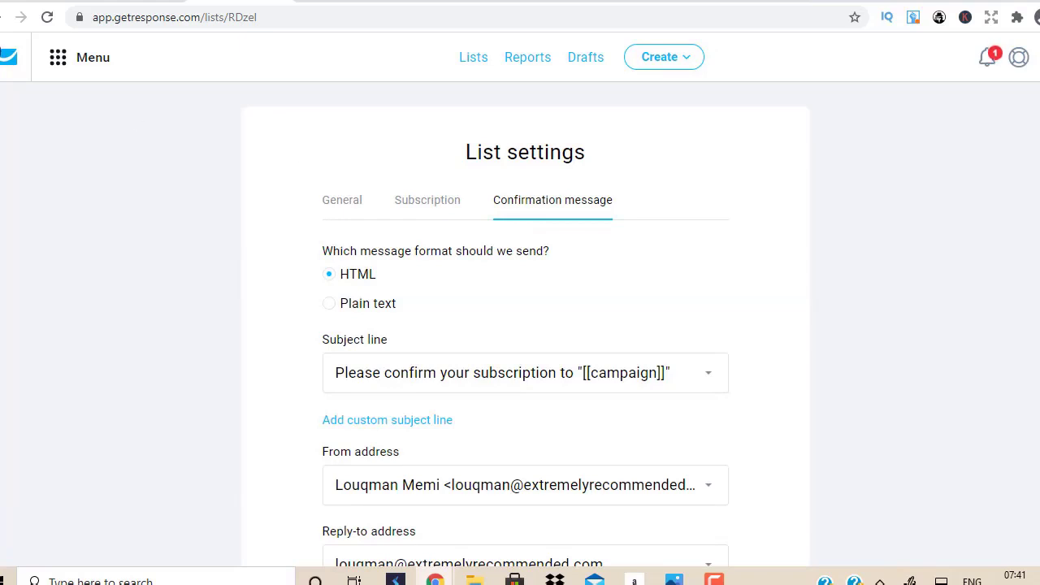
{"action": "left_click", "coordinate": [4, 17]}
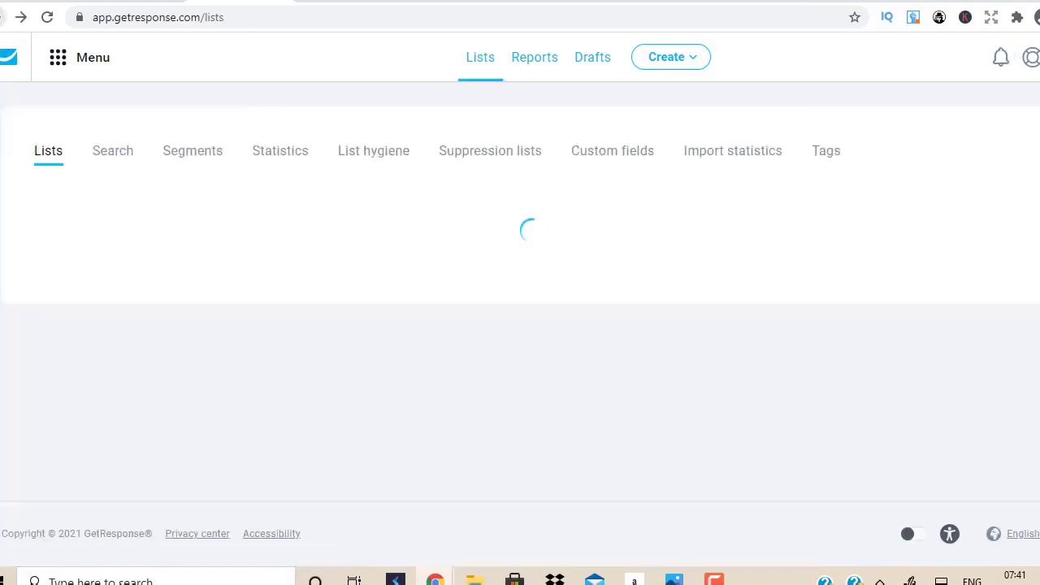
{"action": "scroll", "coordinate": [520, 325], "scroll_direction": "down", "scroll_amount": 1}
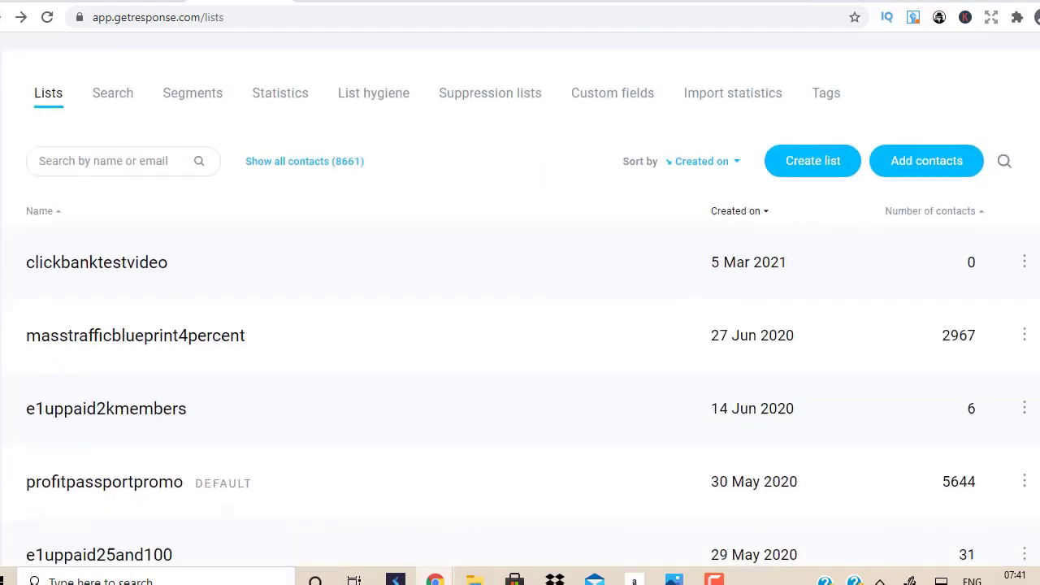
{"action": "scroll", "coordinate": [1035, 260], "scroll_direction": "down", "scroll_amount": 1}
{"action": "left_click", "coordinate": [1025, 216]}
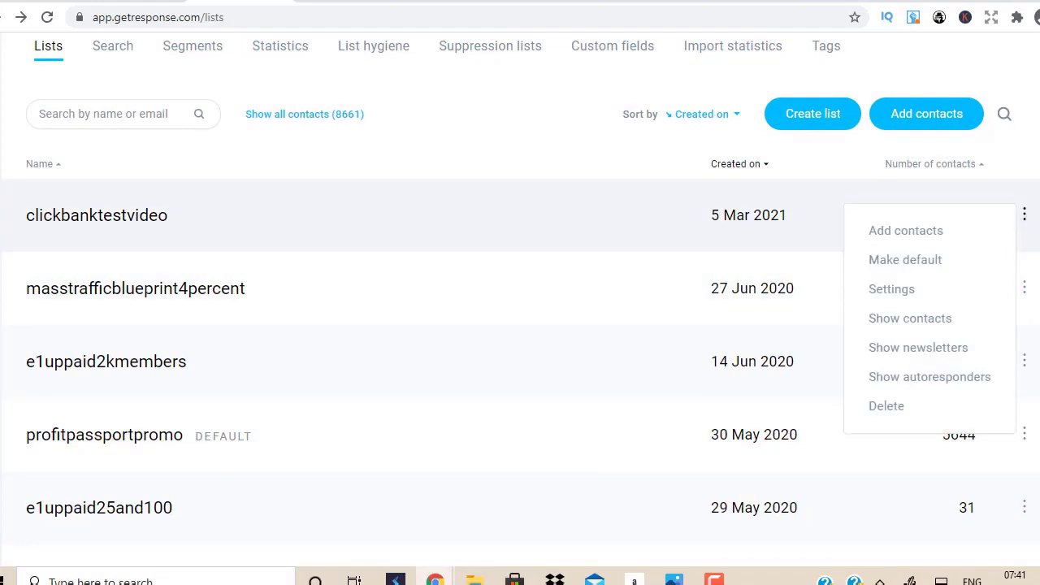
Step: Create an older-editor autoresponder named 'click wealth 1' sending on day 0
{"action": "left_click", "coordinate": [1024, 217]}
{"action": "left_click", "coordinate": [1023, 217]}
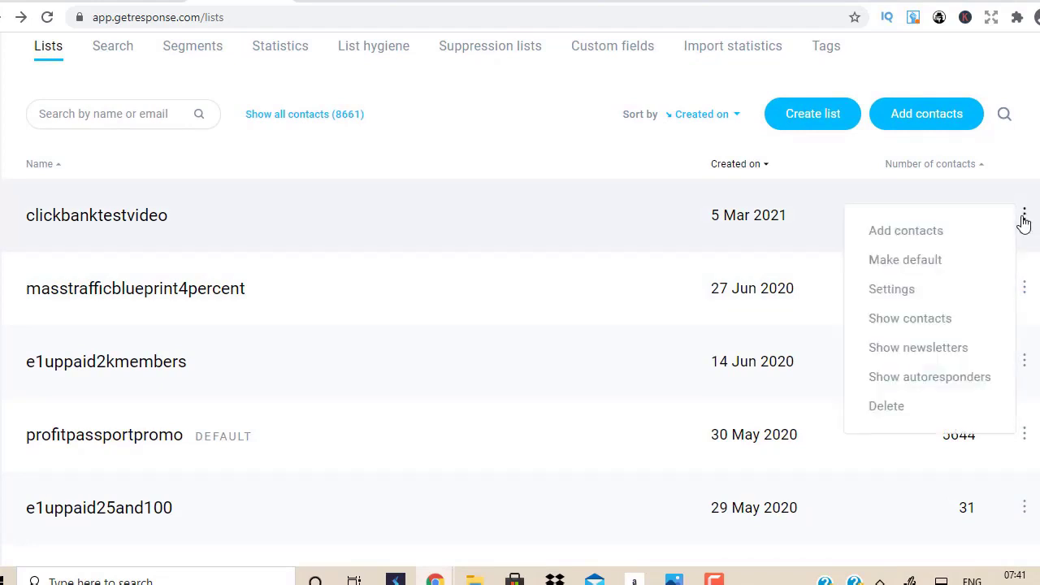
{"action": "left_click", "coordinate": [908, 381]}
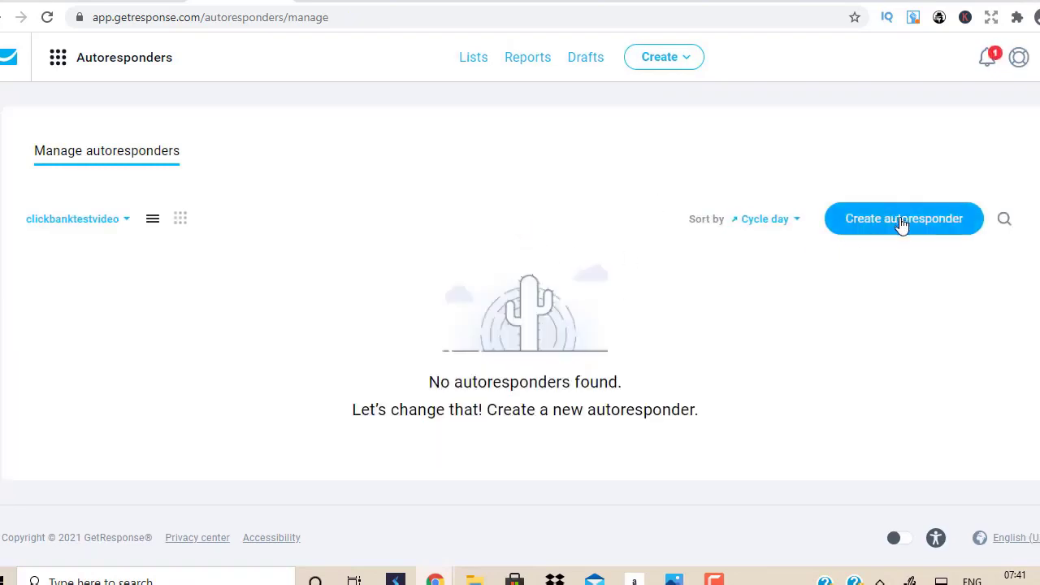
{"action": "left_click", "coordinate": [901, 224]}
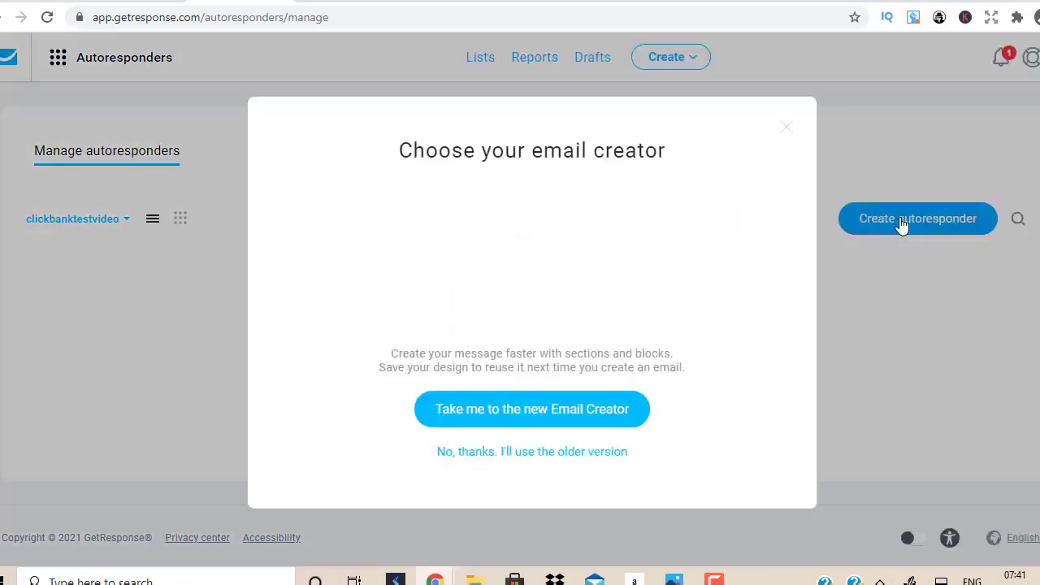
{"action": "left_click", "coordinate": [544, 453]}
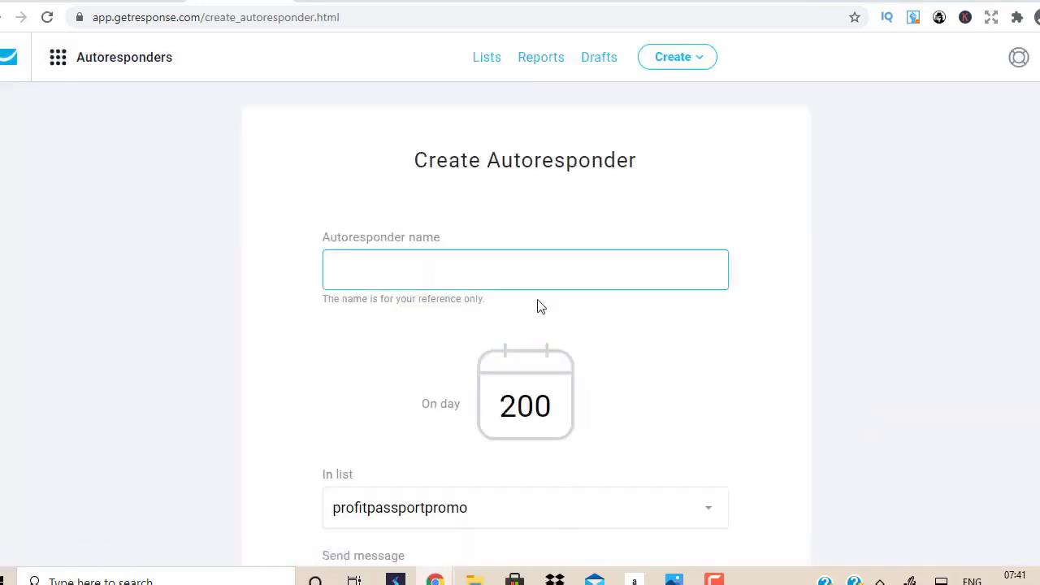
{"action": "type", "text": "click wealth 1"}
{"action": "left_click_drag", "start_coordinate": [538, 418], "coordinate": [392, 399]}
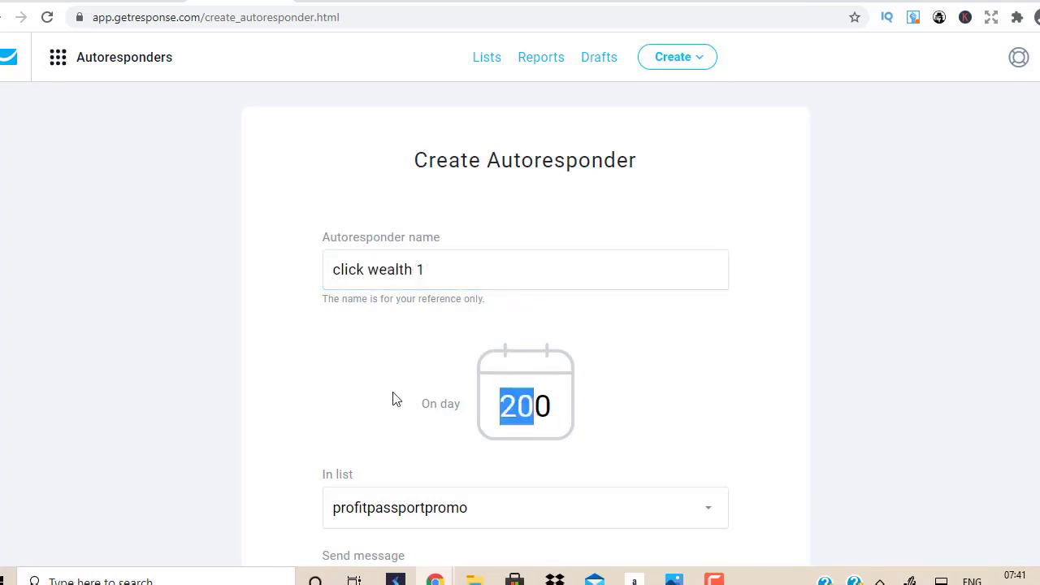
{"action": "key", "text": "BackSpace"}
Step: Assign the autoresponder to clickbanktestvideo and start a new email at its subject line
{"action": "scroll", "coordinate": [520, 402], "scroll_direction": "down", "scroll_amount": 5}
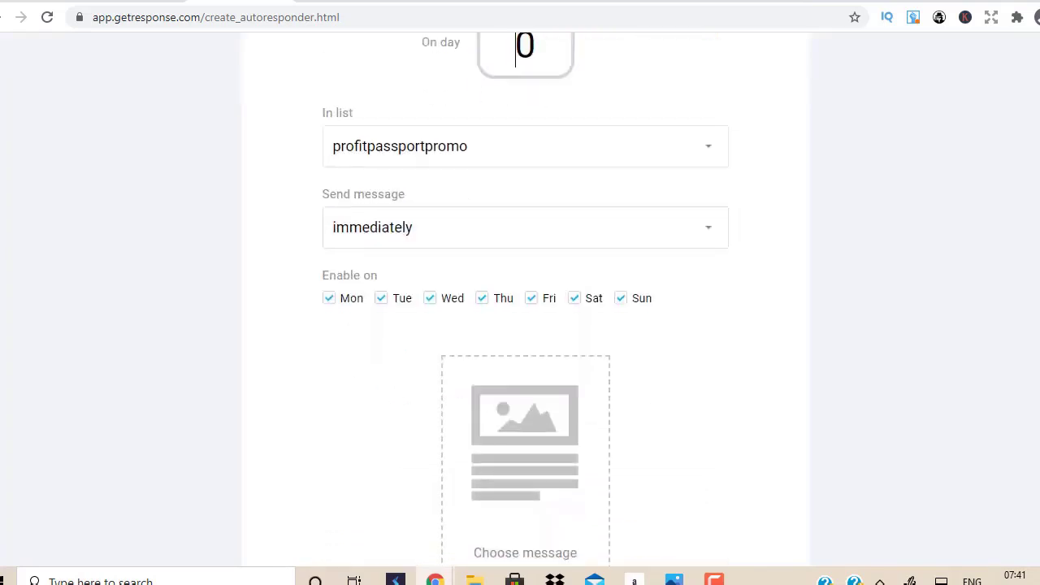
{"action": "left_click", "coordinate": [715, 133]}
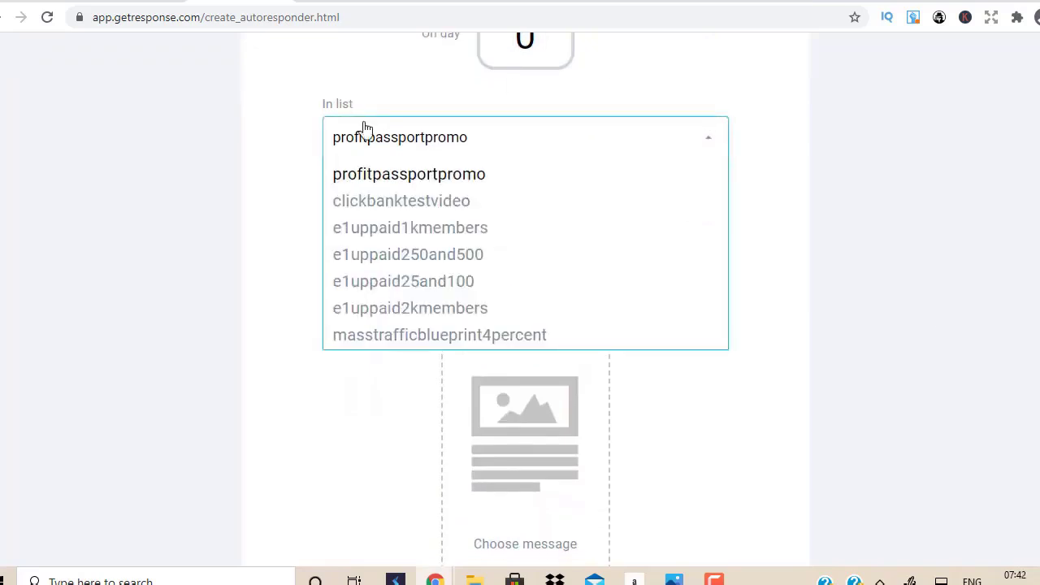
{"action": "left_click", "coordinate": [396, 201]}
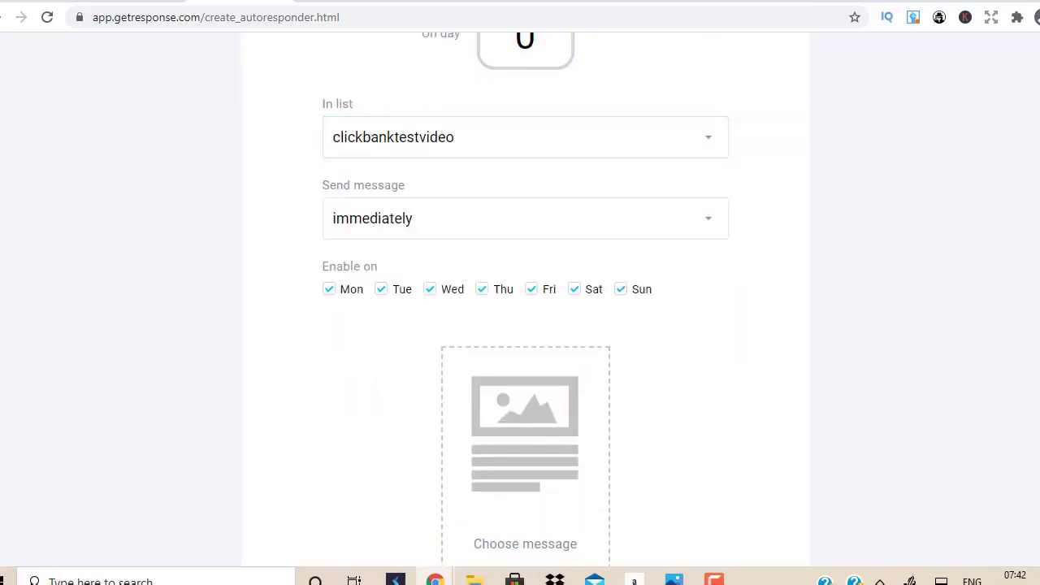
{"action": "scroll", "coordinate": [1030, 423], "scroll_direction": "down", "scroll_amount": 3}
{"action": "left_click", "coordinate": [525, 373]}
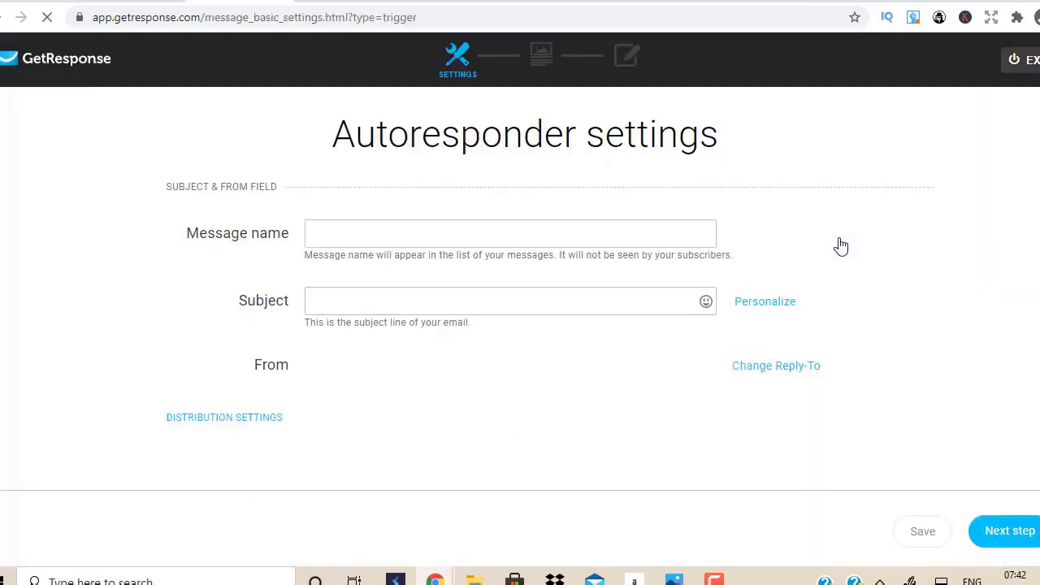
{"action": "left_click", "coordinate": [419, 297]}
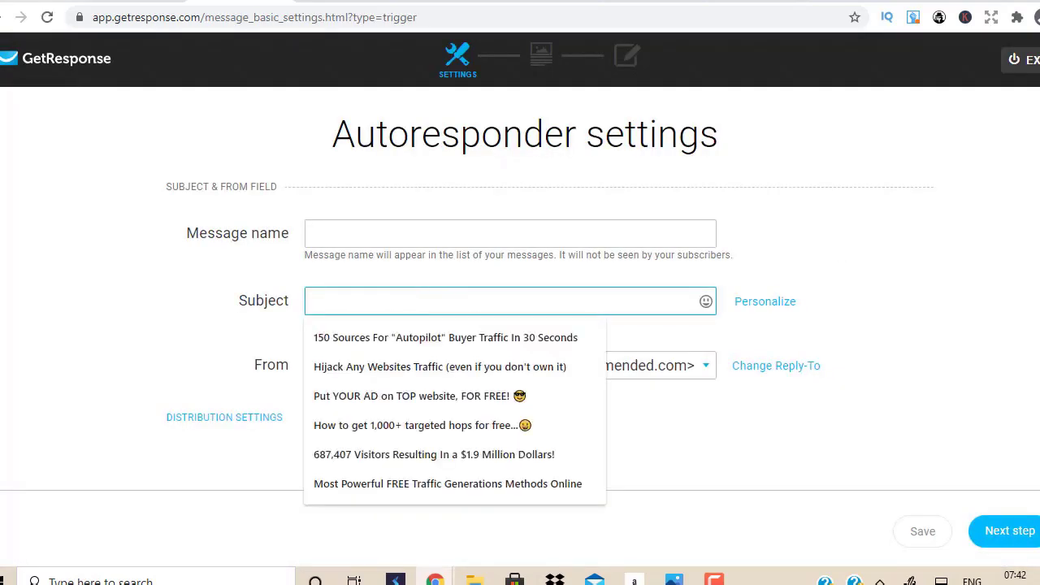
{"action": "left_click", "coordinate": [1019, 362]}
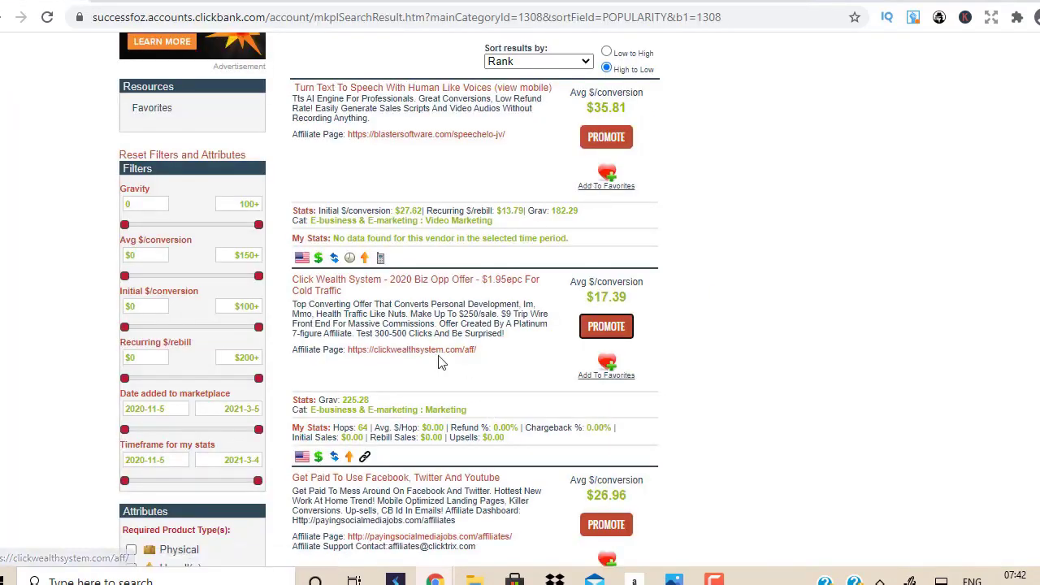
Step: Enter the Click Wealth System affiliate resources via 'Click Here If You Have Already Subscribed'
{"action": "left_click", "coordinate": [439, 351]}
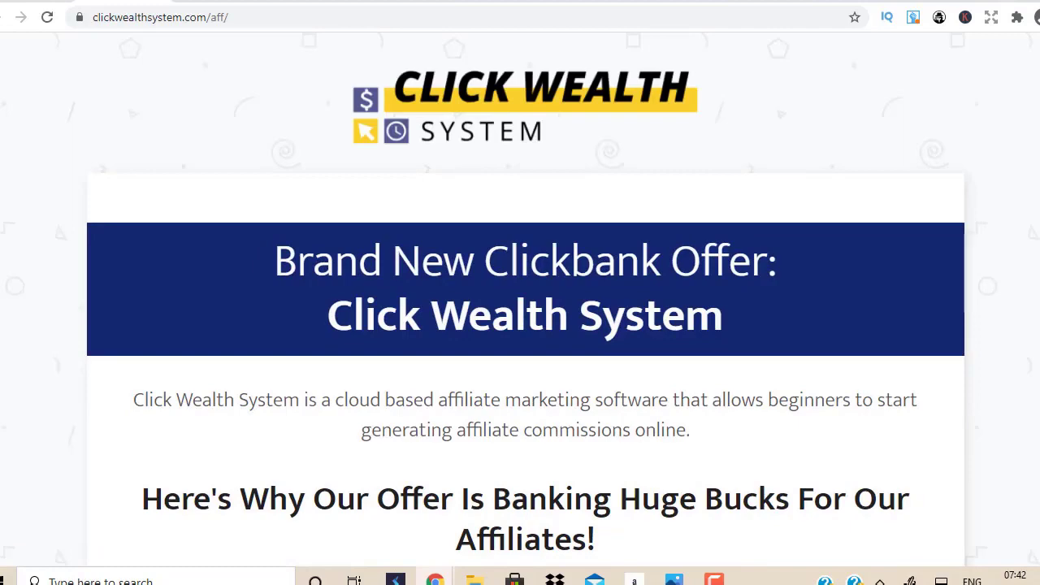
{"action": "scroll", "coordinate": [524, 325], "scroll_direction": "down", "scroll_amount": 10}
{"action": "scroll", "coordinate": [525, 325], "scroll_direction": "up", "scroll_amount": 2}
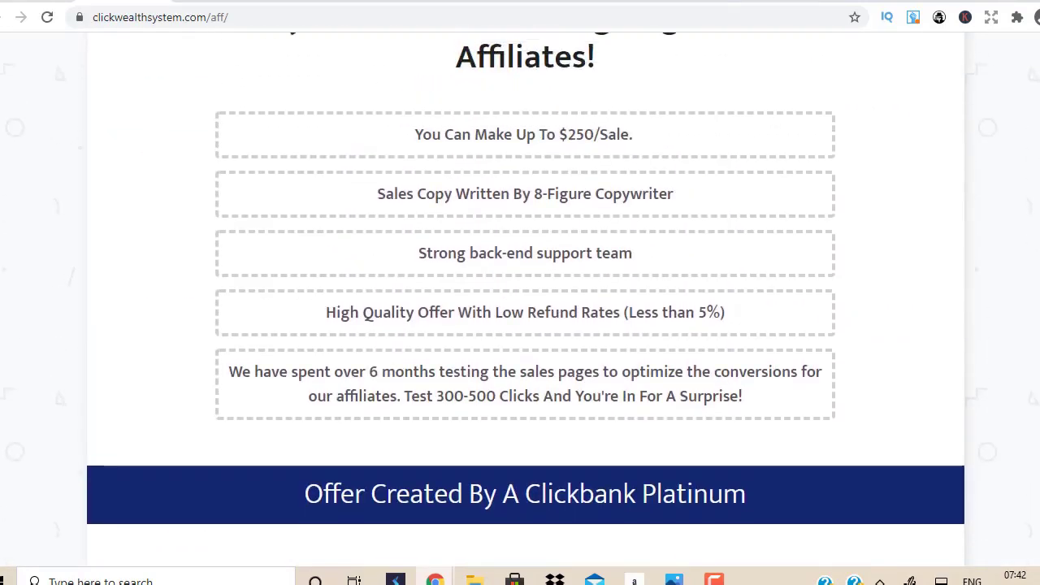
{"action": "scroll", "coordinate": [525, 325], "scroll_direction": "down", "scroll_amount": 20}
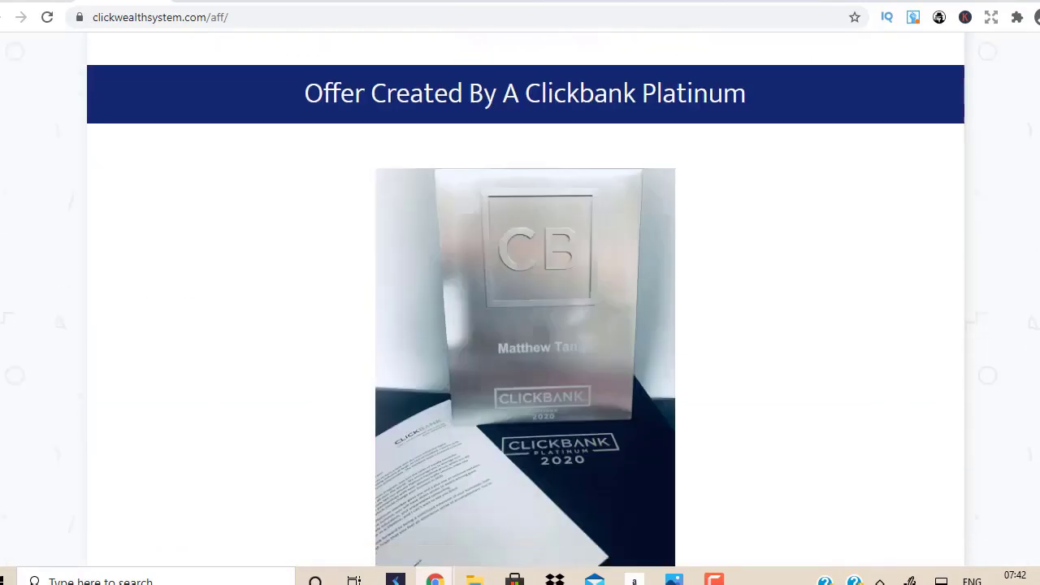
{"action": "scroll", "coordinate": [525, 325], "scroll_direction": "down", "scroll_amount": 20}
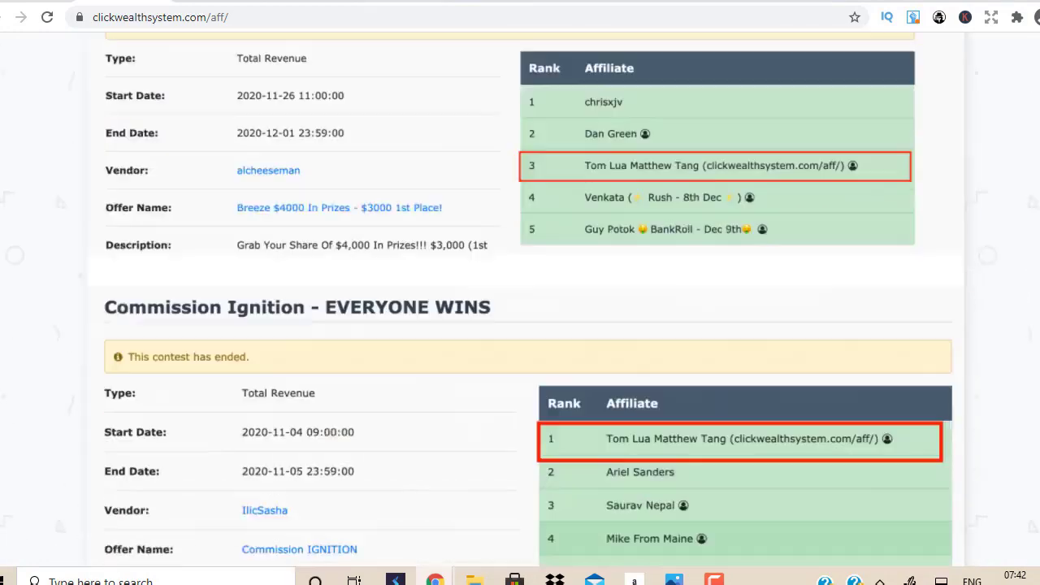
{"action": "scroll", "coordinate": [525, 325], "scroll_direction": "down", "scroll_amount": 5}
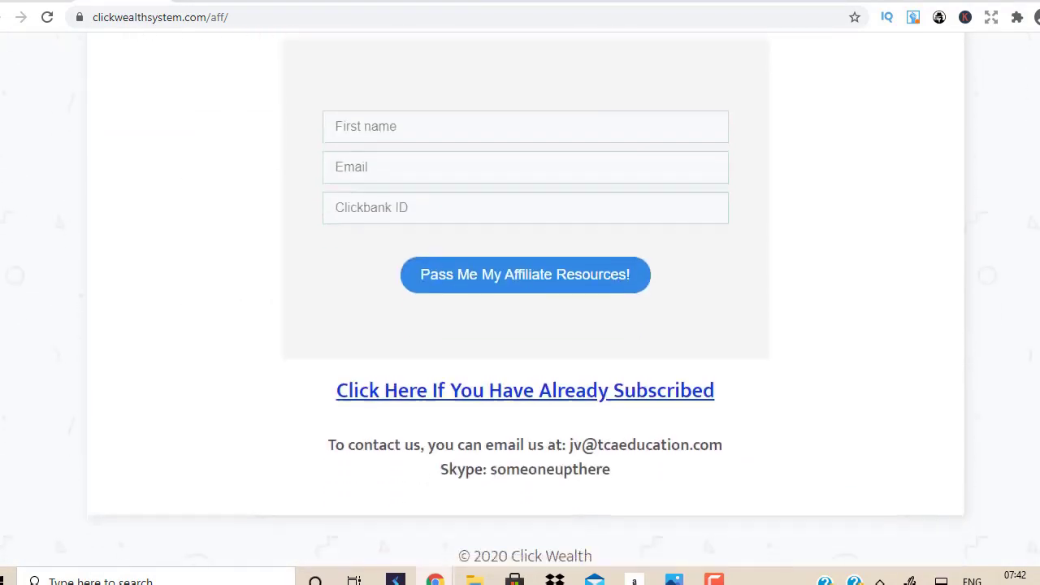
{"action": "left_click", "coordinate": [589, 261]}
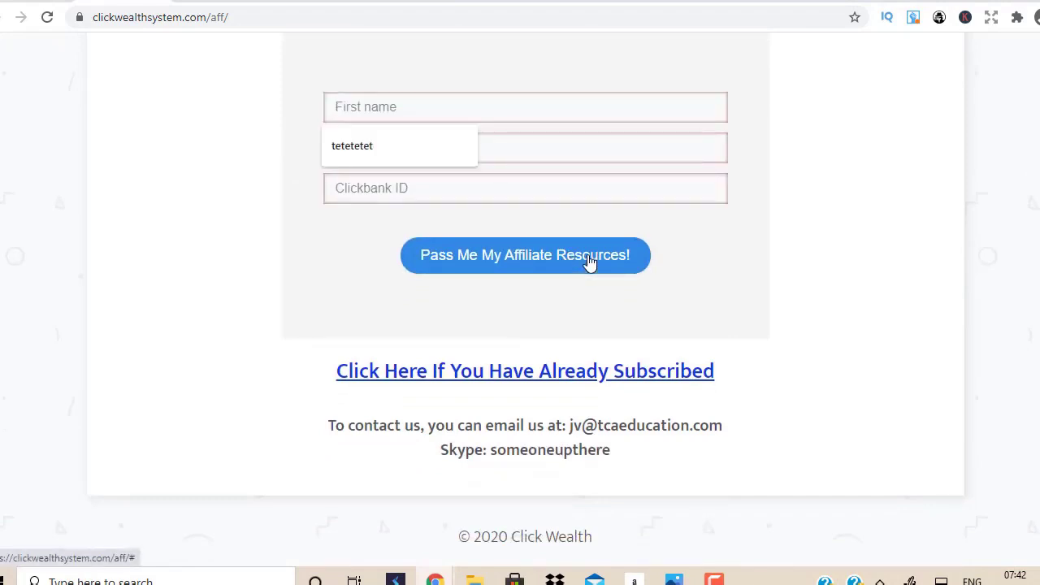
{"action": "left_click", "coordinate": [630, 379]}
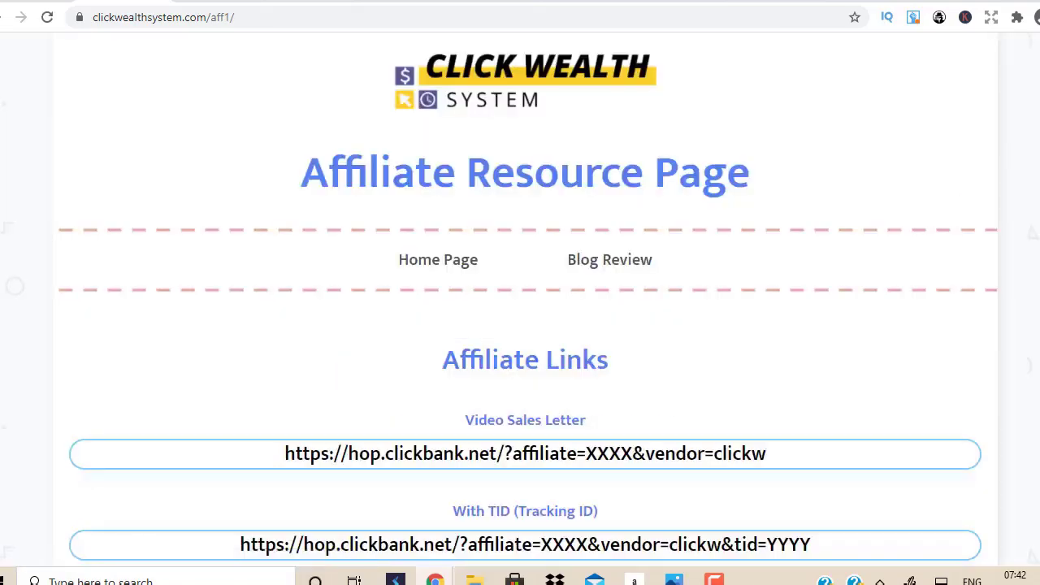
Step: Scroll to the MMO Email Swipes, Email 1 'Important Message To [Name]'
{"action": "scroll", "coordinate": [520, 325], "scroll_direction": "down", "scroll_amount": 10}
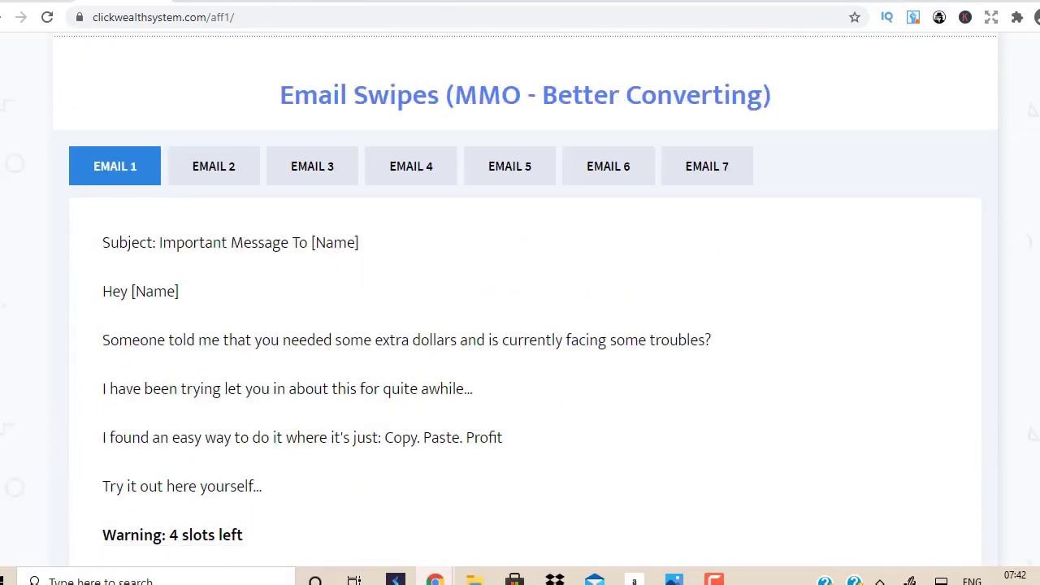
{"action": "scroll", "coordinate": [520, 299], "scroll_direction": "down", "scroll_amount": 1}
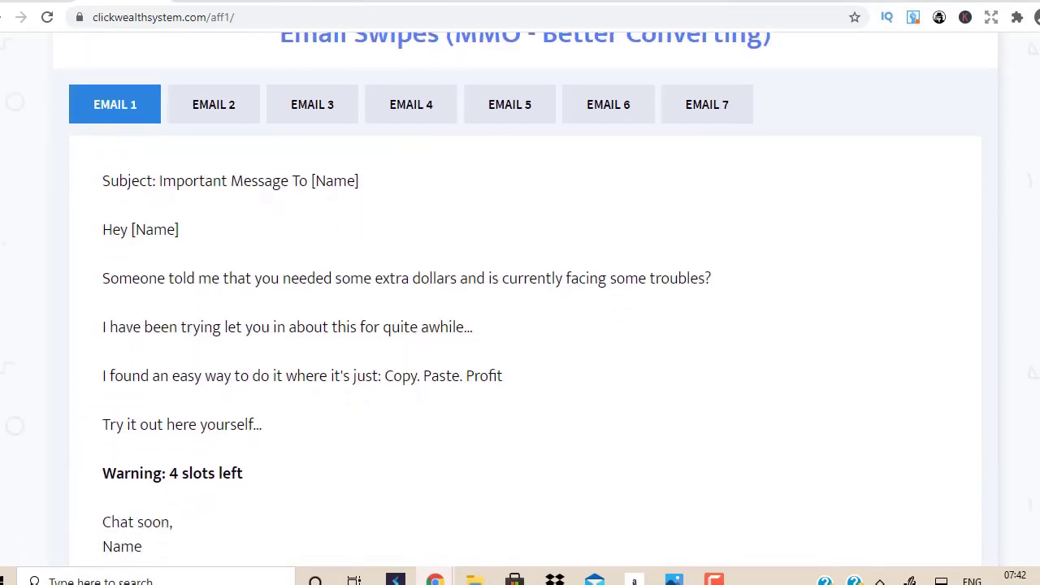
{"action": "scroll", "coordinate": [520, 299], "scroll_direction": "up", "scroll_amount": 1}
{"action": "scroll", "coordinate": [520, 299], "scroll_direction": "down", "scroll_amount": 6}
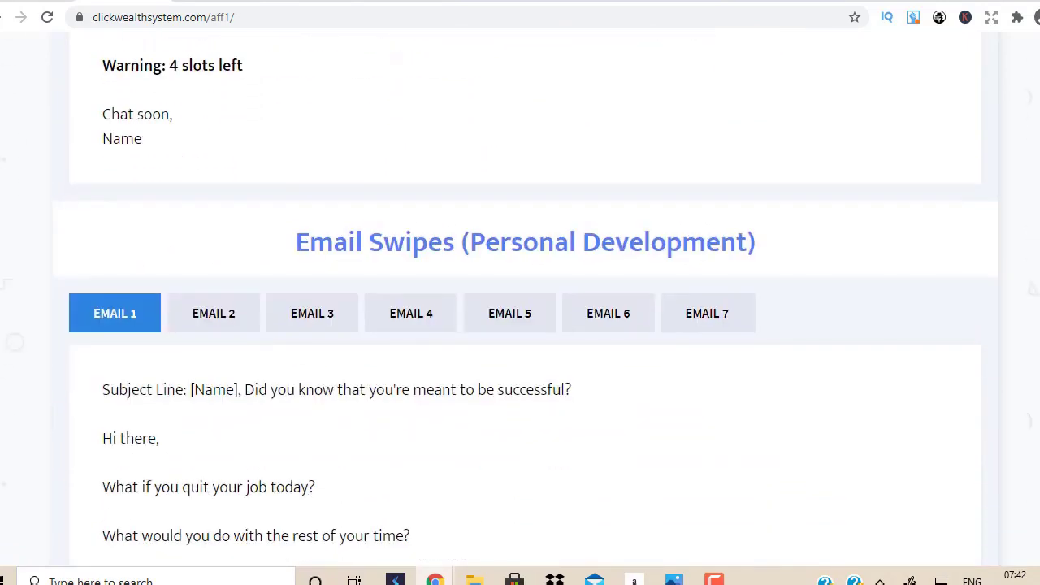
{"action": "scroll", "coordinate": [520, 299], "scroll_direction": "down", "scroll_amount": 4}
{"action": "scroll", "coordinate": [51, 66], "scroll_direction": "up", "scroll_amount": 9}
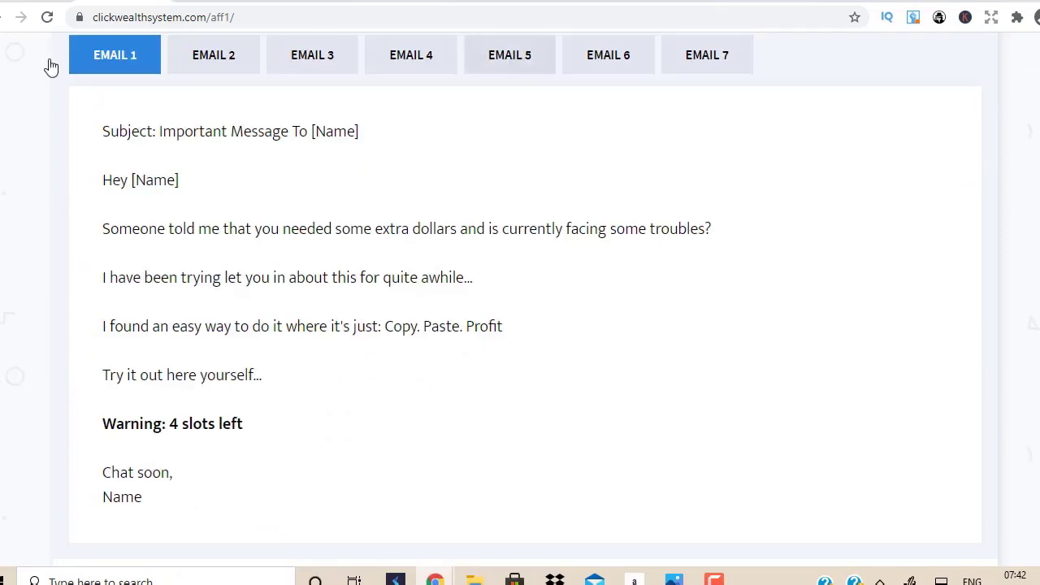
{"action": "key", "text": "ctrl+w"}
{"action": "scroll", "coordinate": [454, 270], "scroll_direction": "up", "scroll_amount": 2}
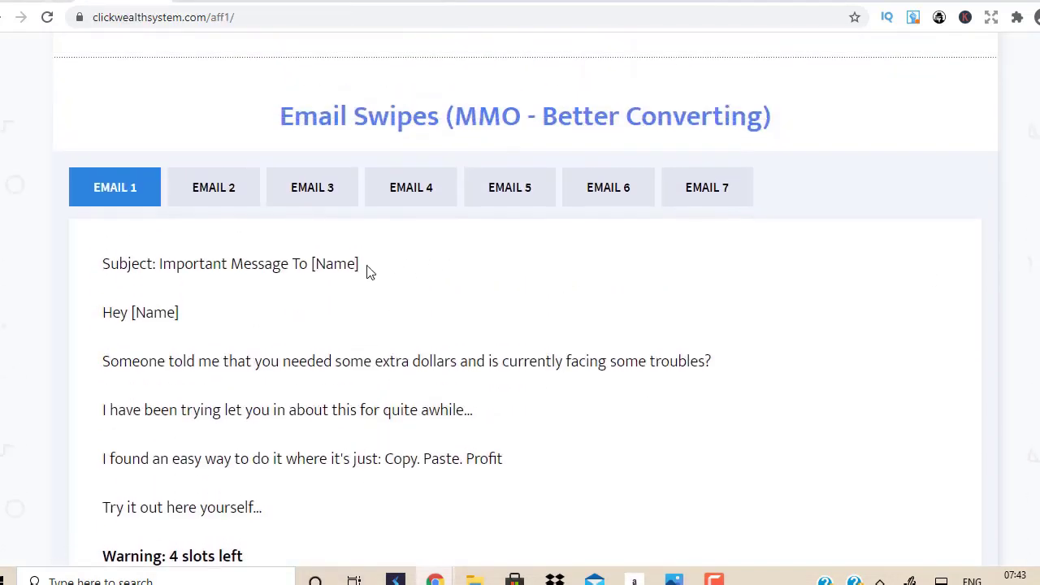
Step: Select the whole MMO Email 1 swipe, from 'Important Message To [Name]' to 'Warning: 4 slots left'
{"action": "left_click_drag", "start_coordinate": [363, 265], "coordinate": [157, 274]}
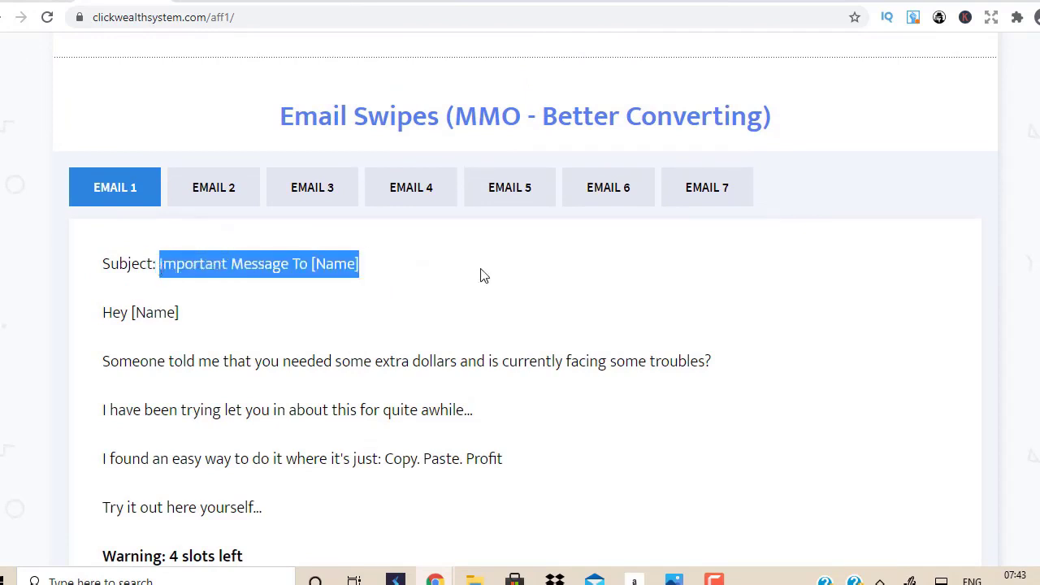
{"action": "left_click", "coordinate": [519, 283]}
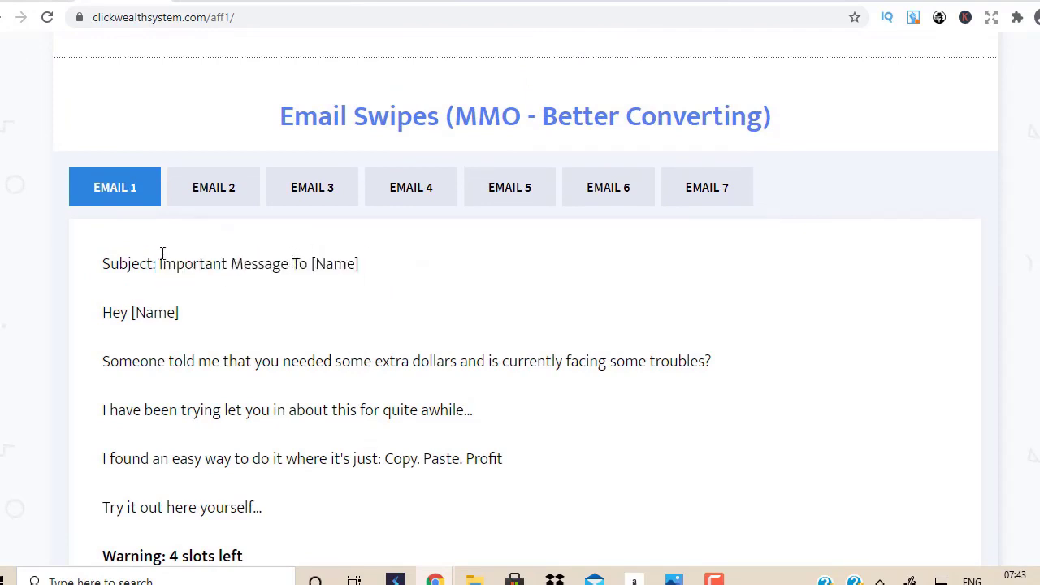
{"action": "left_click_drag", "start_coordinate": [157, 264], "coordinate": [386, 280]}
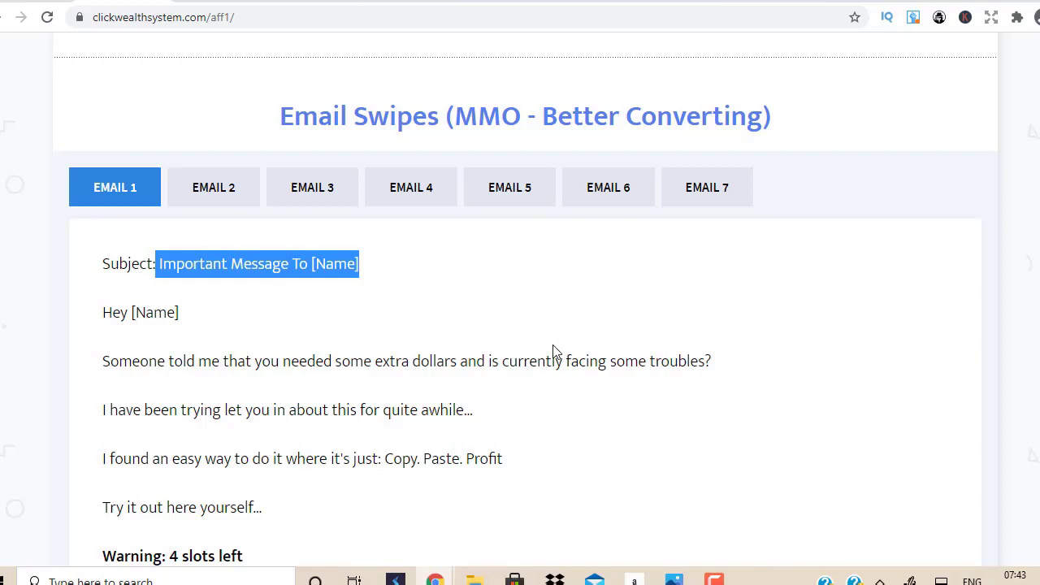
{"action": "left_click", "coordinate": [161, 262]}
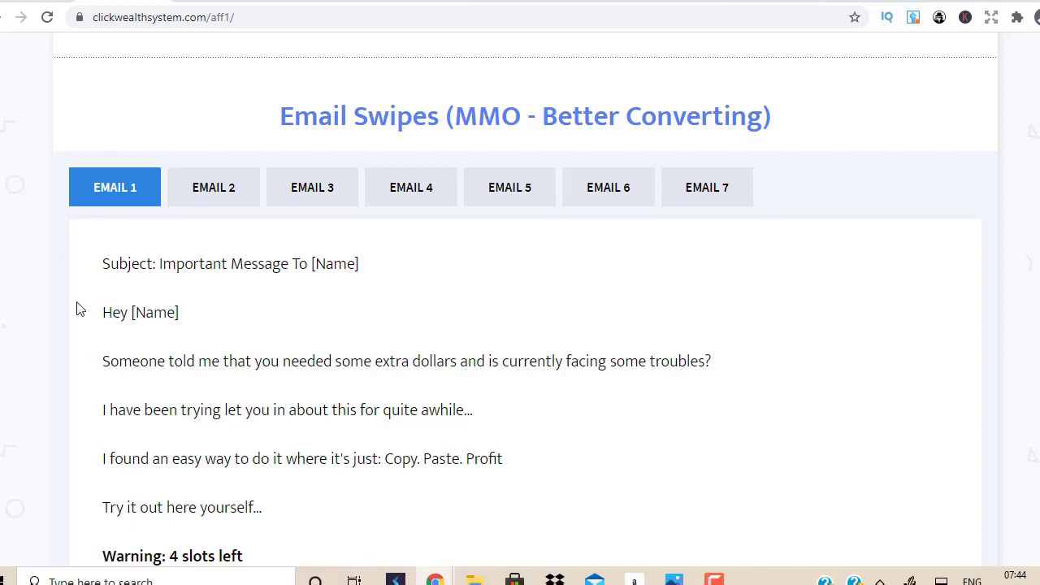
{"action": "left_click_drag", "start_coordinate": [101, 263], "coordinate": [141, 363]}
{"action": "left_click_drag", "start_coordinate": [195, 444], "coordinate": [381, 215]}
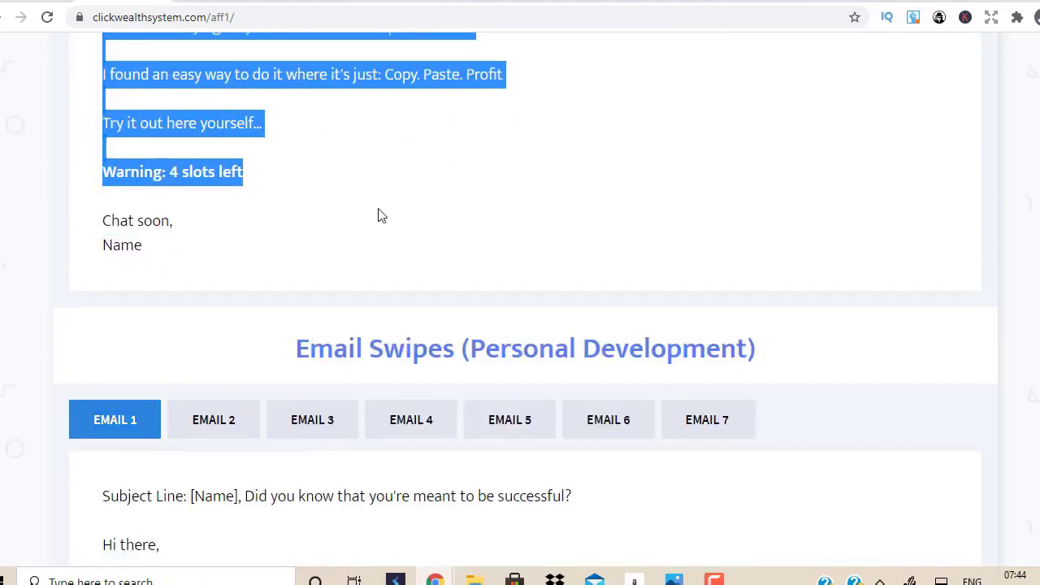
Step: Back in GetResponse, enter 'Clickbank Commission On Steroids' as the email subject
{"action": "key", "text": "ctrl+Tab"}
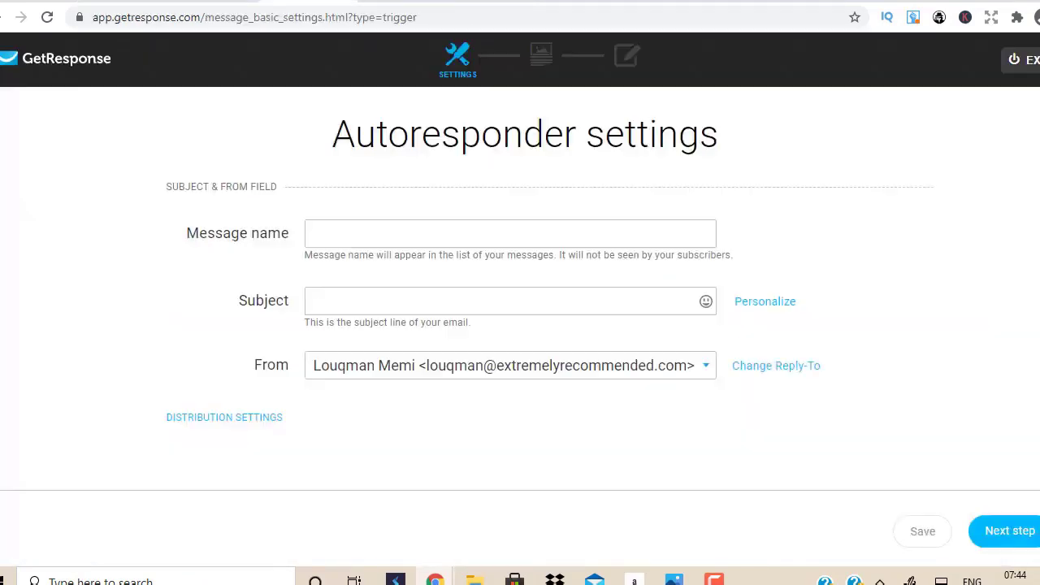
{"action": "left_click", "coordinate": [396, 291]}
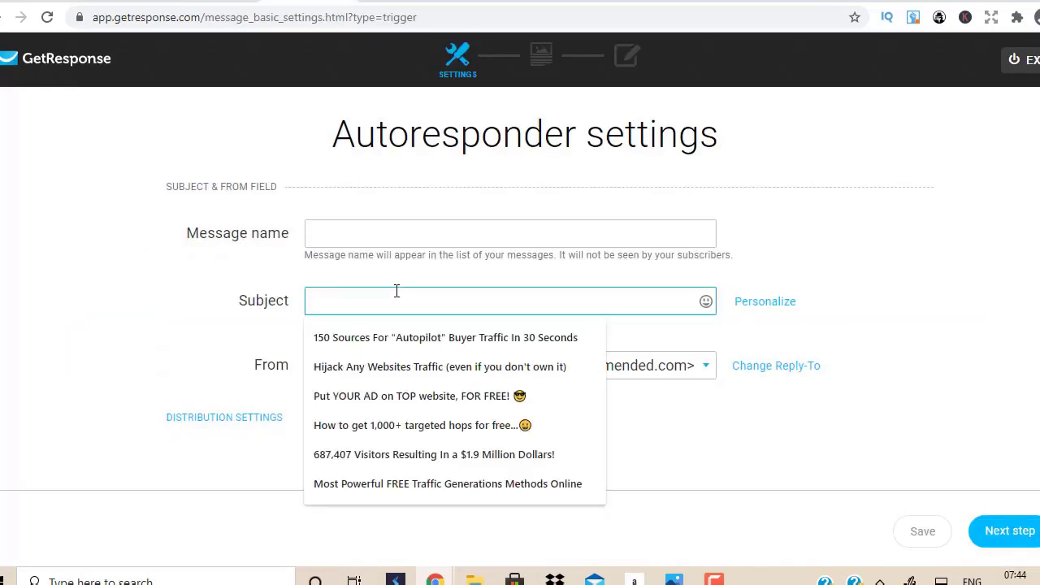
{"action": "type", "text": "Clickban"}
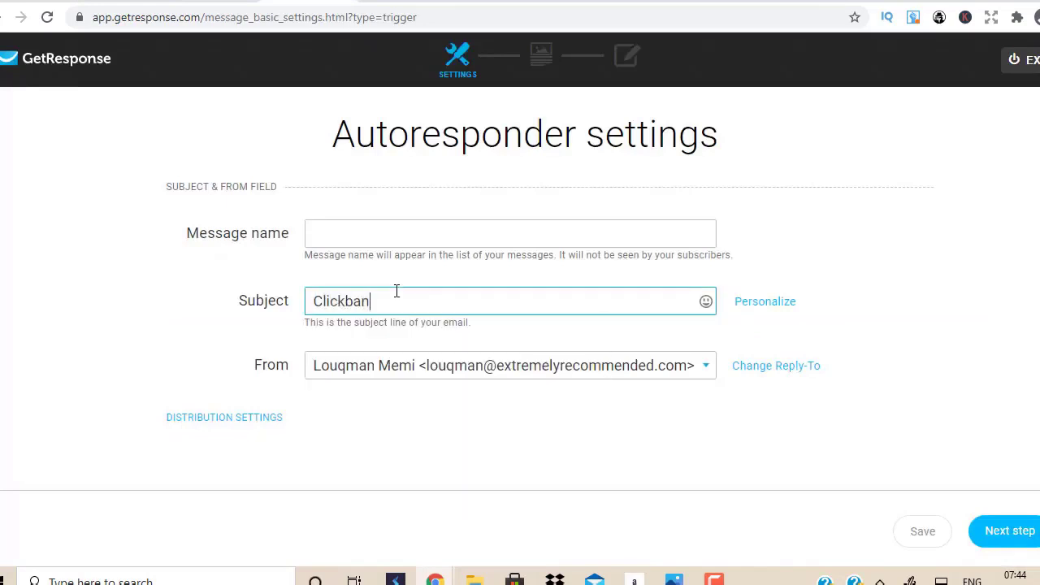
{"action": "type", "text": "k Commiss"}
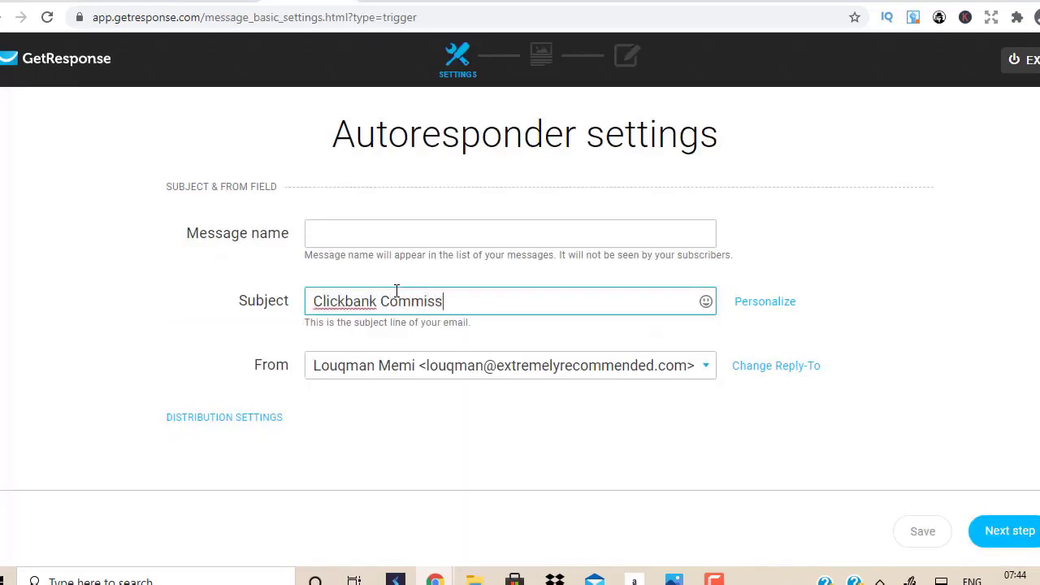
{"action": "type", "text": "ion On Steroids"}
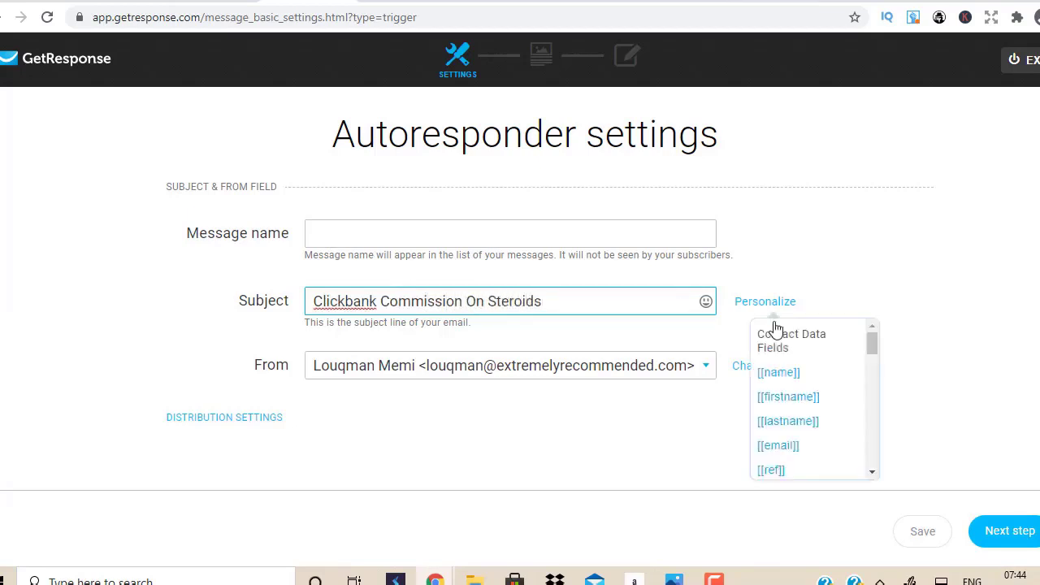
{"action": "left_click", "coordinate": [999, 361]}
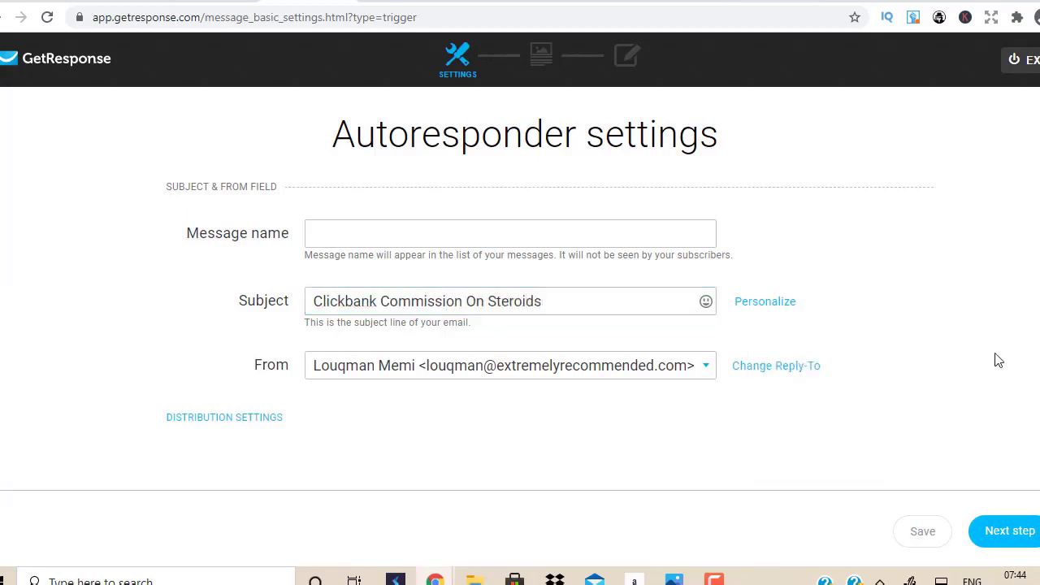
Step: Advance past the message settings and start the email from the Blank template under Start from scratch
{"action": "left_click", "coordinate": [1001, 532]}
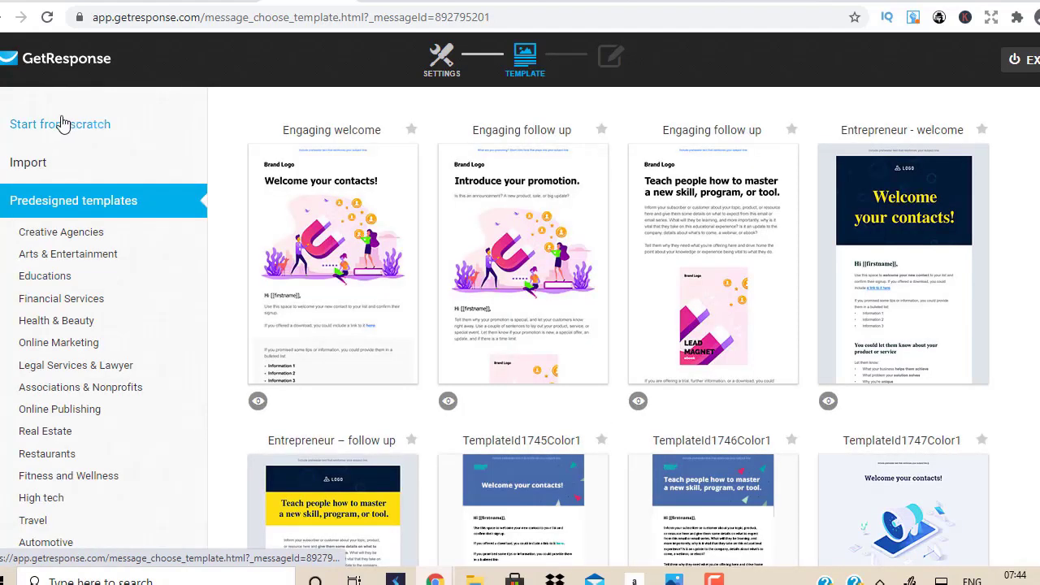
{"action": "left_click", "coordinate": [72, 124]}
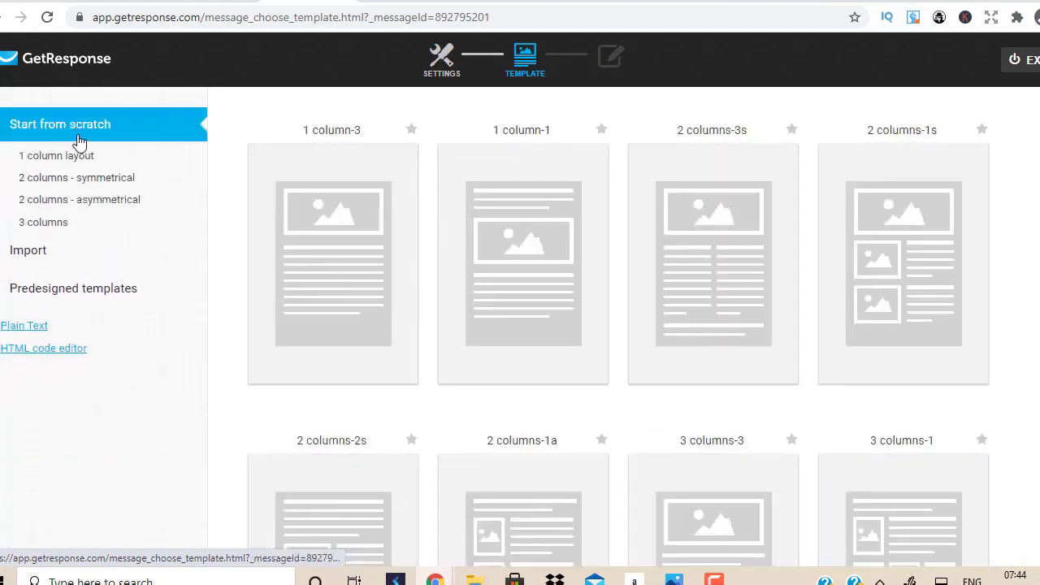
{"action": "scroll", "coordinate": [569, 227], "scroll_direction": "down", "scroll_amount": 7}
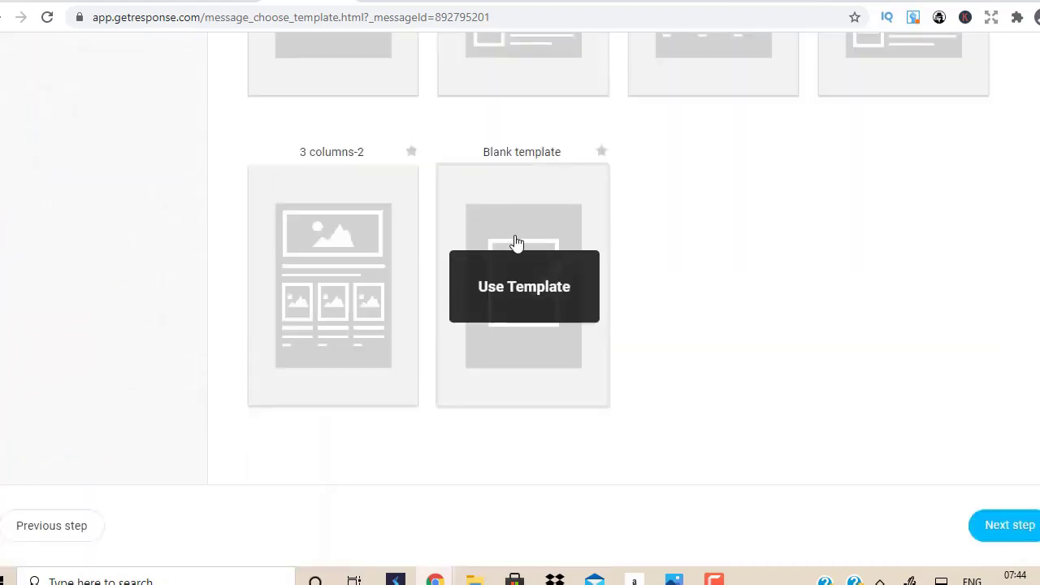
{"action": "left_click", "coordinate": [526, 278]}
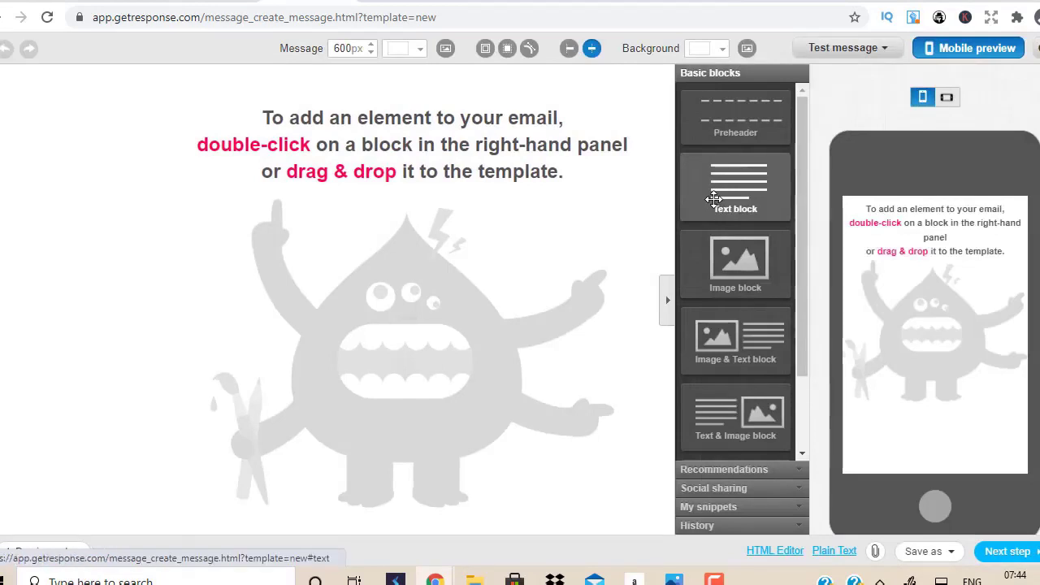
Step: Add a text block at the top of the email and clear its placeholder heading and paragraph
{"action": "key", "text": "ctrl+Tab"}
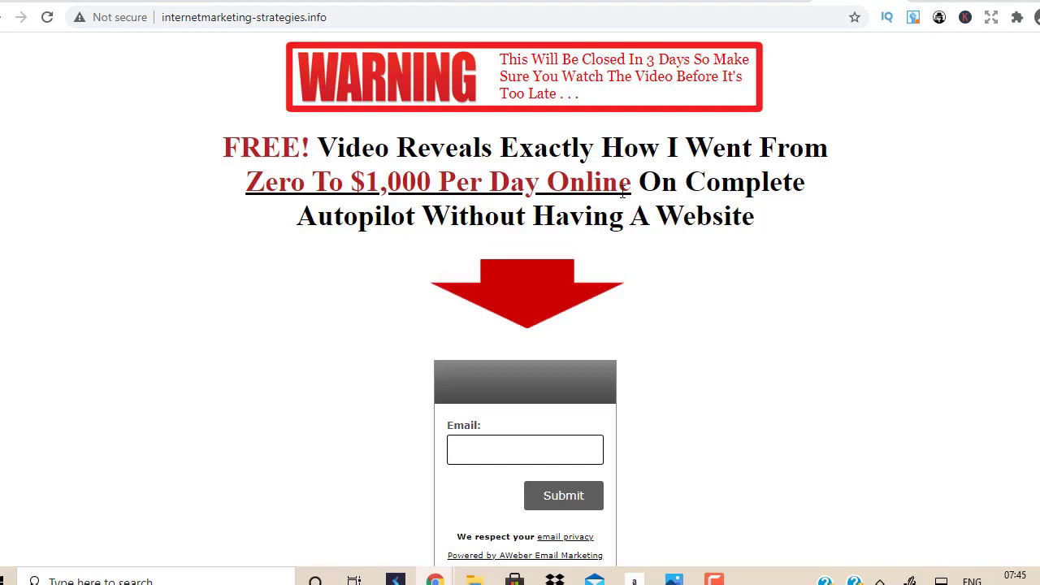
{"action": "key", "text": "ctrl+Tab"}
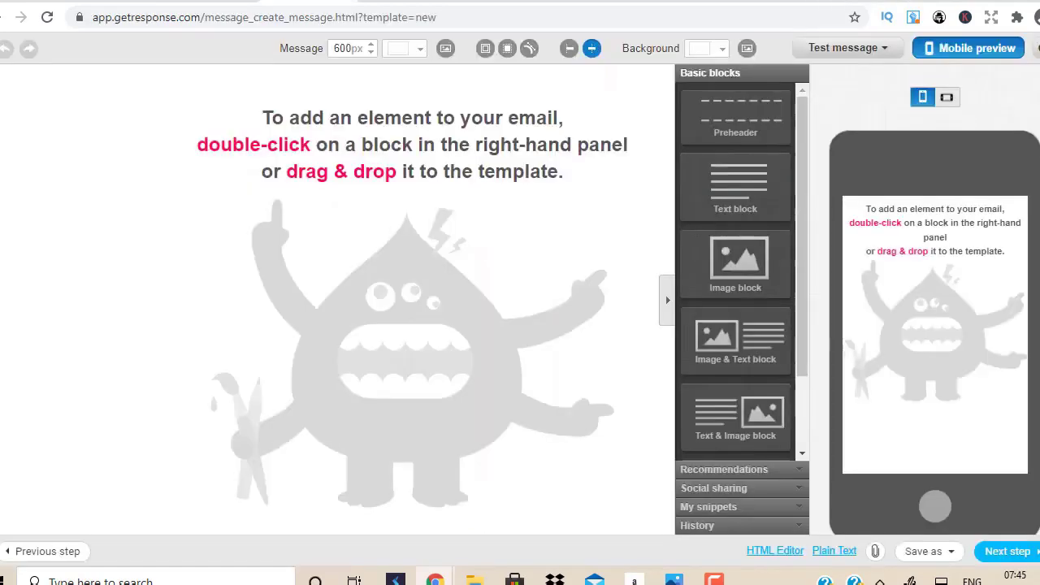
{"action": "left_click_drag", "start_coordinate": [735, 185], "coordinate": [284, 139]}
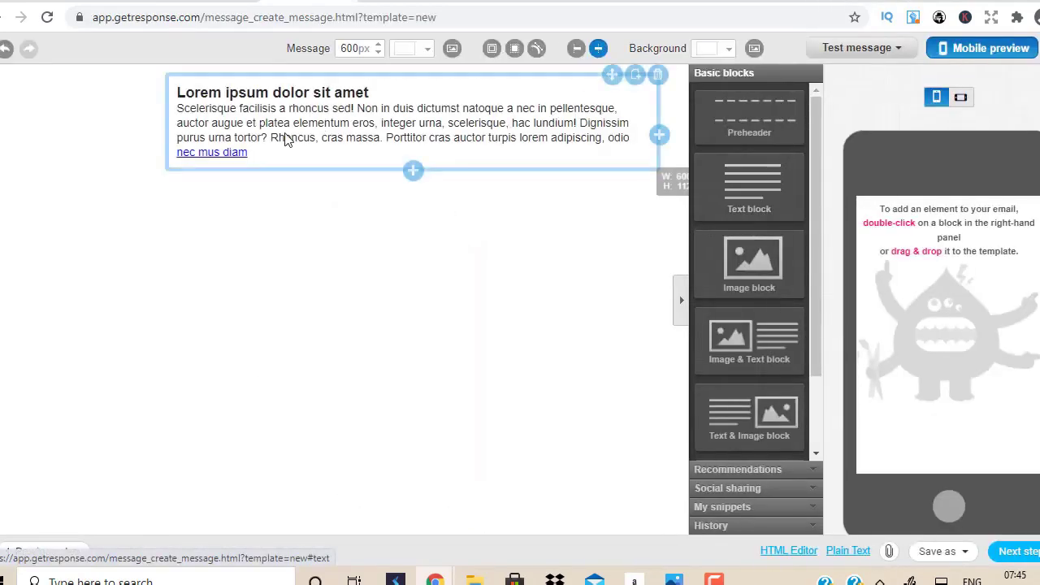
{"action": "left_click", "coordinate": [285, 138]}
{"action": "triple_click", "coordinate": [177, 93]}
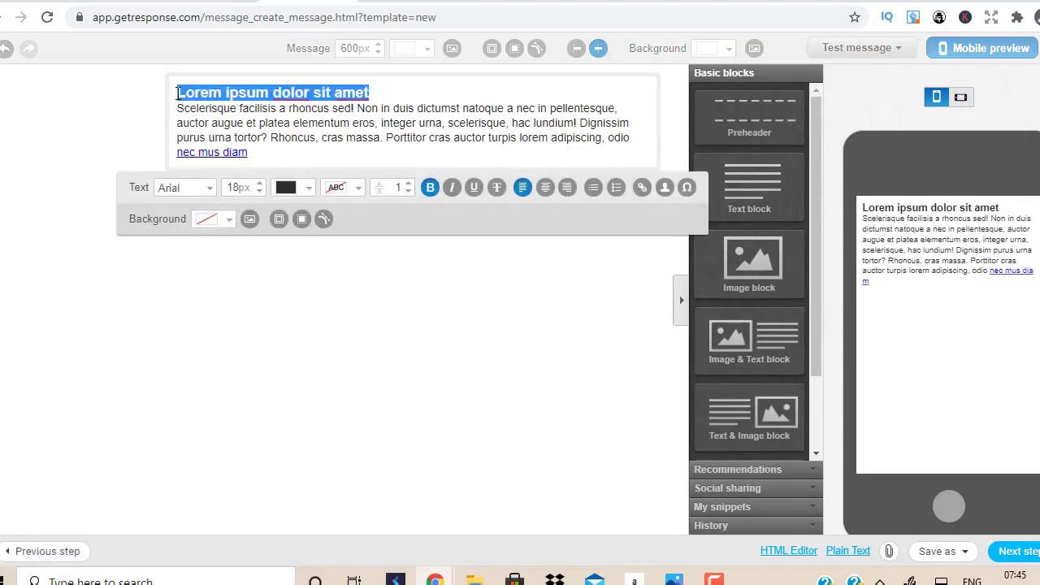
{"action": "key", "text": "BackSpace"}
{"action": "left_click_drag", "start_coordinate": [267, 156], "coordinate": [176, 99]}
{"action": "key", "text": "BackSpace"}
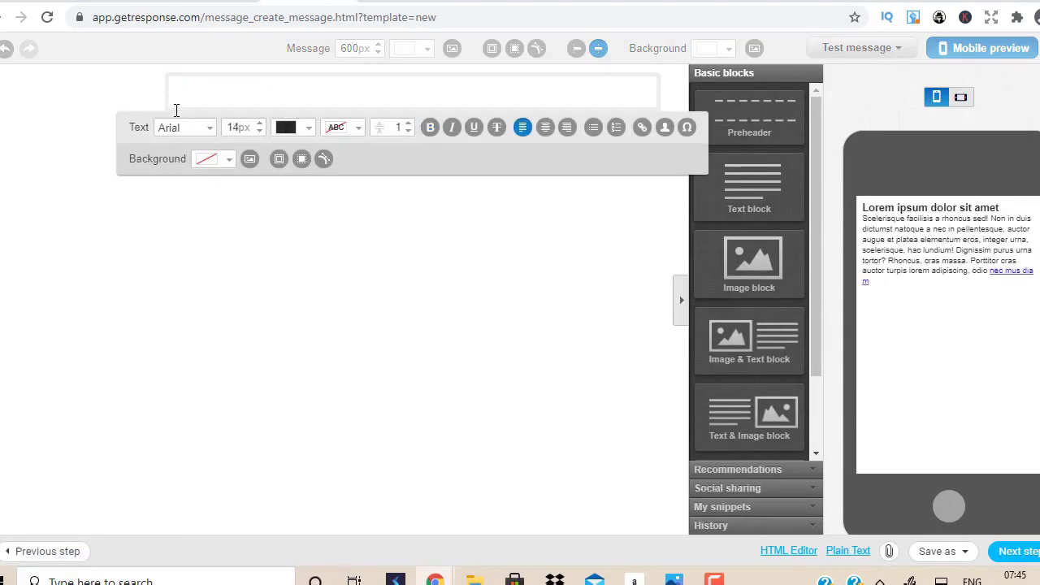
Step: Write the opening 'Are you ready to crush it with clickbank?' and the $1000-a-day-from-home pitch
{"action": "type", "text": "Are you ready to crush "}
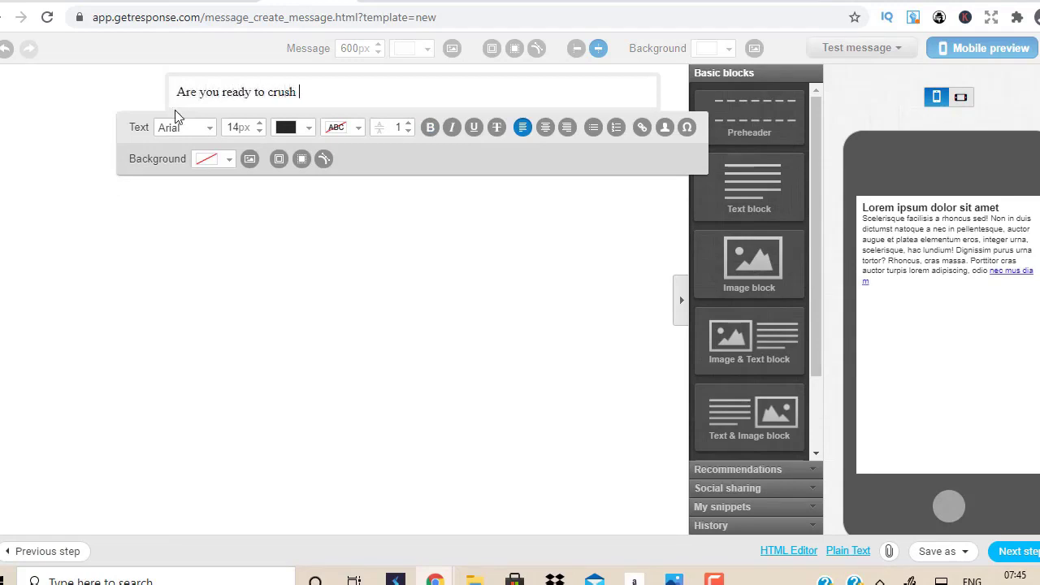
{"action": "type", "text": "it with clickbank?"}
{"action": "key", "text": "Return"}
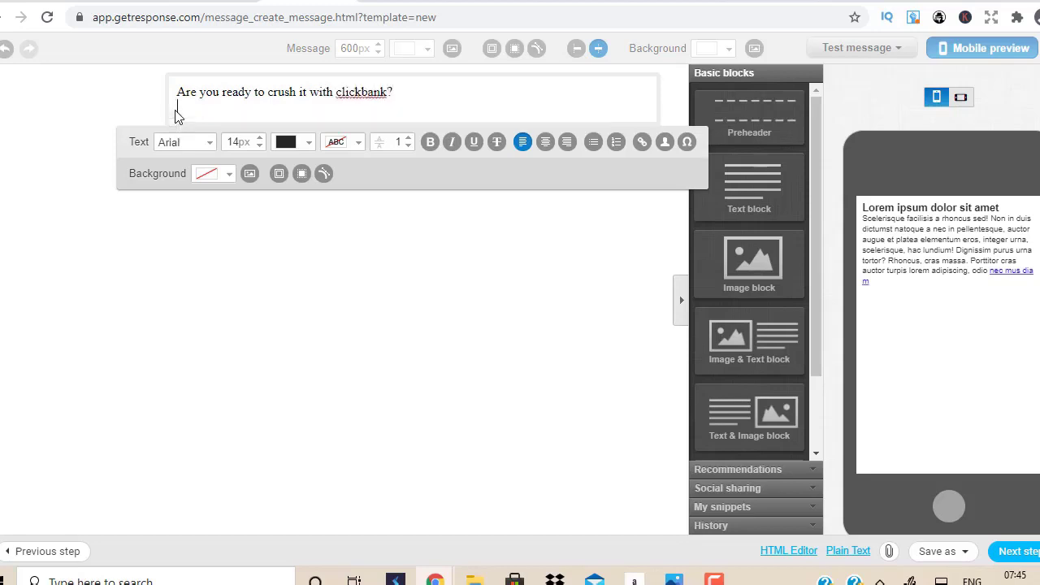
{"action": "key", "text": "Return"}
{"action": "type", "text": "Let"}
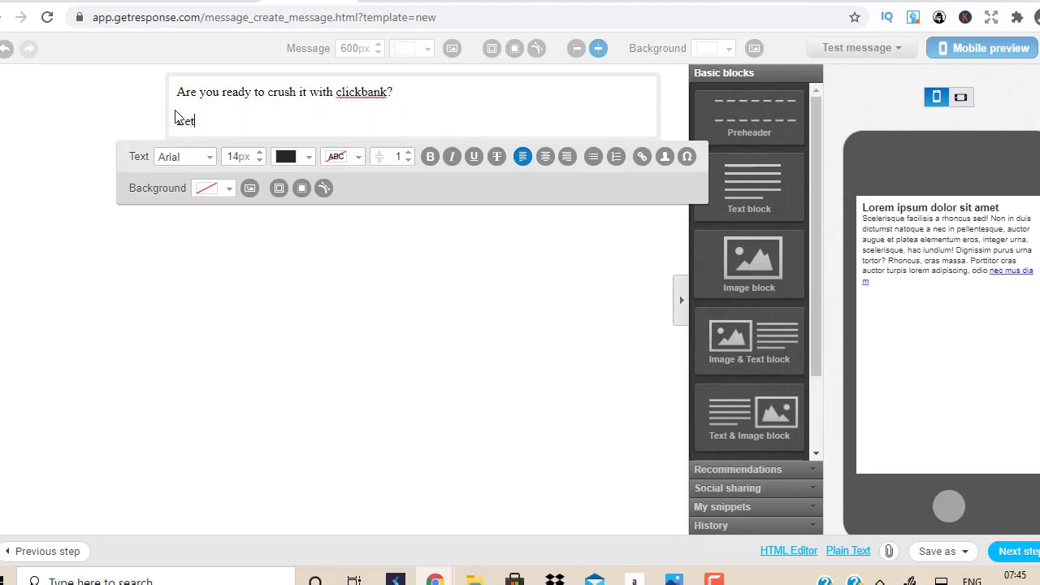
{"action": "type", "text": " me show you how to make"}
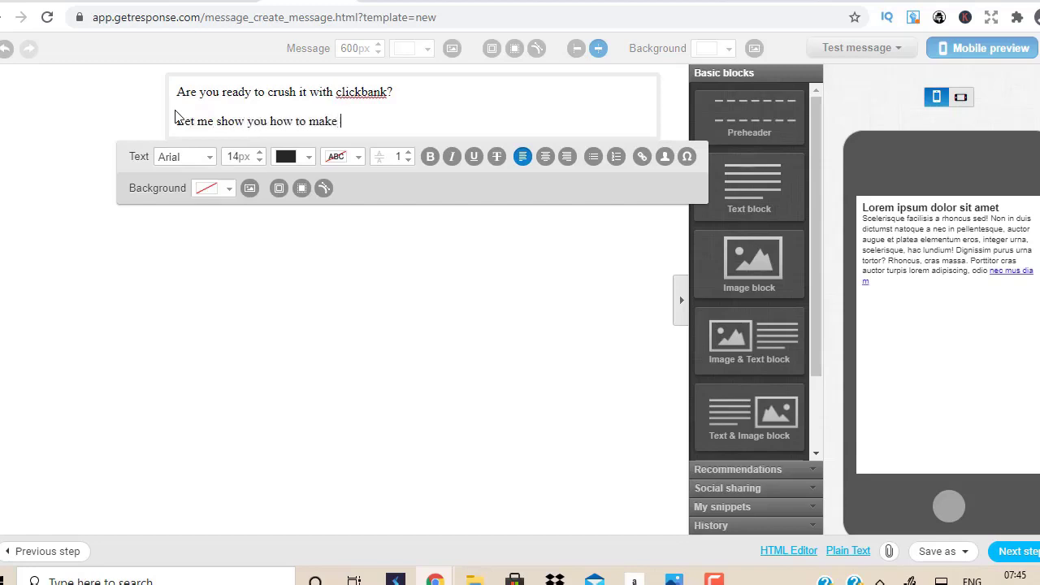
{"action": "type", "text": " $1000 a day from home"}
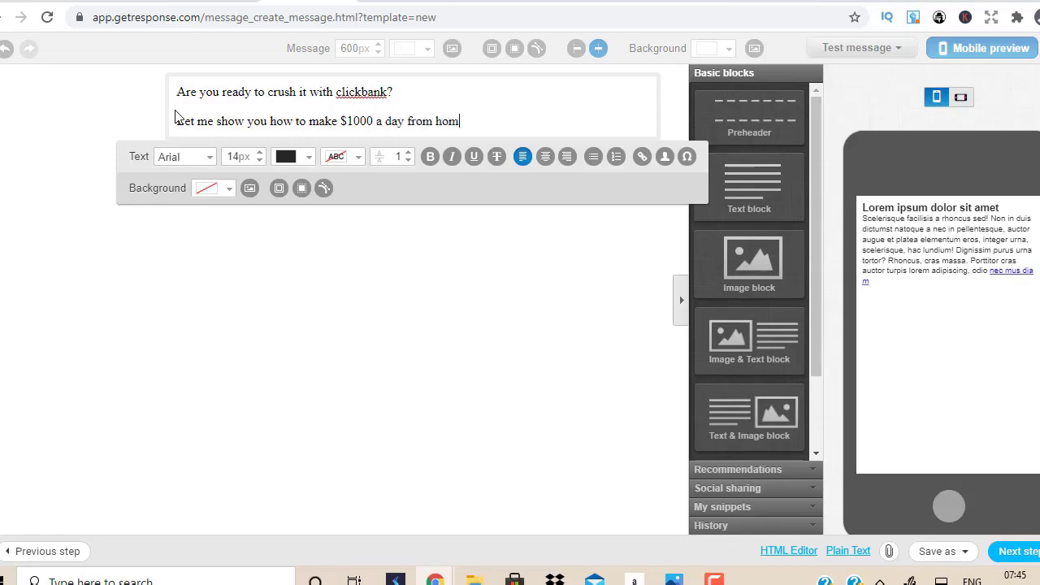
{"action": "key", "text": "Return"}
{"action": "type", "text": "w"}
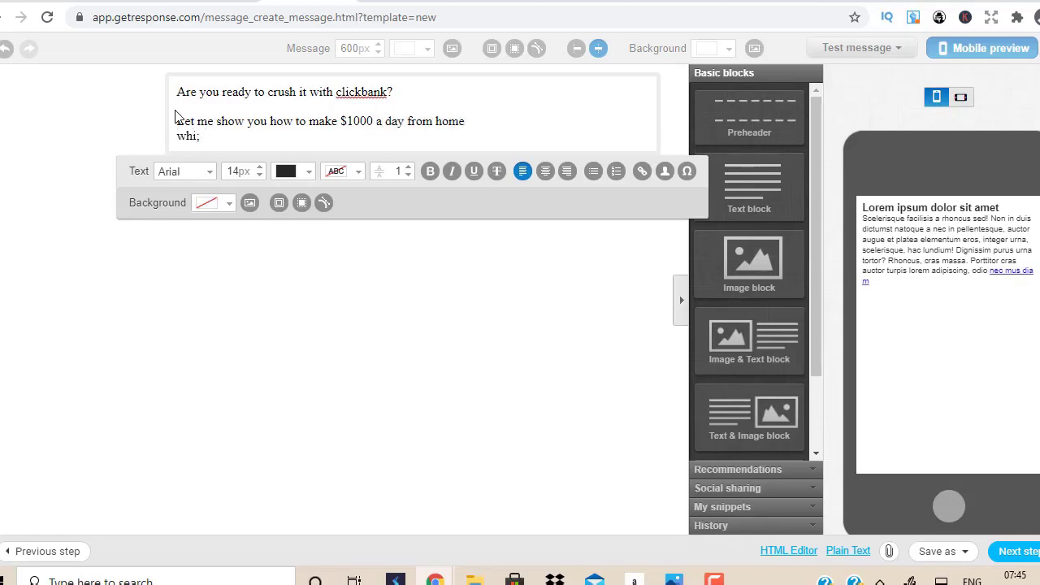
{"action": "type", "text": "hile spending quality ti"}
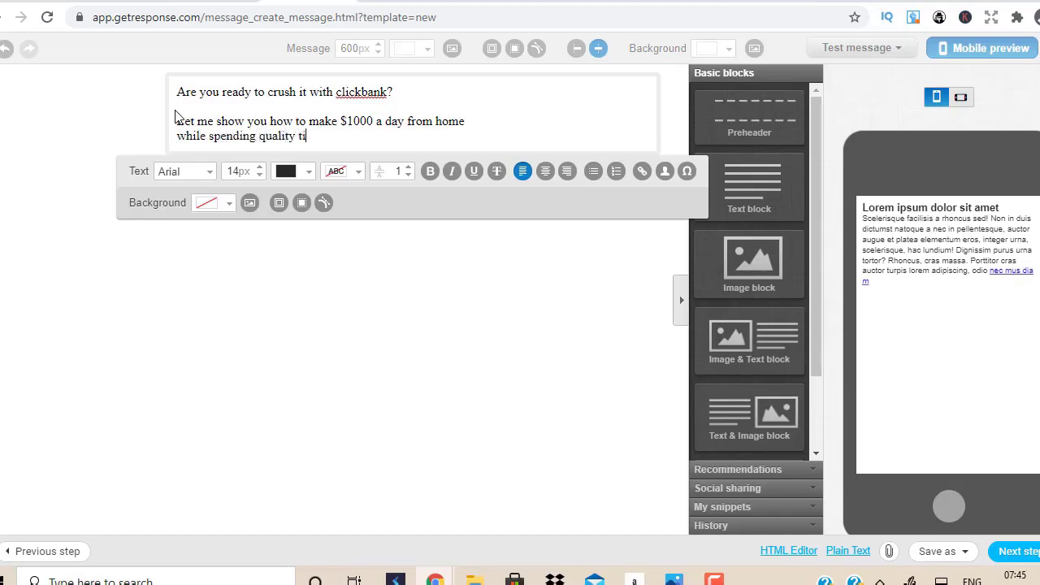
{"action": "type", "text": "me with your families"}
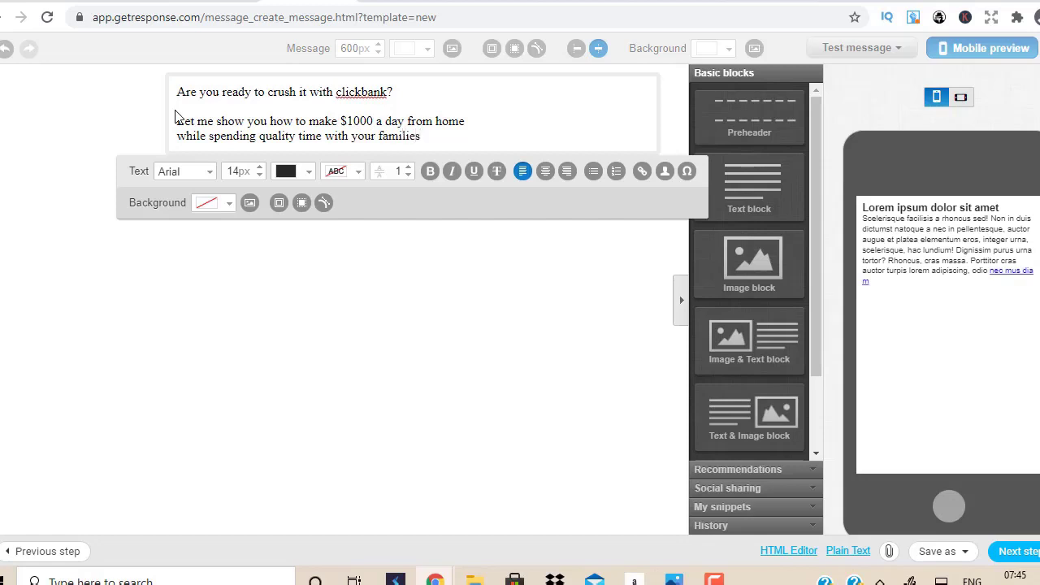
{"action": "type", "text": "..."}
Step: Add the '=> Click here to get started' line and a 'Talk Soon' sign-off with the sender's name
{"action": "key", "text": "Return"}
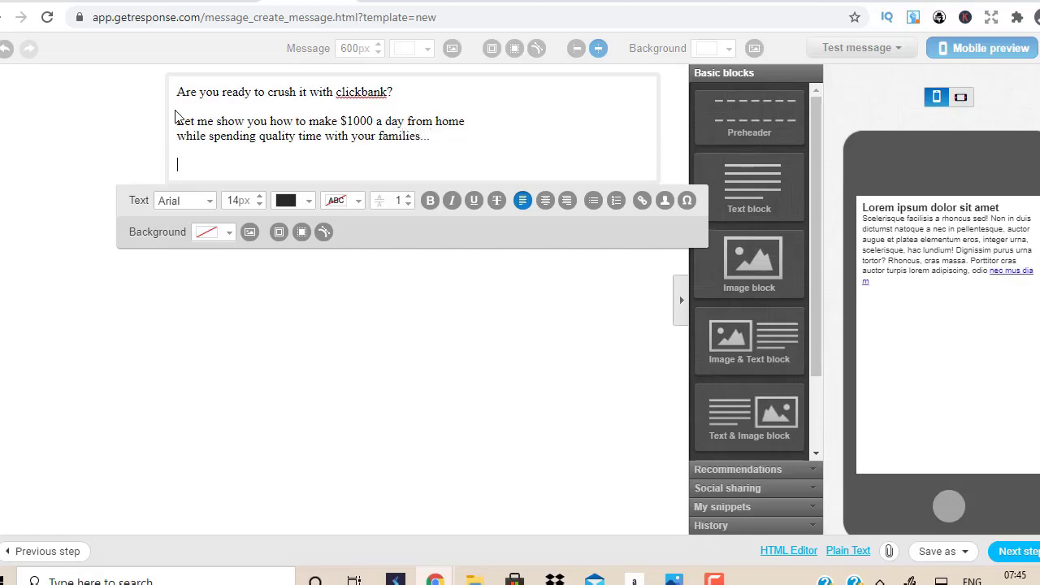
{"action": "type", "text": "=> Click here to ge"}
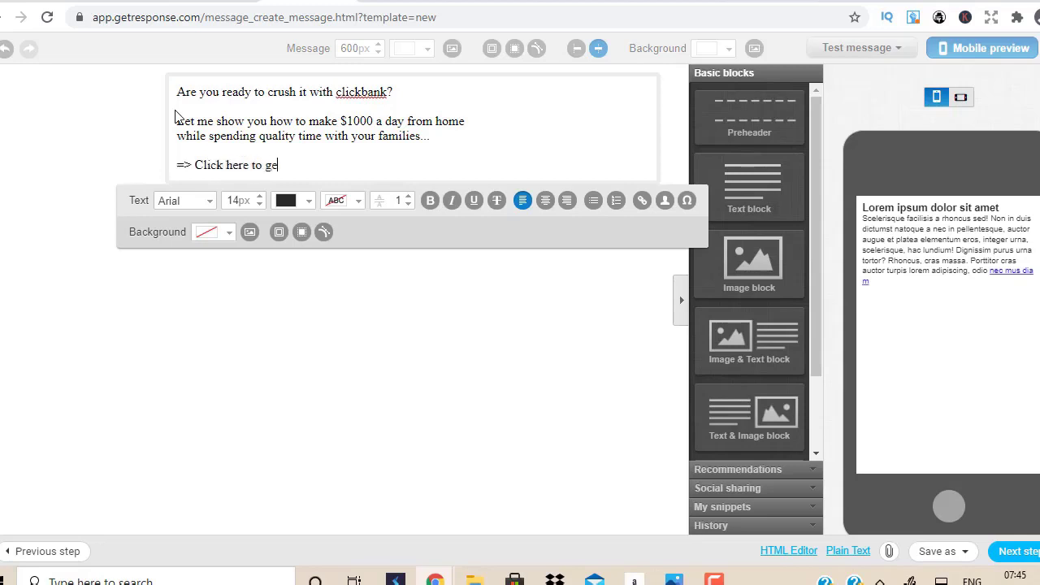
{"action": "type", "text": "t started"}
{"action": "key", "text": "Return"}
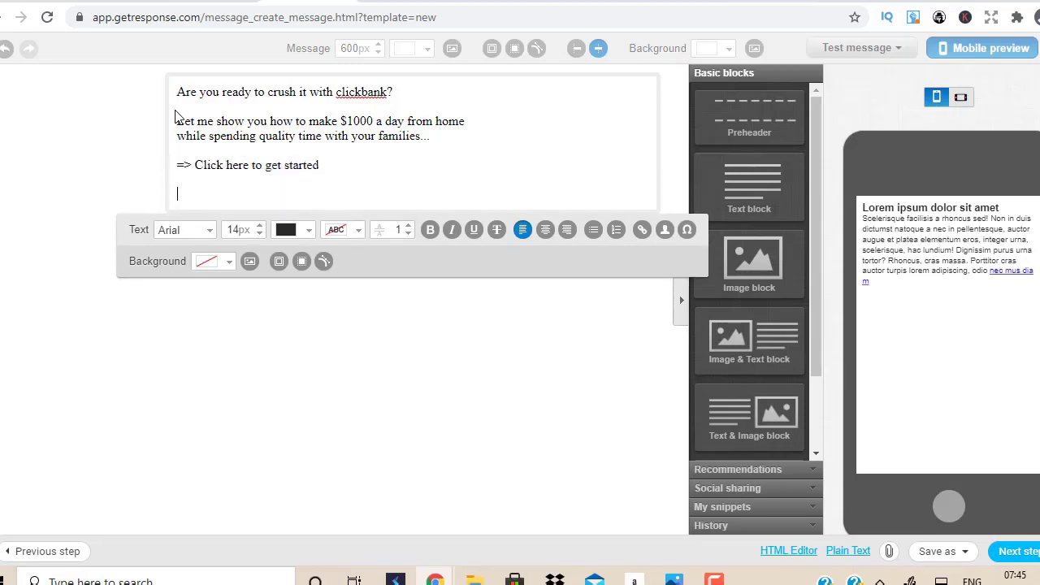
{"action": "type", "text": "Talk Soon"}
{"action": "key", "text": "Return"}
{"action": "type", "text": "Louqman"}
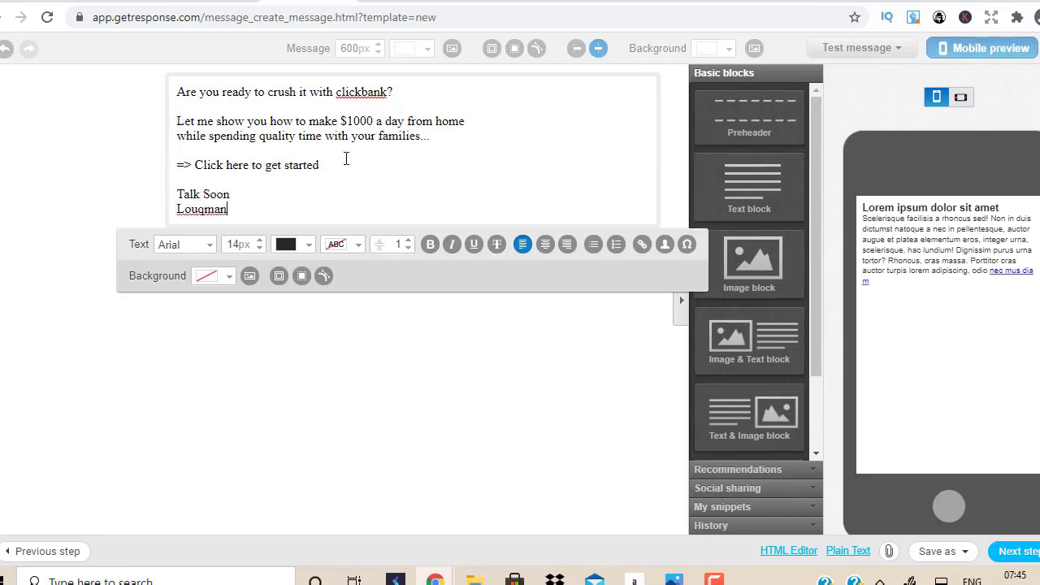
Step: Generate a Click Wealth System HopLink with tracking ID emailday1 and copy it
{"action": "key", "text": "ctrl+Tab"}
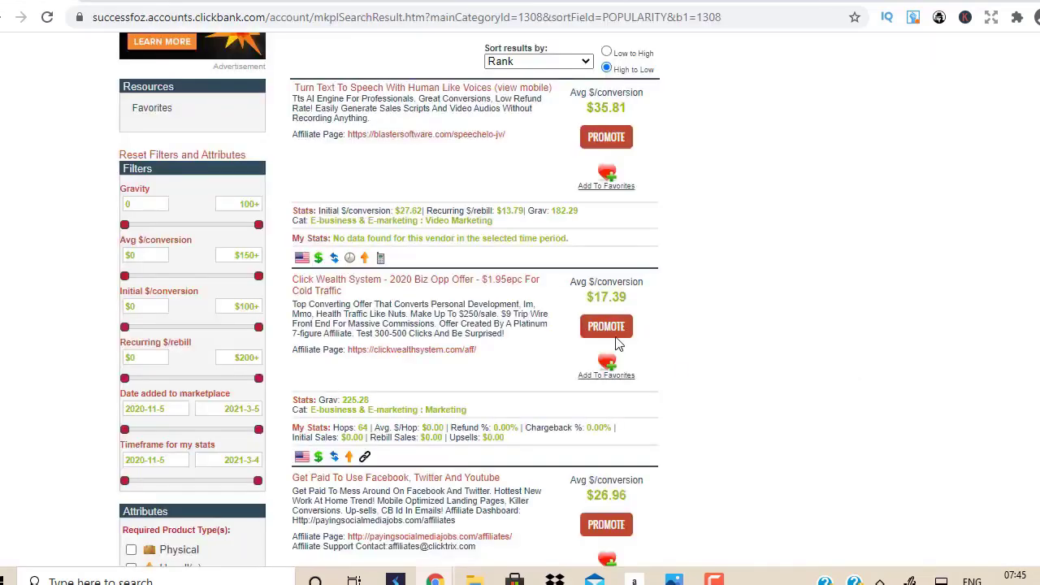
{"action": "left_click", "coordinate": [606, 329]}
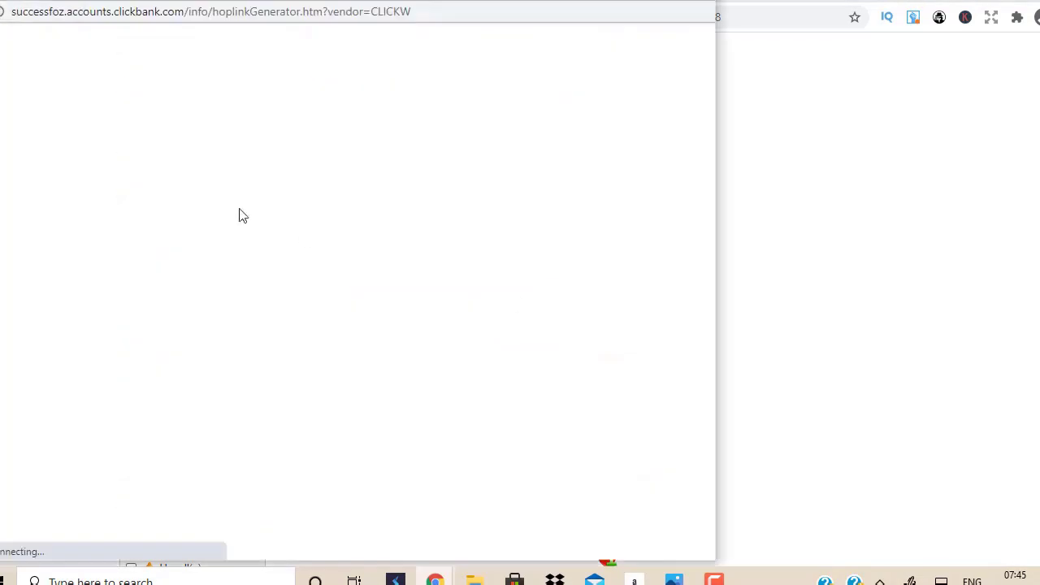
{"action": "left_click", "coordinate": [238, 162]}
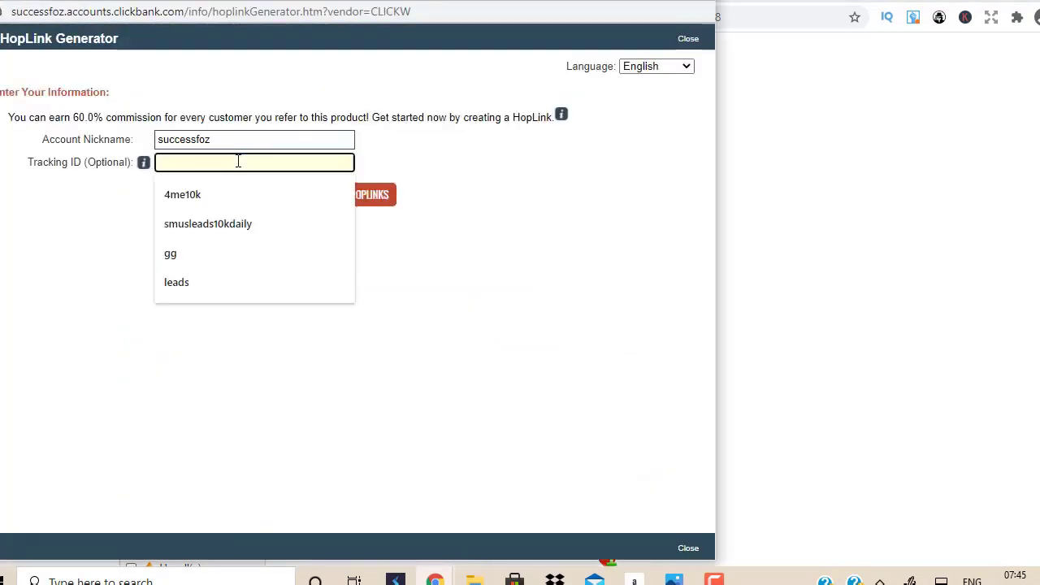
{"action": "type", "text": "email"}
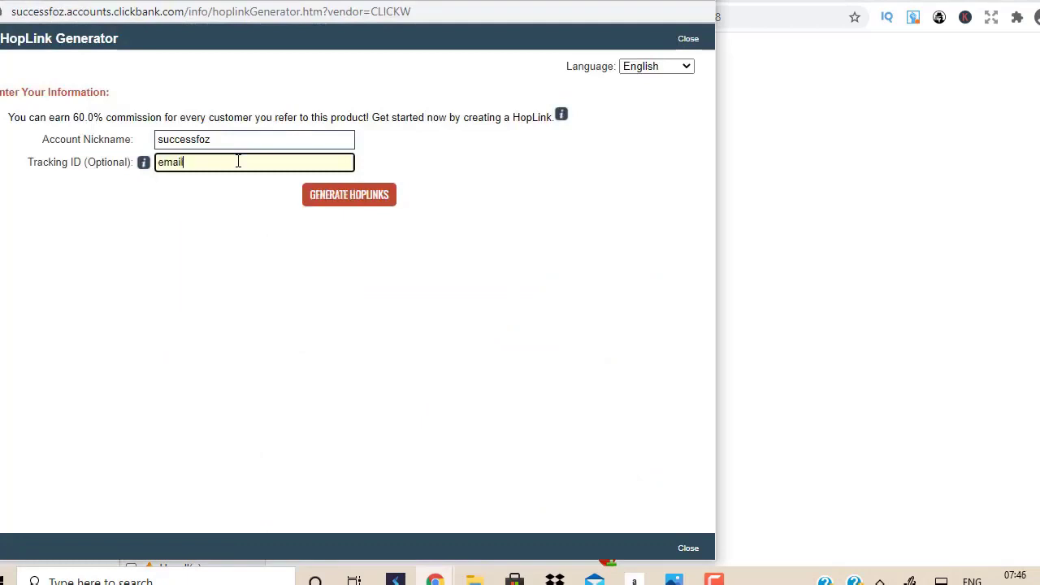
{"action": "type", "text": "day1"}
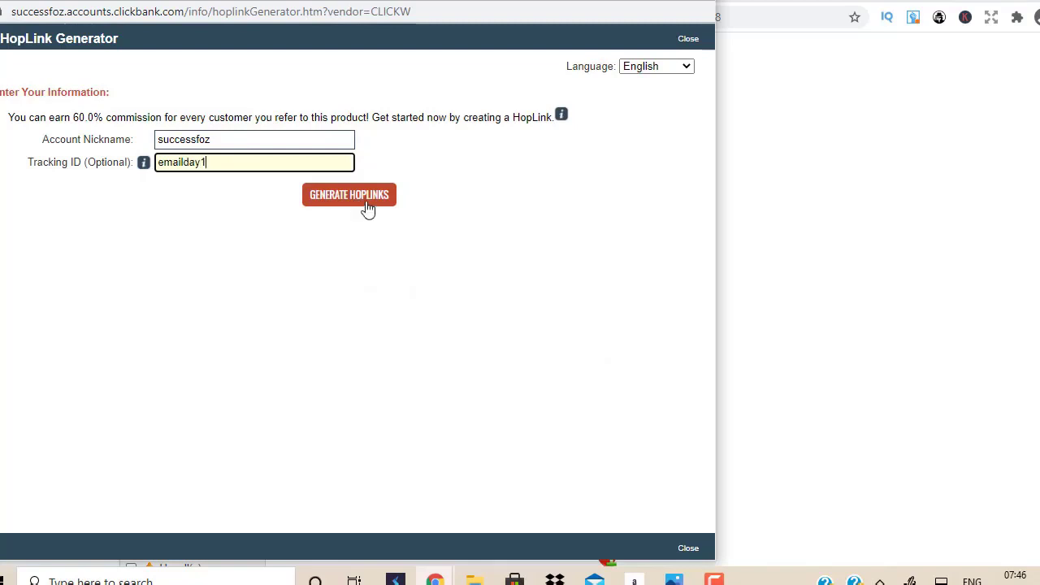
{"action": "left_click", "coordinate": [364, 203]}
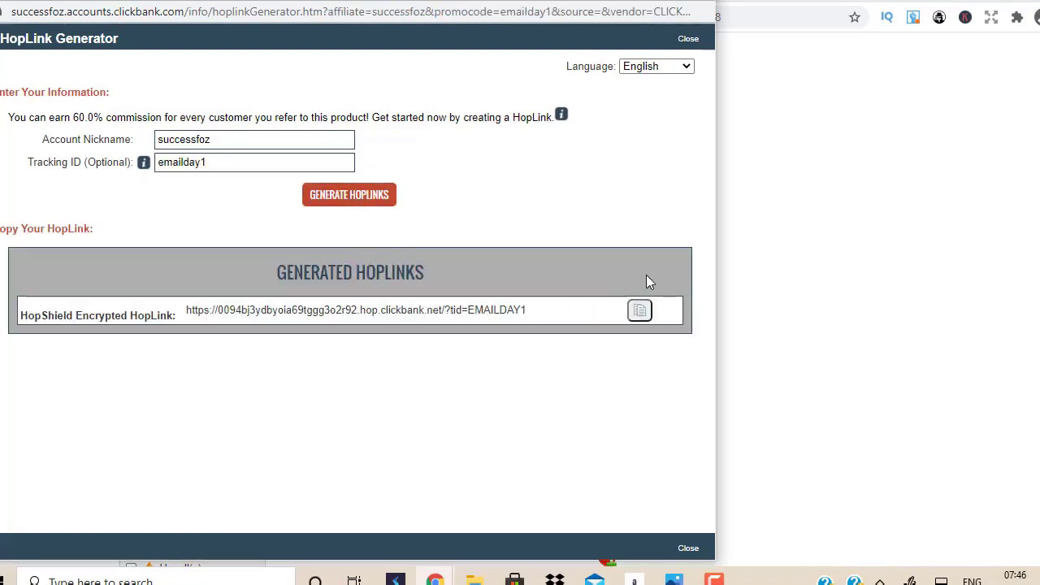
{"action": "left_click", "coordinate": [640, 310]}
{"action": "left_click", "coordinate": [702, 5]}
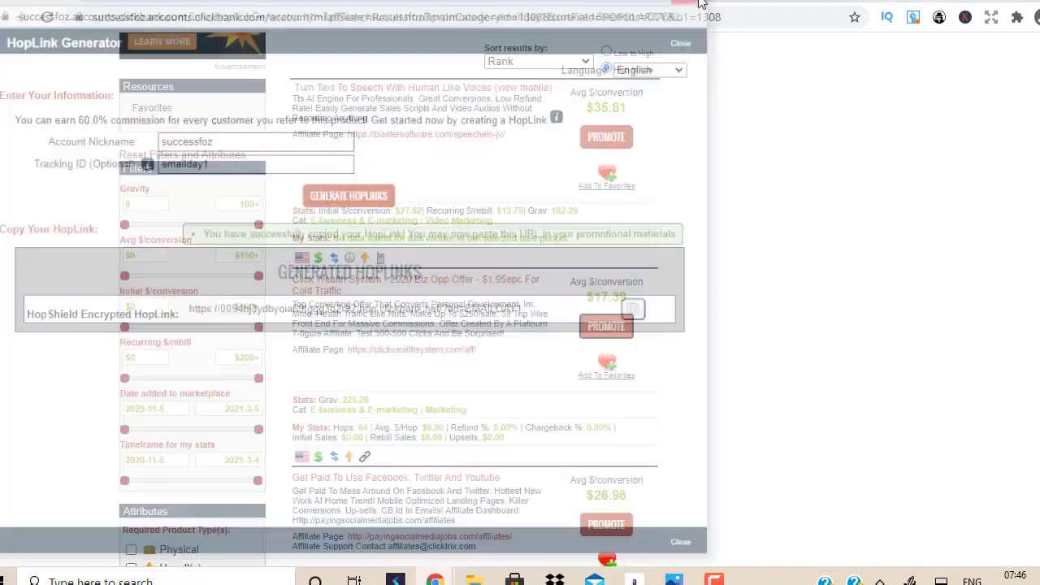
Step: Link the 'Click here to get started' text to the copied HopLink
{"action": "key", "text": "alt+Tab"}
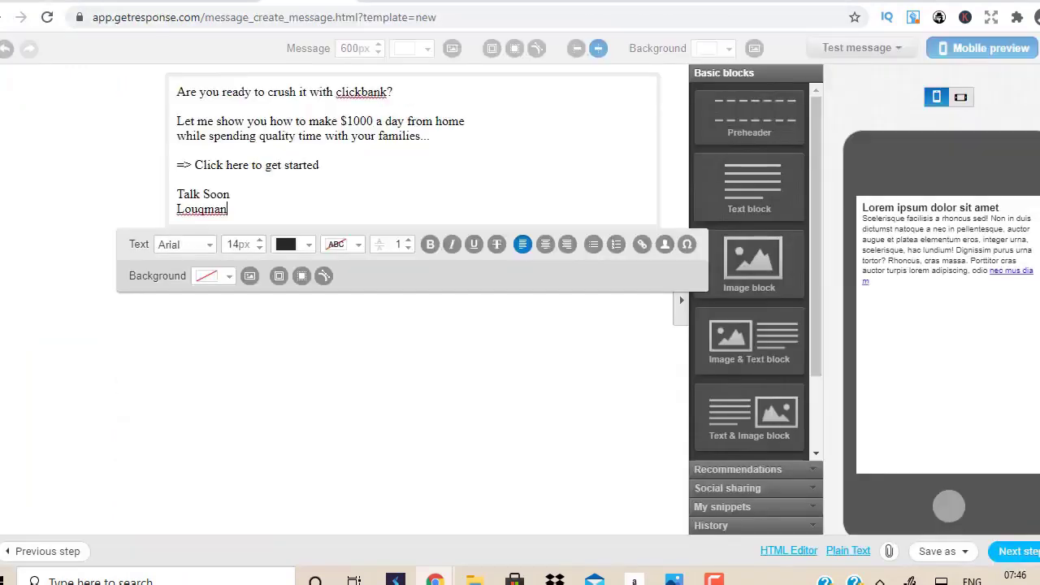
{"action": "left_click_drag", "start_coordinate": [319, 165], "coordinate": [195, 165]}
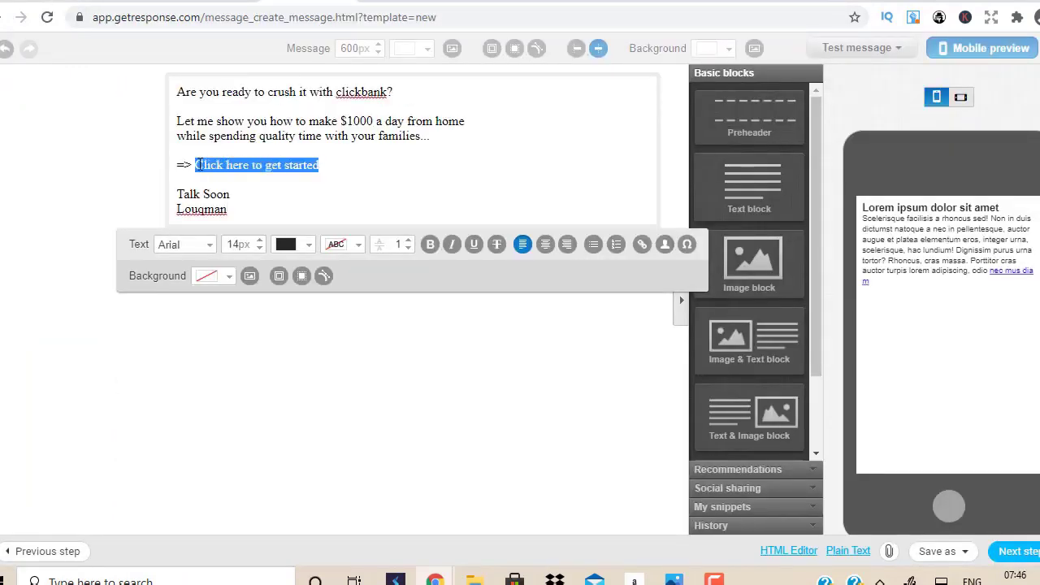
{"action": "left_click", "coordinate": [641, 246]}
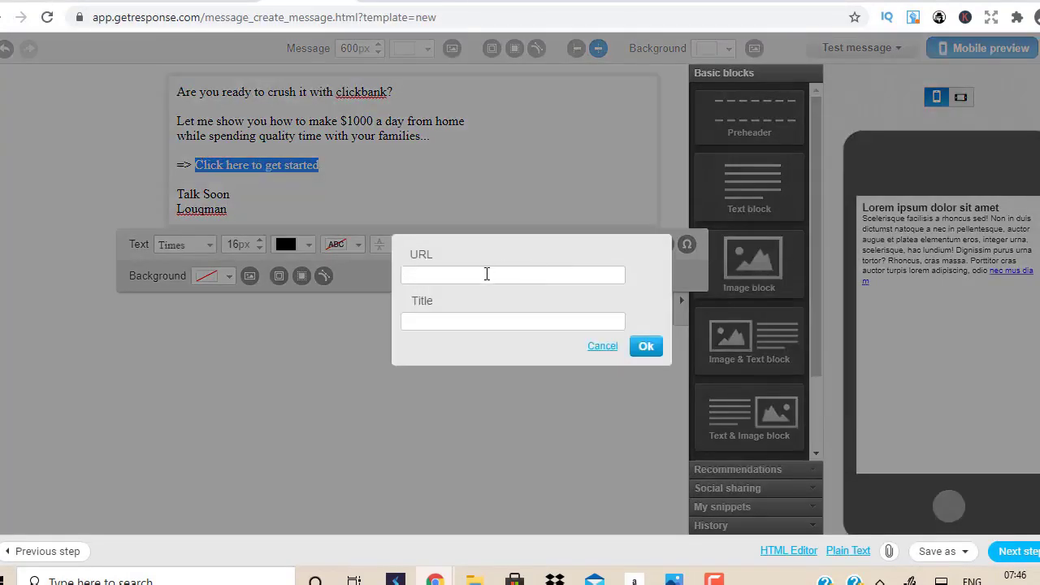
{"action": "left_click", "coordinate": [485, 274]}
{"action": "key", "text": "ctrl+v"}
{"action": "left_click", "coordinate": [646, 346]}
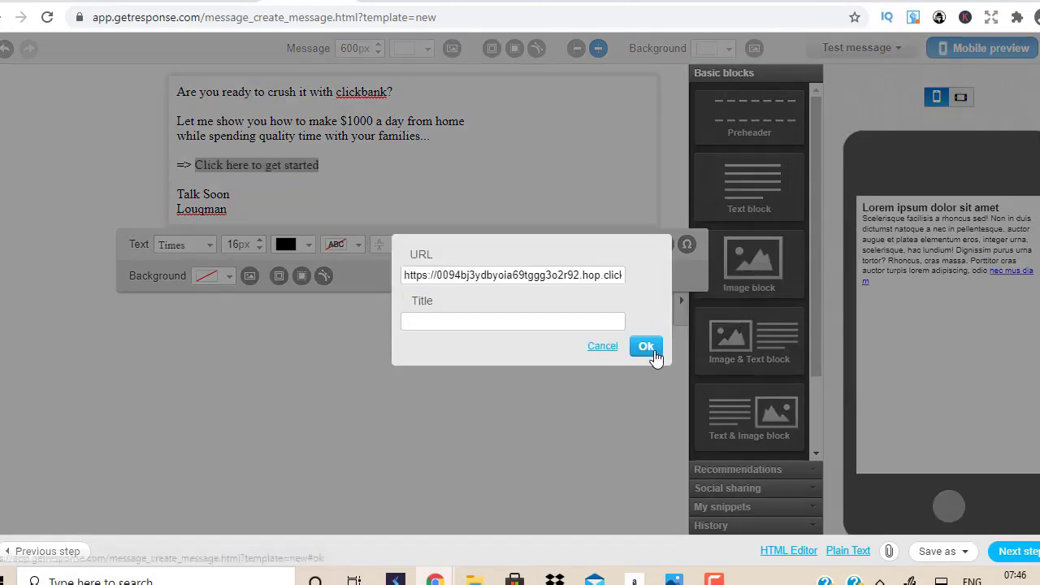
Step: Make the linked call-to-action bold and raise its font size to 22px
{"action": "left_click", "coordinate": [430, 243]}
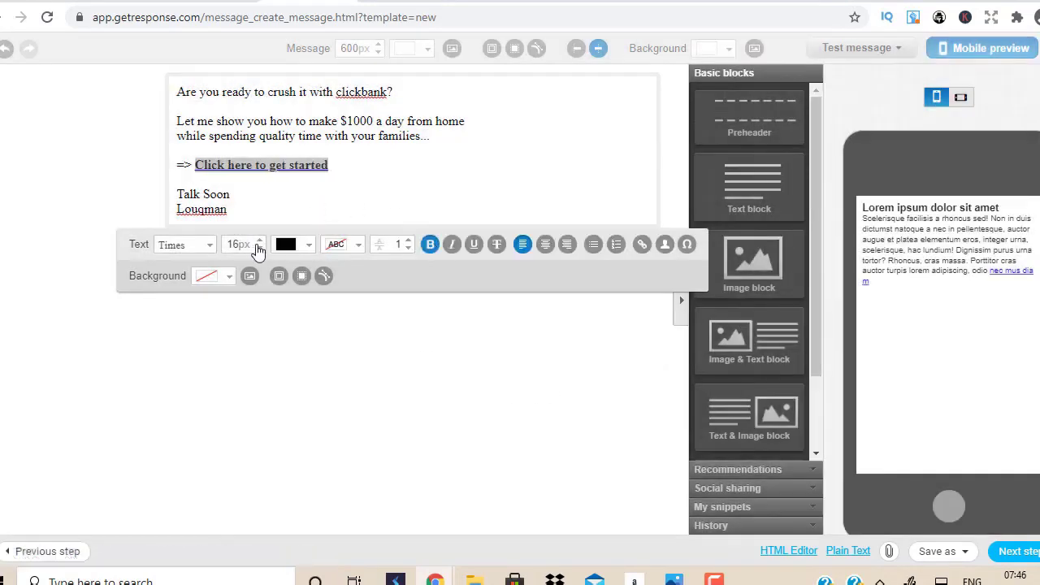
{"action": "left_click", "coordinate": [259, 240]}
{"action": "left_click", "coordinate": [259, 241]}
{"action": "left_click", "coordinate": [259, 240]}
{"action": "left_click", "coordinate": [260, 243]}
{"action": "left_click", "coordinate": [260, 244]}
{"action": "left_click", "coordinate": [260, 243]}
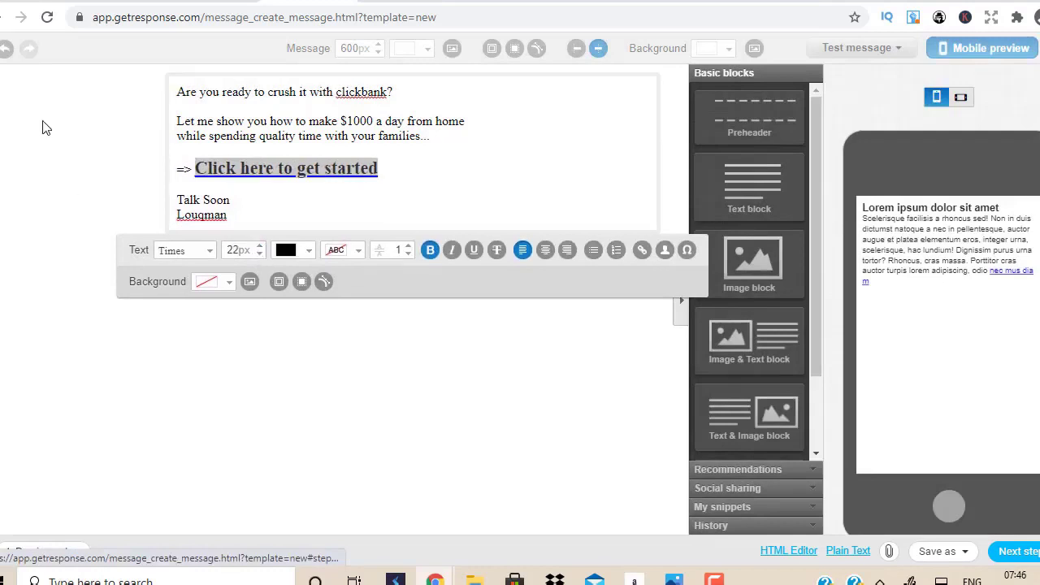
{"action": "left_click", "coordinate": [42, 127]}
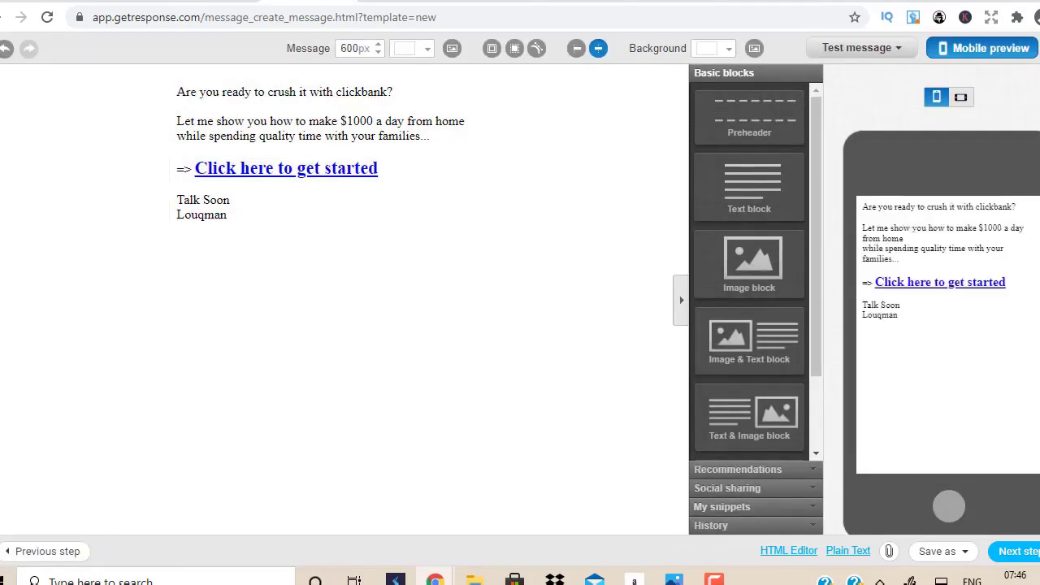
Step: Save and publish the click wealth 1 autoresponder and return to the autoresponders list
{"action": "left_click", "coordinate": [1014, 550]}
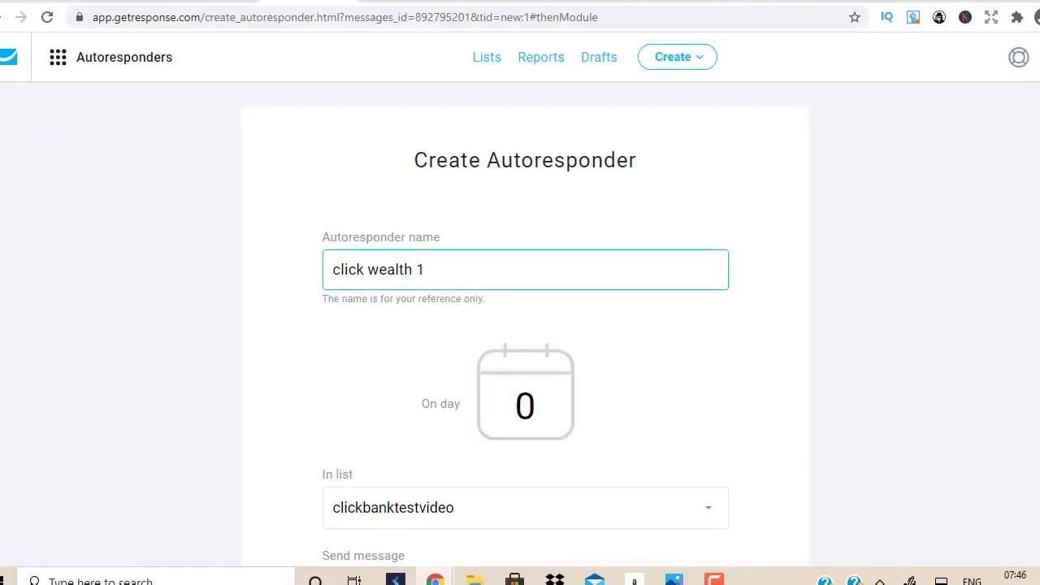
{"action": "scroll", "coordinate": [608, 355], "scroll_direction": "down", "scroll_amount": 4}
{"action": "scroll", "coordinate": [777, 454], "scroll_direction": "down", "scroll_amount": 4}
{"action": "left_click", "coordinate": [674, 422]}
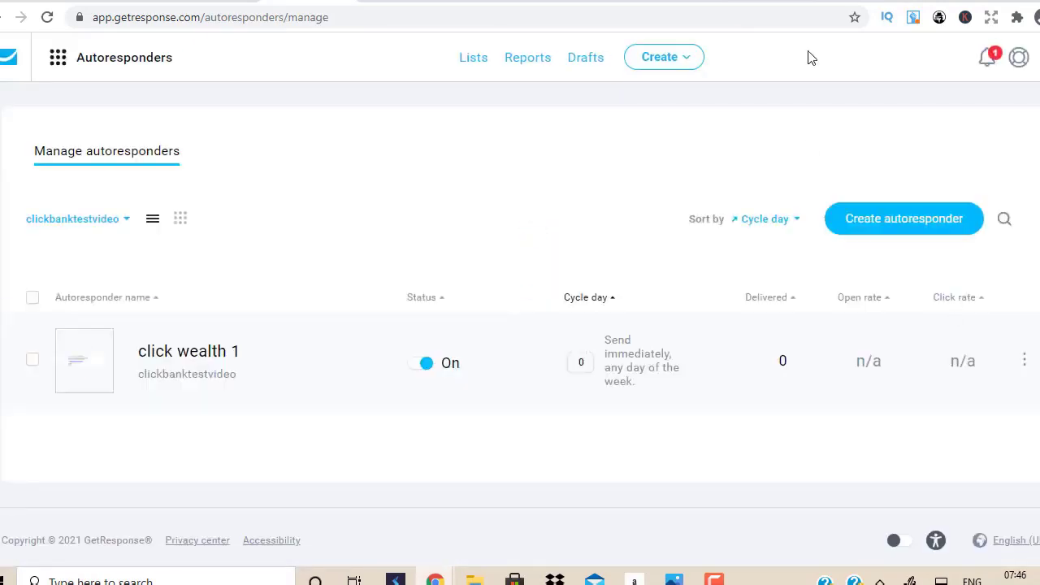
{"action": "left_click", "coordinate": [850, 1]}
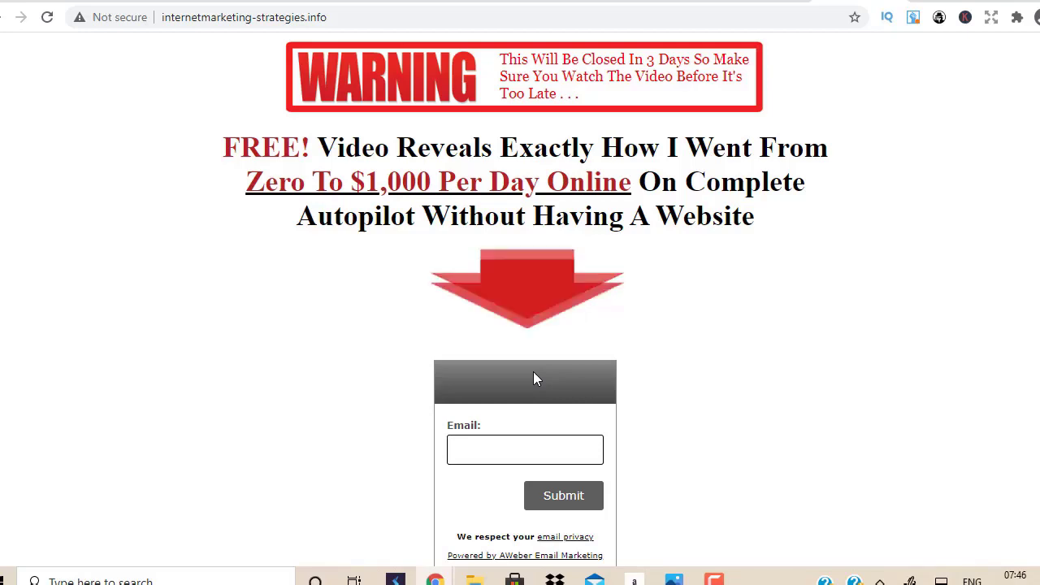
{"action": "left_click", "coordinate": [342, 4]}
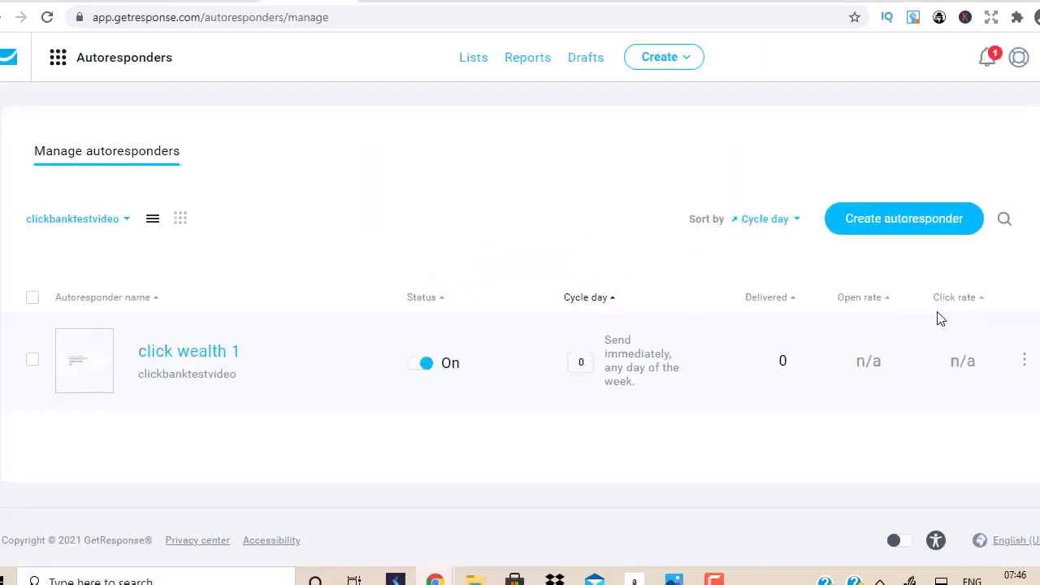
Step: Create a new autoresponder in the older editor named 'click wealth 2', sent on day 1
{"action": "left_click", "coordinate": [899, 221]}
{"action": "left_click", "coordinate": [492, 455]}
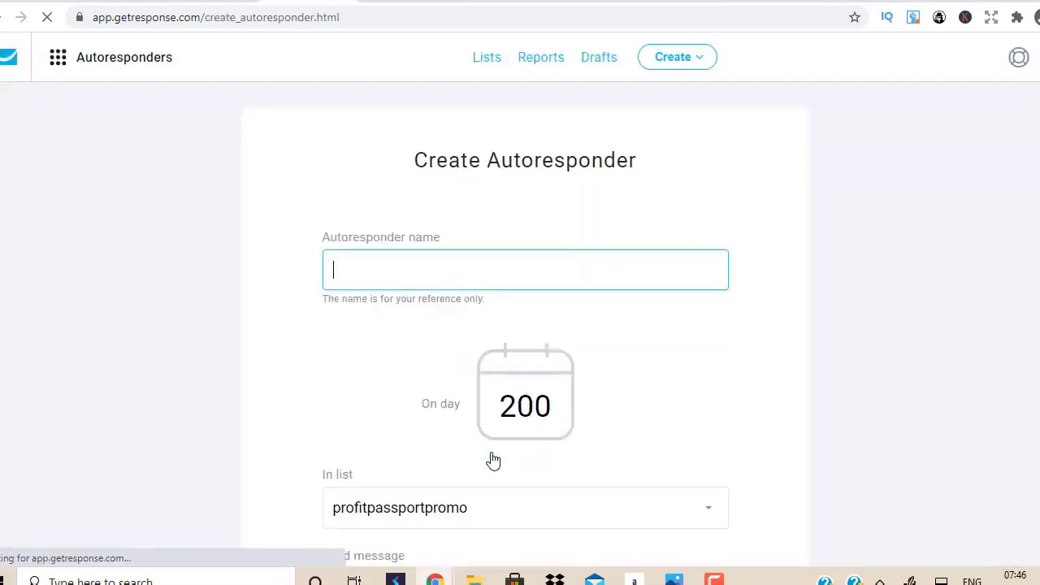
{"action": "type", "text": "click"}
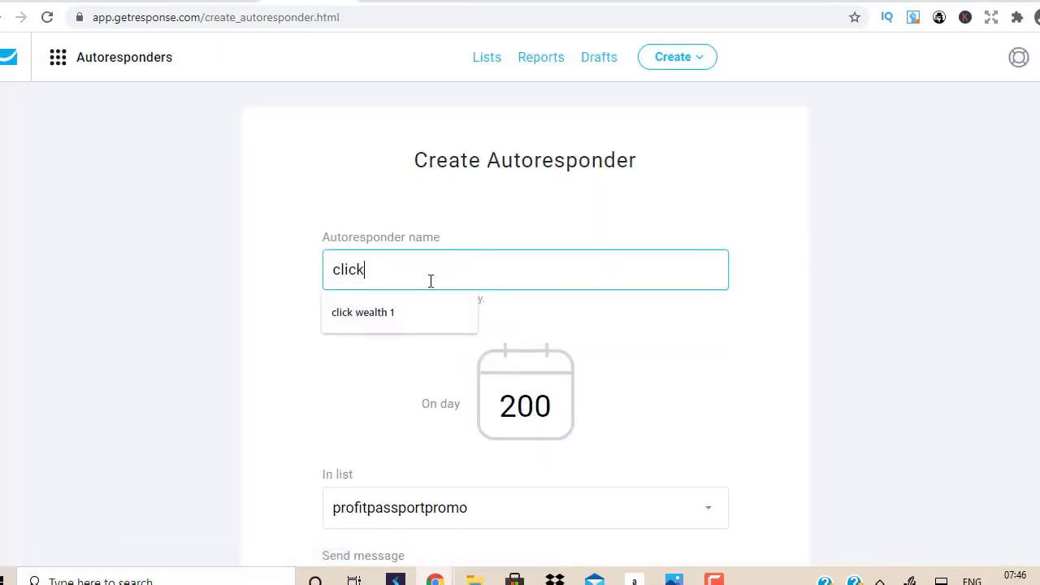
{"action": "left_click", "coordinate": [398, 317]}
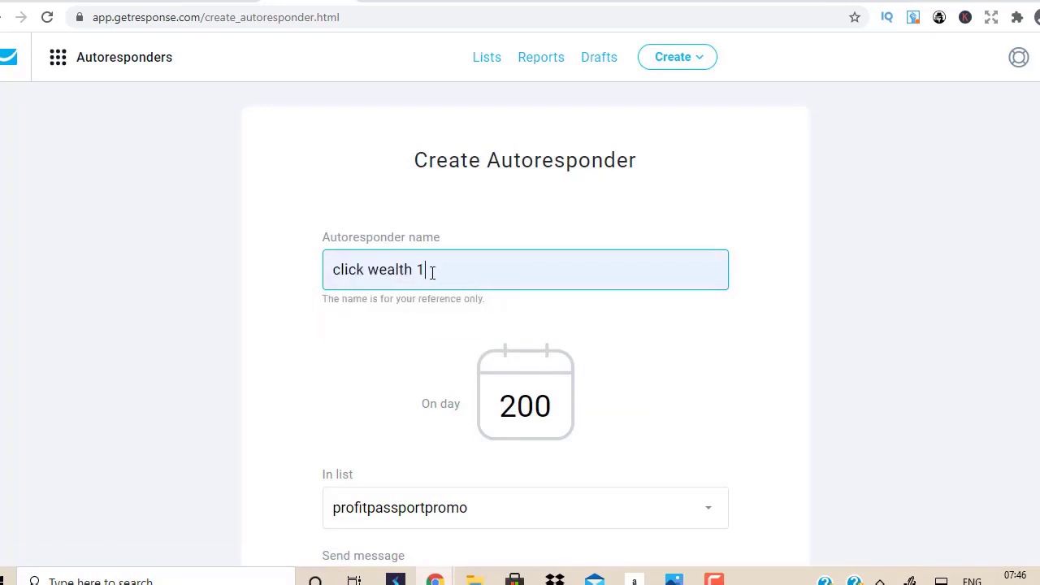
{"action": "key", "text": "BackSpace"}
{"action": "type", "text": "2"}
{"action": "double_click", "coordinate": [555, 404]}
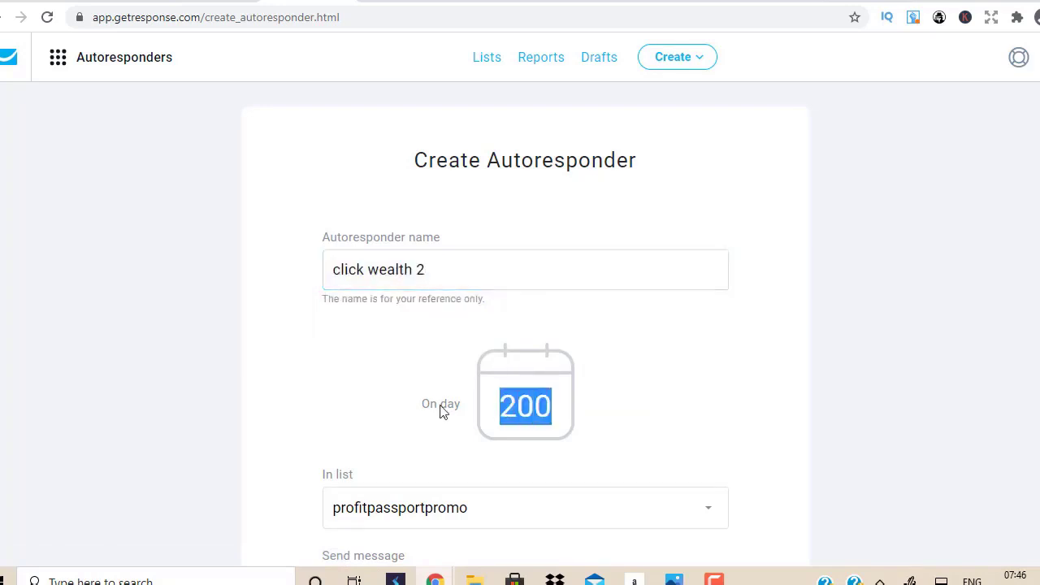
{"action": "type", "text": "1"}
{"action": "left_click", "coordinate": [1021, 233]}
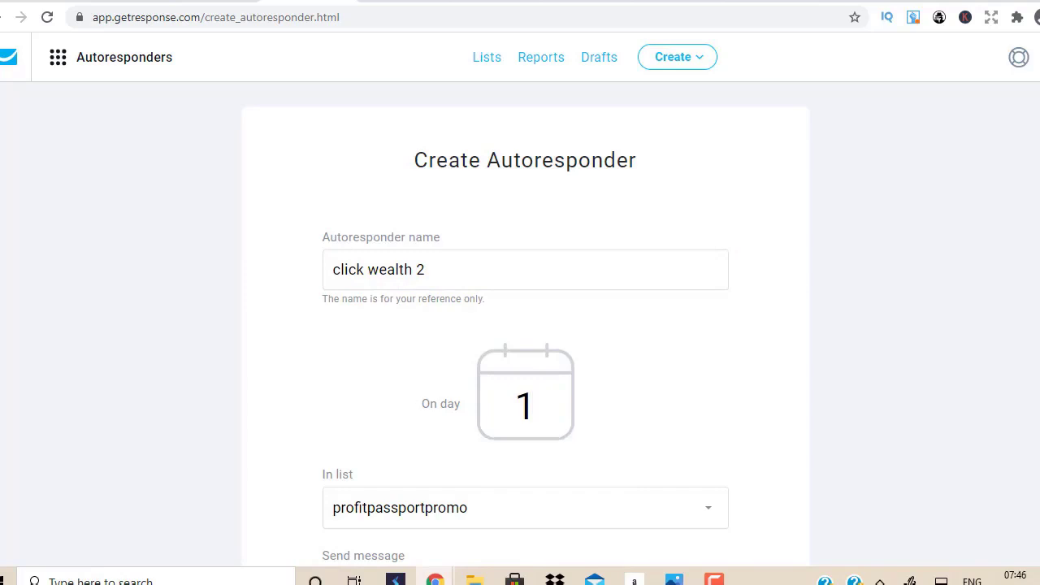
Step: Assign it to the clickbanktestvideo list and keep sending at signup time
{"action": "scroll", "coordinate": [611, 182], "scroll_direction": "down", "scroll_amount": 5}
{"action": "left_click", "coordinate": [671, 146]}
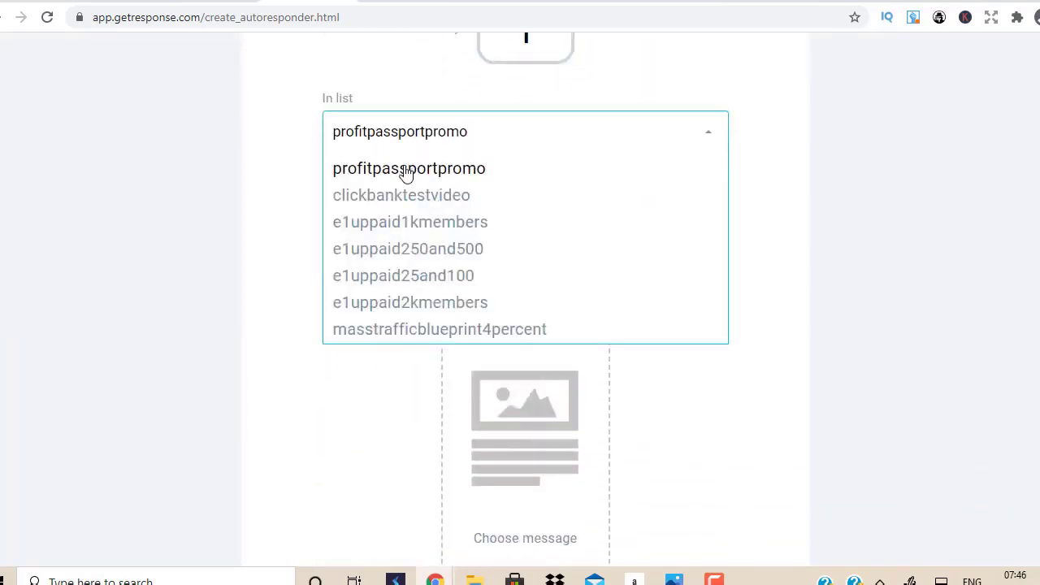
{"action": "left_click", "coordinate": [409, 199]}
{"action": "scroll", "coordinate": [506, 225], "scroll_direction": "down", "scroll_amount": 1}
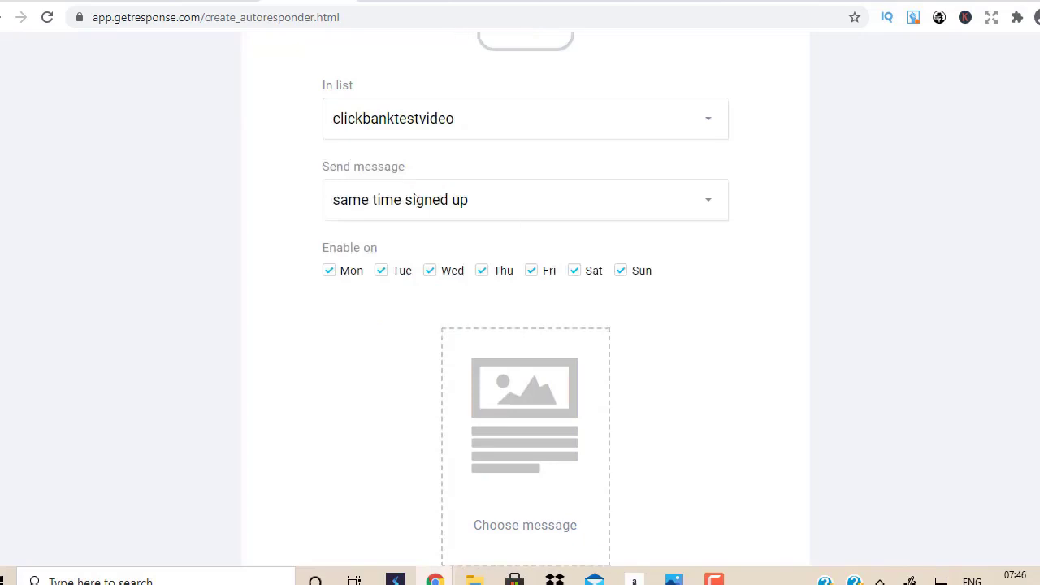
{"action": "left_click", "coordinate": [610, 206]}
{"action": "left_click", "coordinate": [611, 208]}
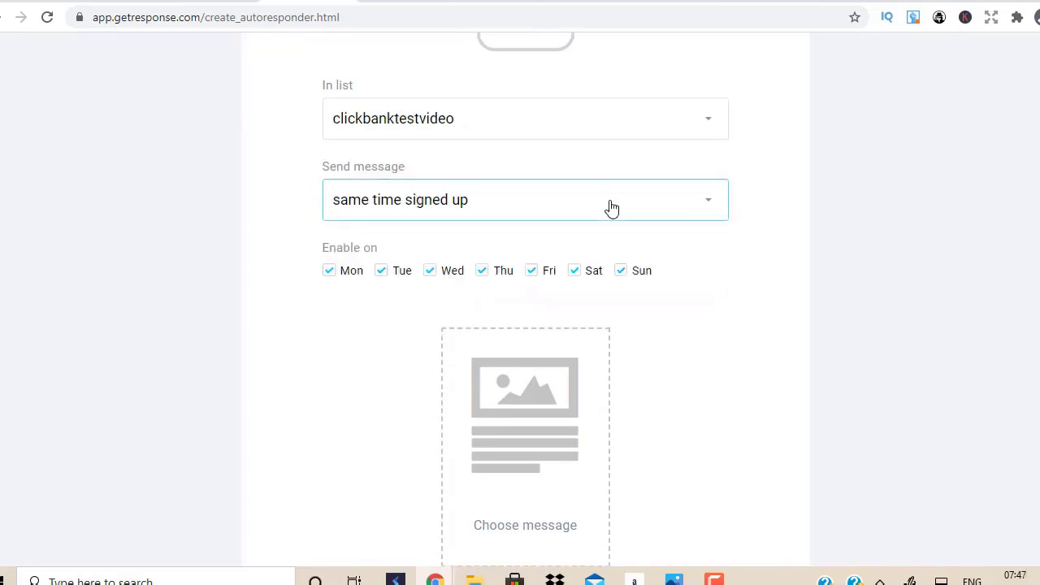
{"action": "scroll", "coordinate": [525, 353], "scroll_direction": "down", "scroll_amount": 3}
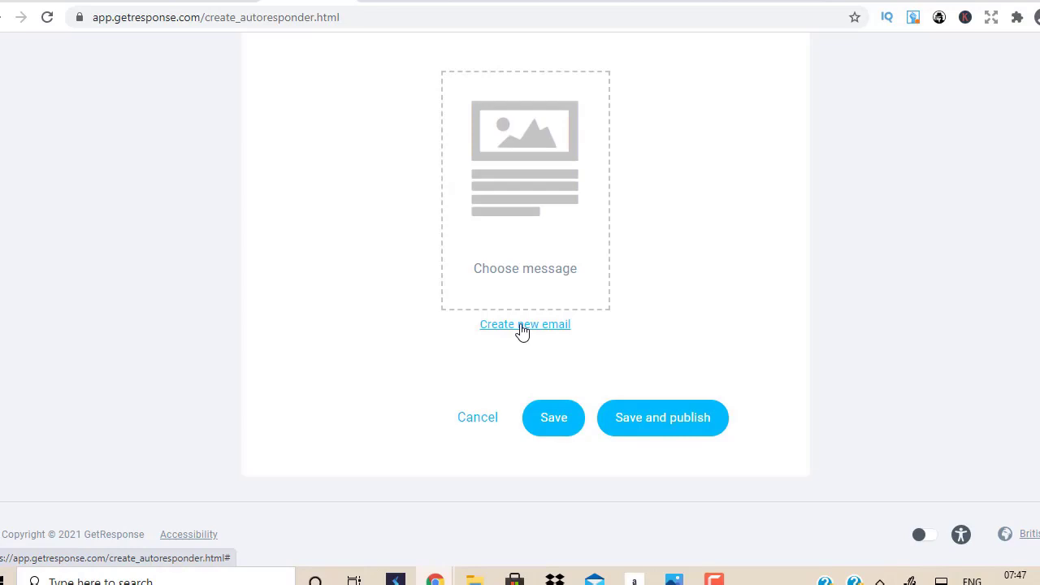
{"action": "key", "text": "ctrl+Tab"}
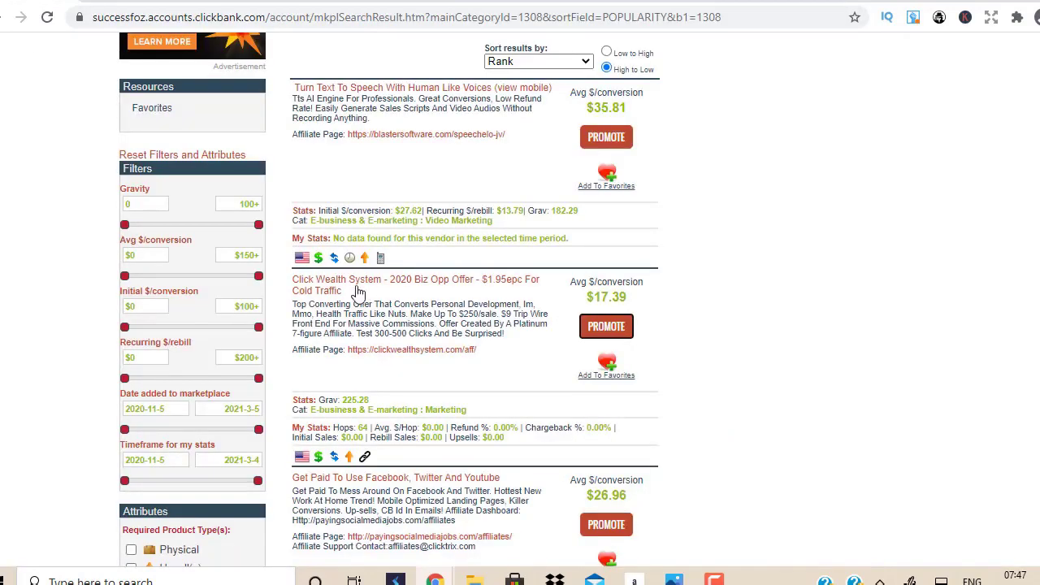
Step: Scroll through the E-business & E-marketing listings, then return to the ClickFunnels page editor
{"action": "scroll", "coordinate": [343, 149], "scroll_direction": "down", "scroll_amount": 4}
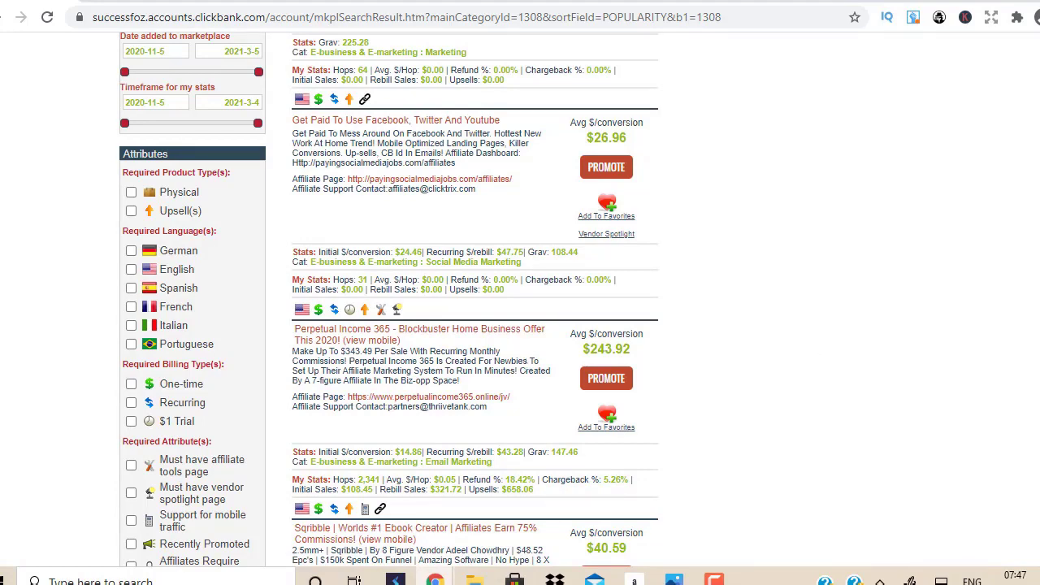
{"action": "scroll", "coordinate": [520, 325], "scroll_direction": "down", "scroll_amount": 6}
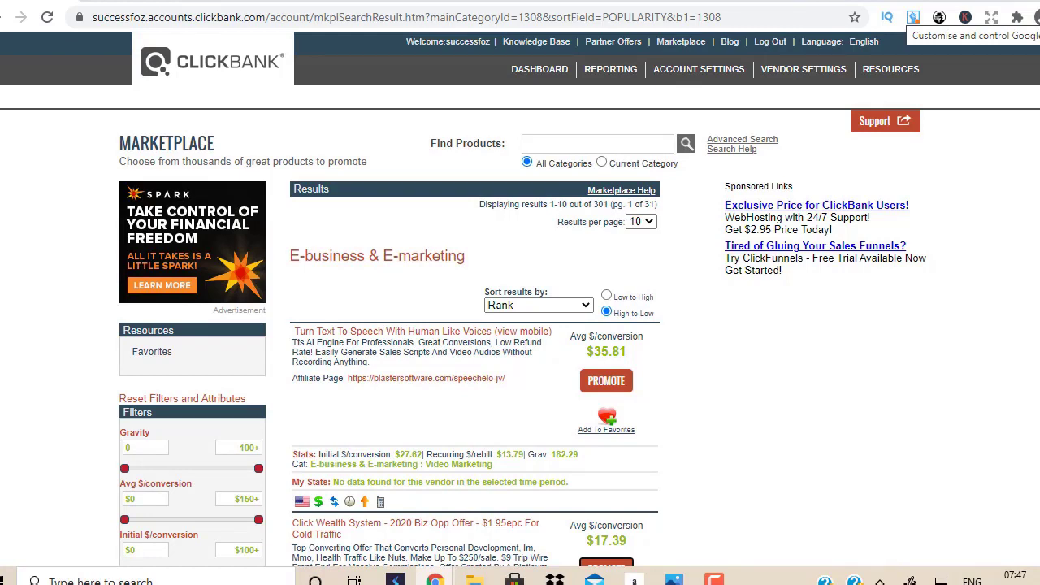
{"action": "left_click", "coordinate": [673, 3]}
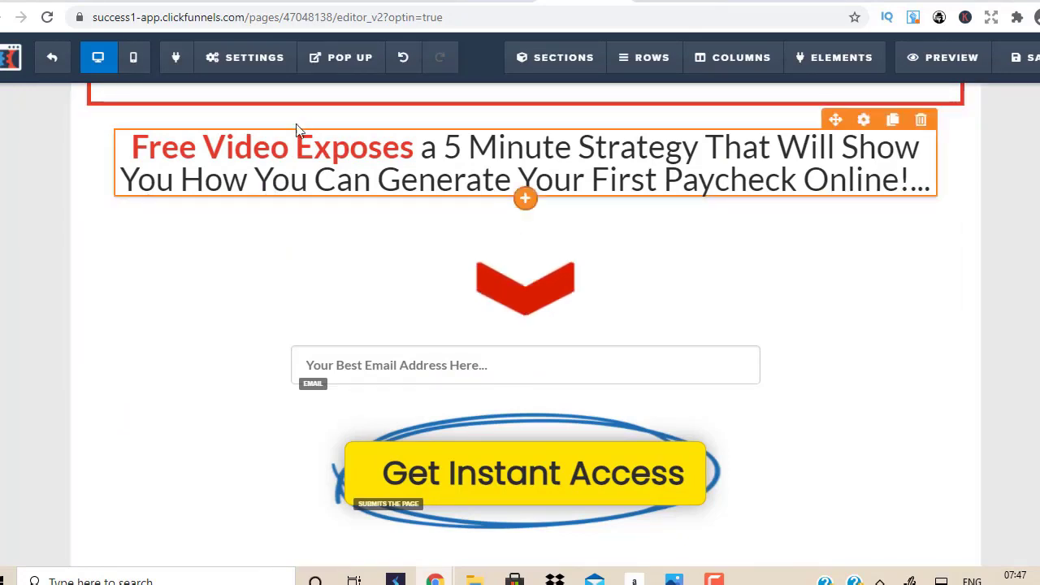
Step: Set the opt-in page integration to GetResponse, action Add To Campaign, list clickbanktestvideo
{"action": "mouse_move", "coordinate": [258, 79]}
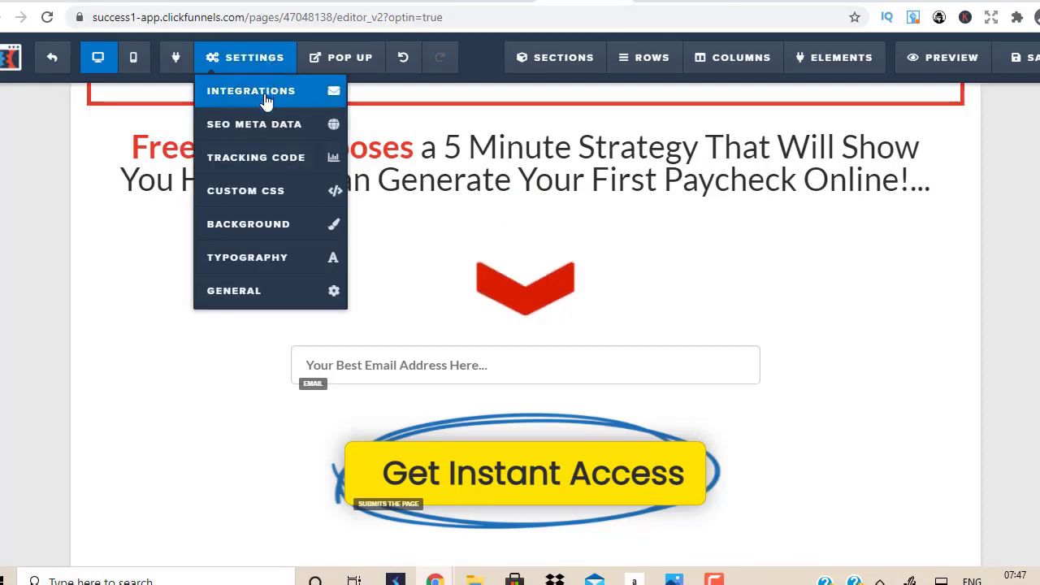
{"action": "left_click", "coordinate": [266, 101]}
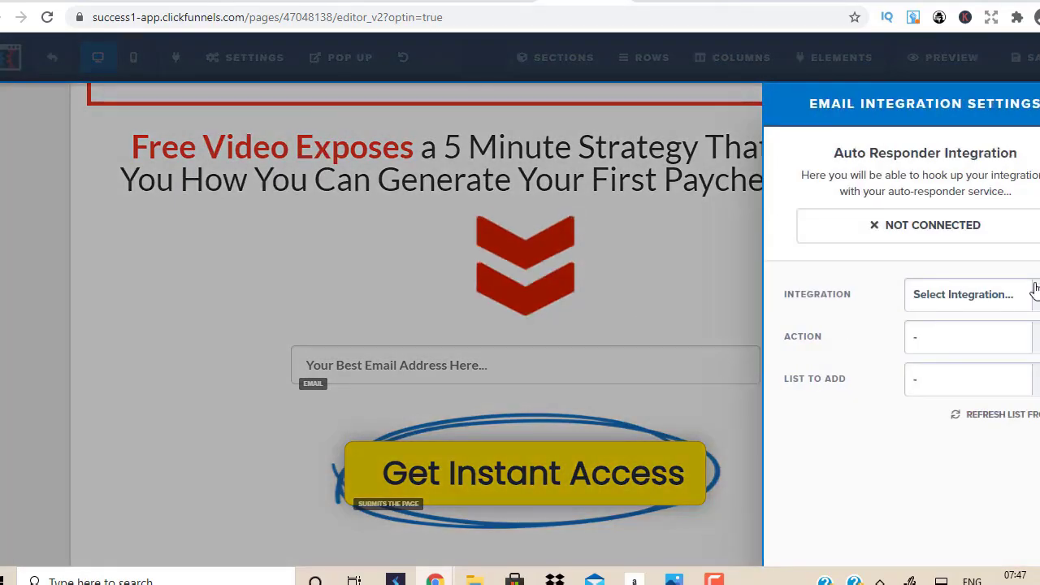
{"action": "left_click", "coordinate": [1031, 294]}
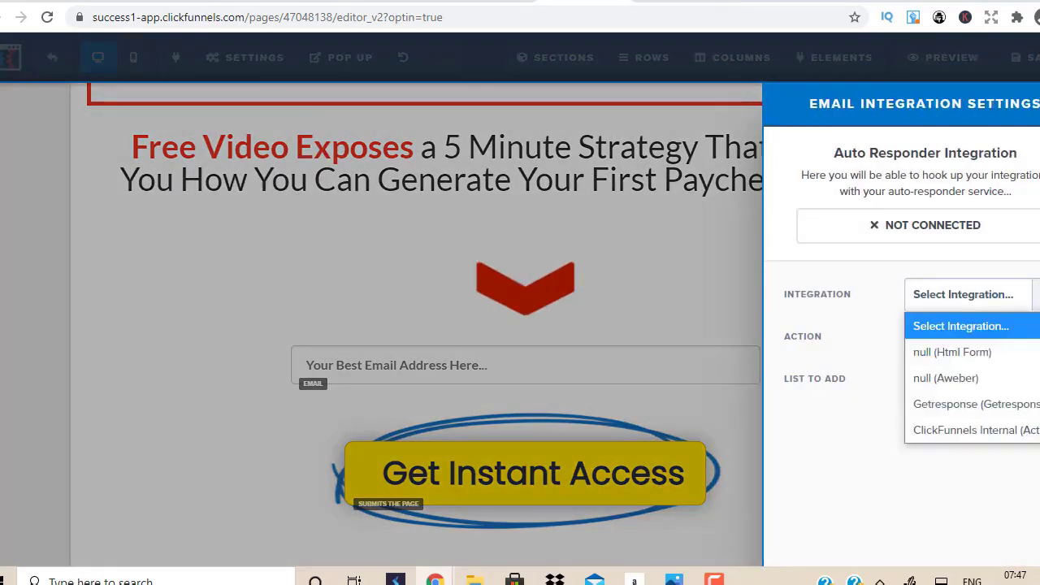
{"action": "left_click", "coordinate": [954, 408]}
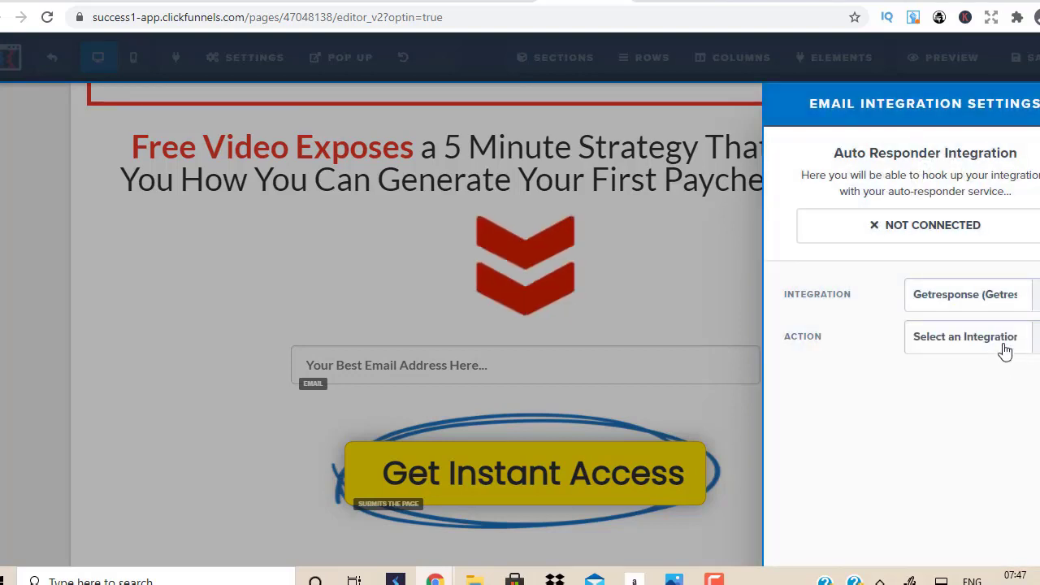
{"action": "left_click", "coordinate": [1003, 349]}
{"action": "left_click", "coordinate": [979, 394]}
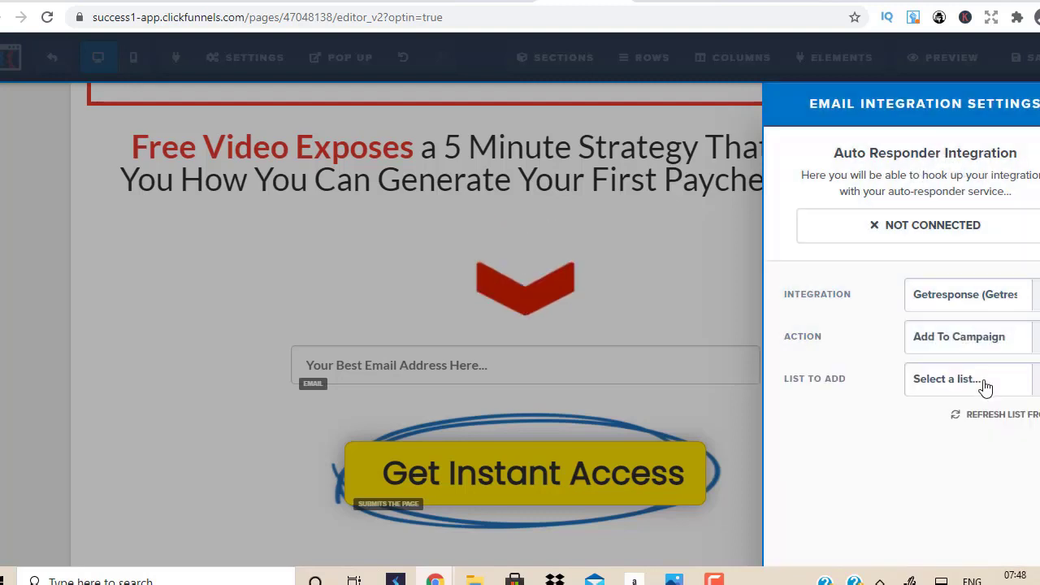
{"action": "left_click", "coordinate": [984, 387]}
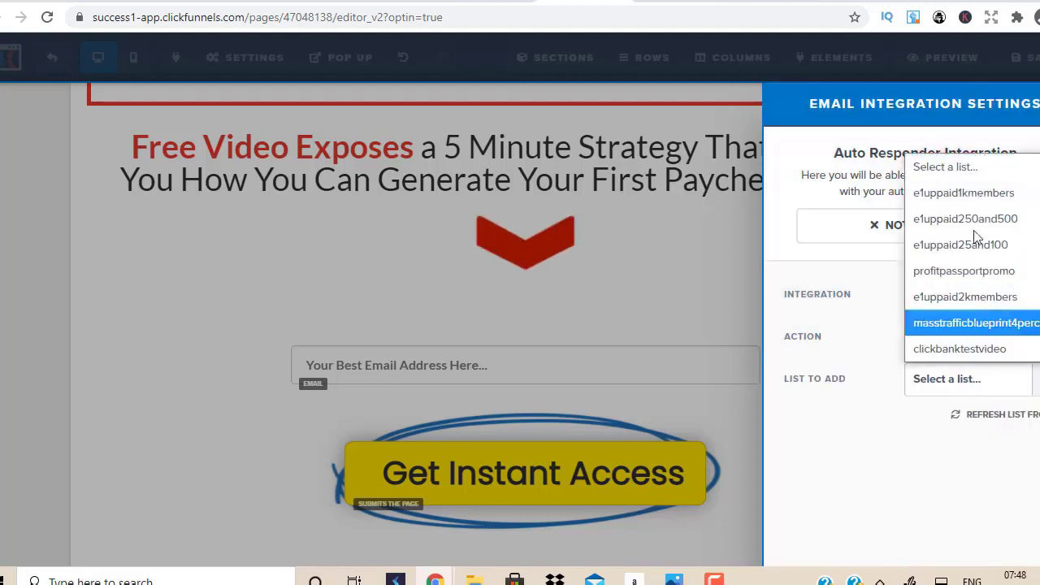
{"action": "left_click", "coordinate": [985, 348]}
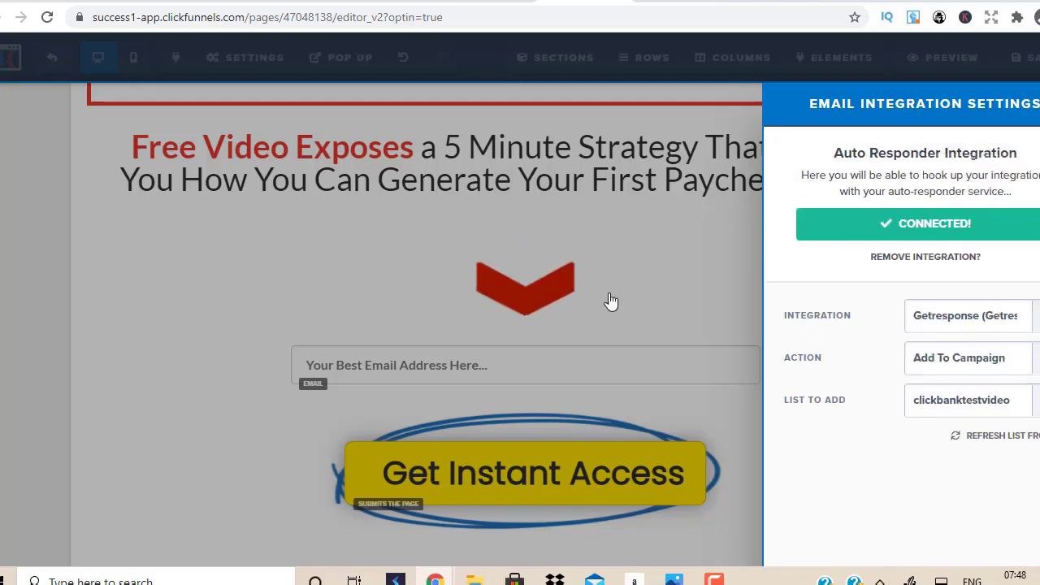
{"action": "left_click", "coordinate": [552, 294]}
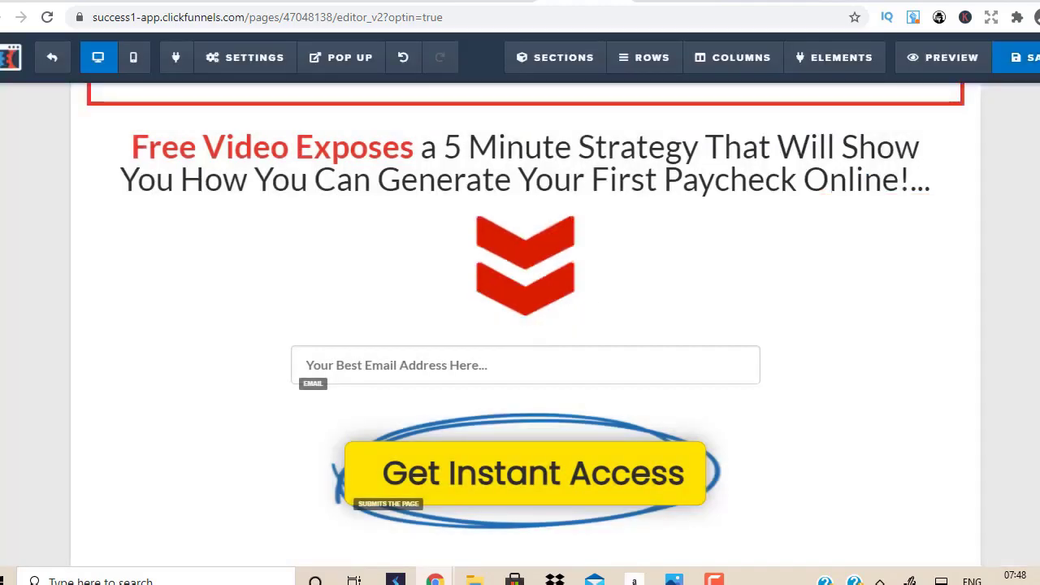
{"action": "left_click", "coordinate": [260, 61]}
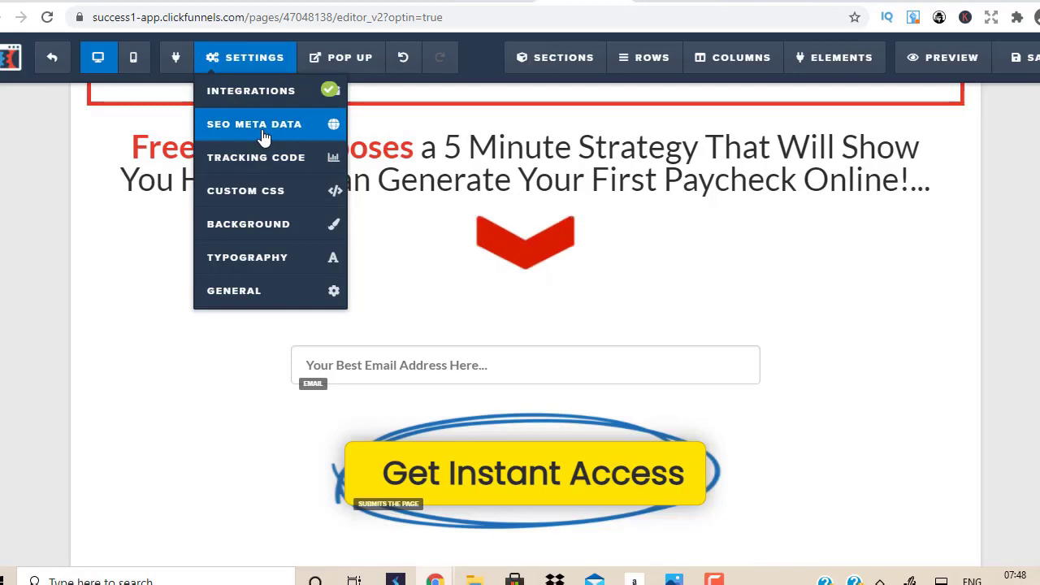
{"action": "left_click", "coordinate": [248, 293]}
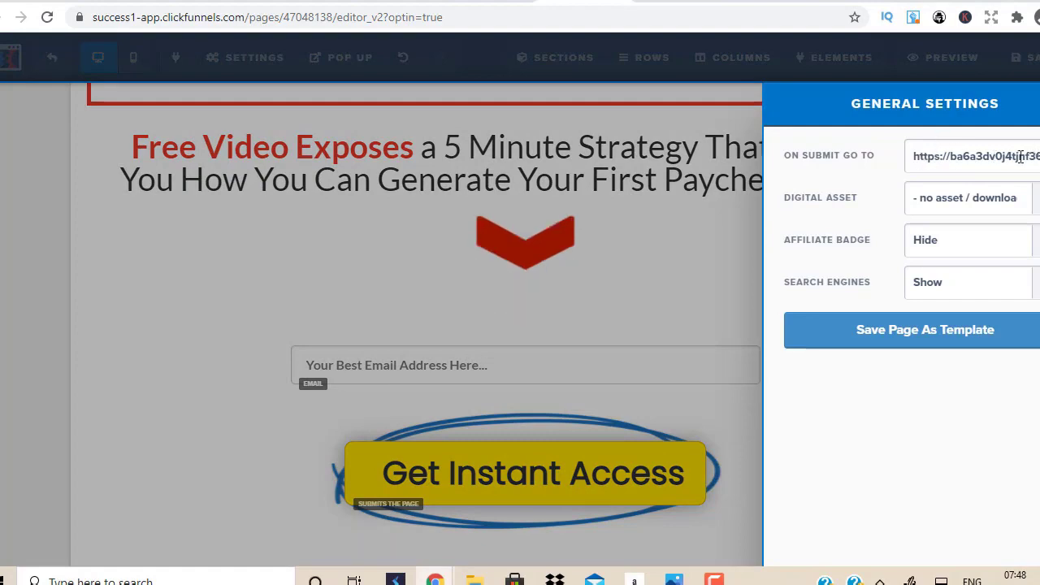
{"action": "left_click", "coordinate": [650, 313]}
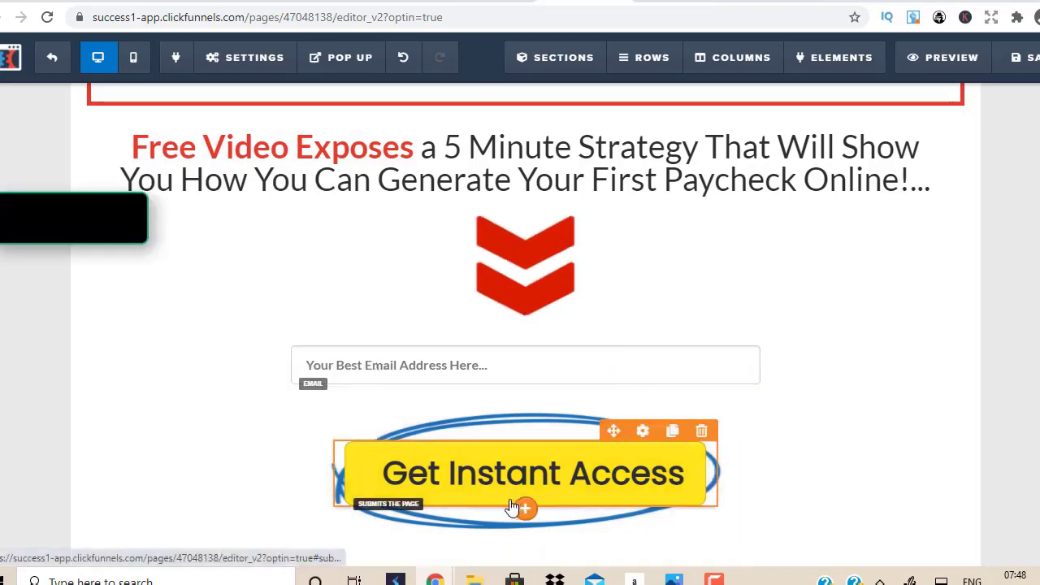
{"action": "mouse_move", "coordinate": [436, 578]}
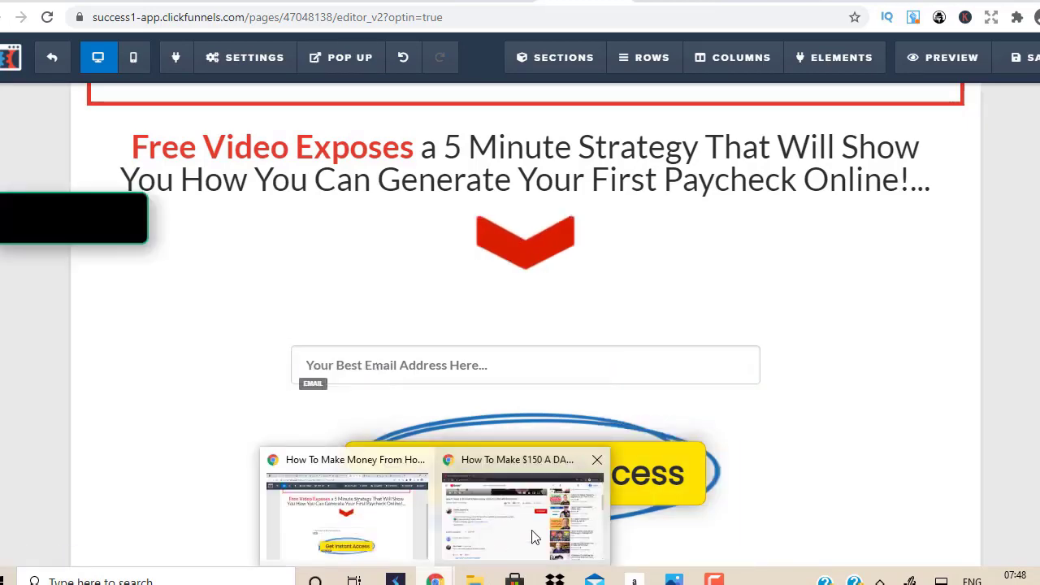
Step: View the YouTube money-making video, go back to ClickFunnels, then bring up the AWeber dashboard
{"action": "left_click", "coordinate": [537, 538]}
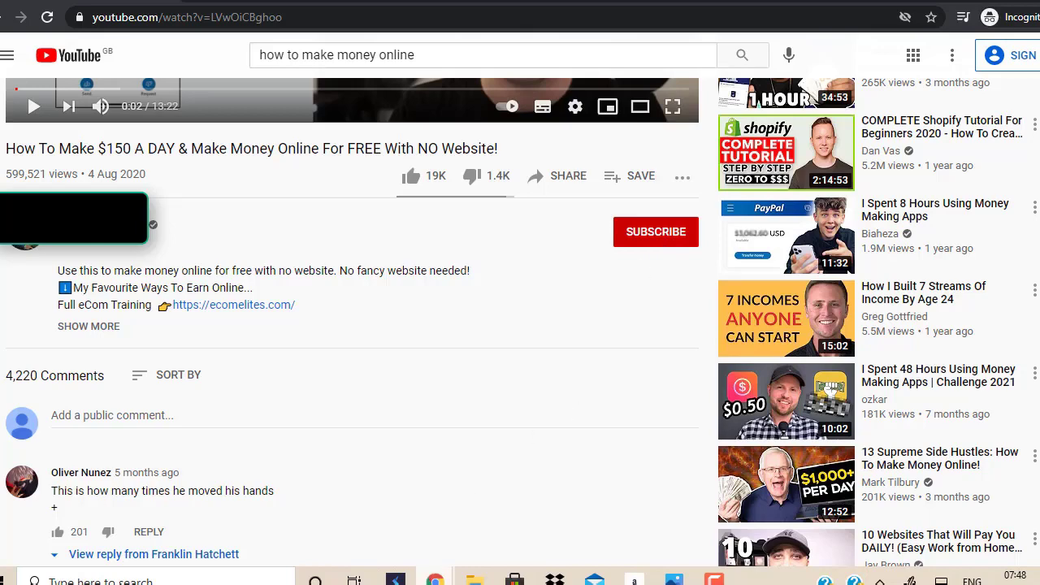
{"action": "mouse_move", "coordinate": [433, 579]}
{"action": "left_click", "coordinate": [383, 532]}
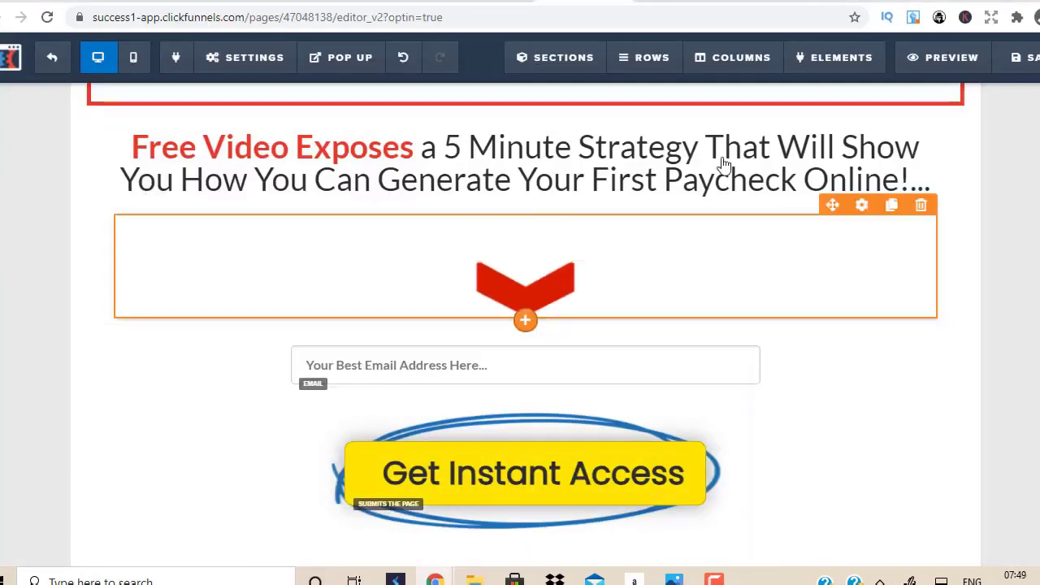
{"action": "key", "text": "alt+Tab"}
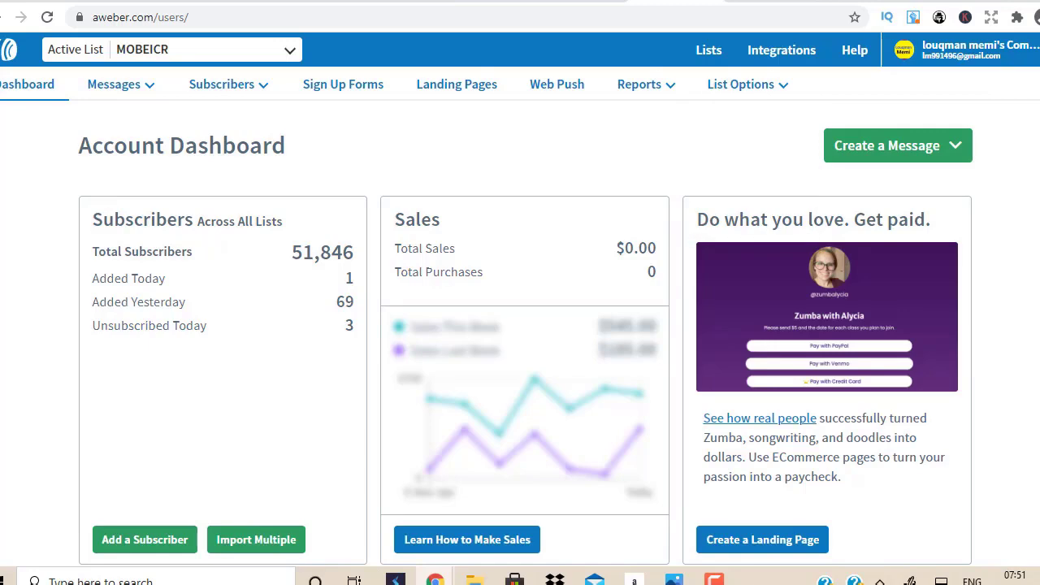
Step: Glance at the YouTube video window, then switch back to Udimi's recommended sellers (45¢–49¢ per click)
{"action": "scroll", "coordinate": [520, 325], "scroll_direction": "down", "scroll_amount": 10}
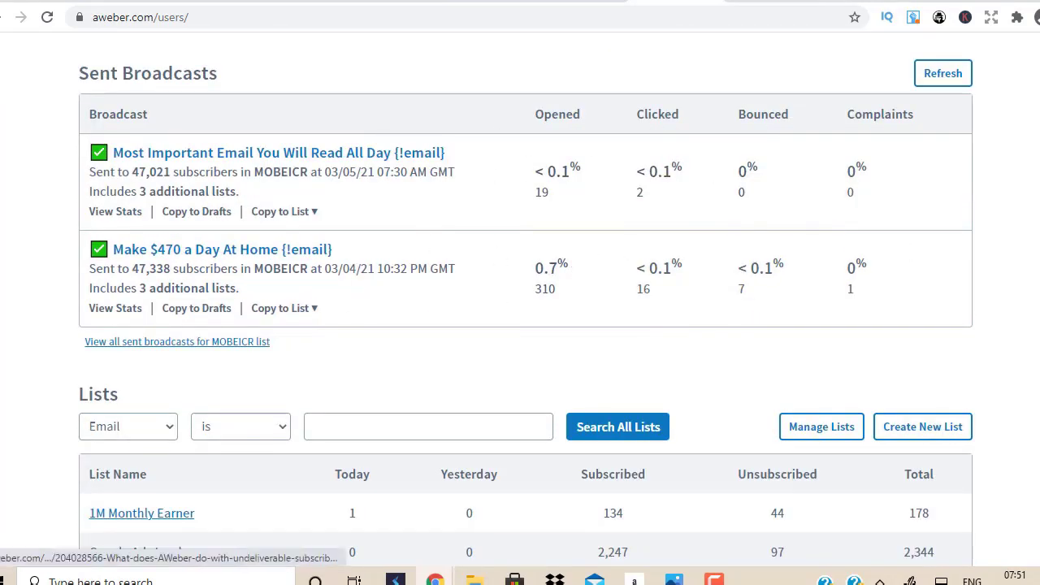
{"action": "scroll", "coordinate": [520, 325], "scroll_direction": "up", "scroll_amount": 10}
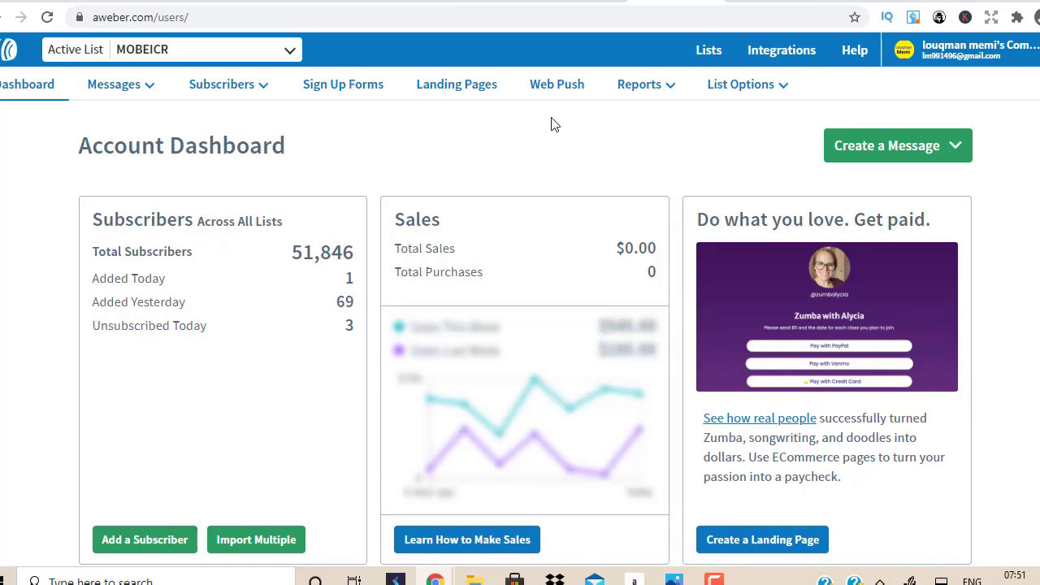
{"action": "mouse_move", "coordinate": [435, 579]}
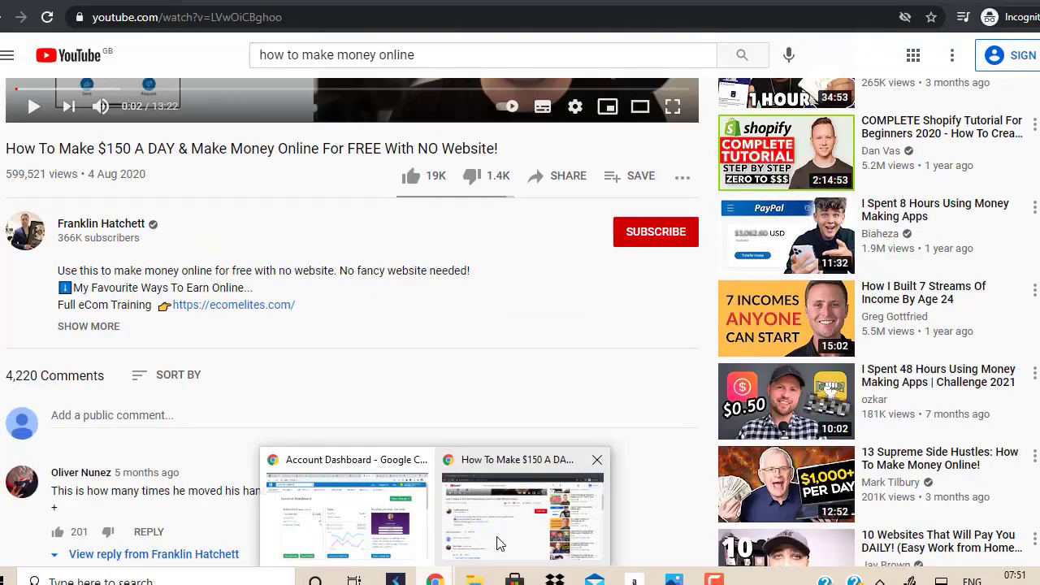
{"action": "left_click", "coordinate": [497, 544]}
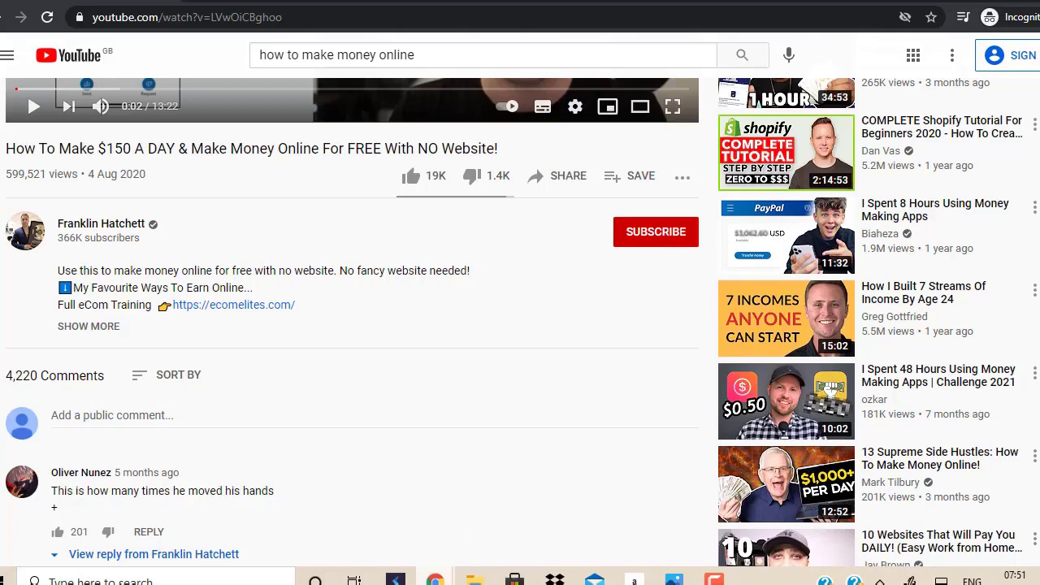
{"action": "mouse_move", "coordinate": [434, 578]}
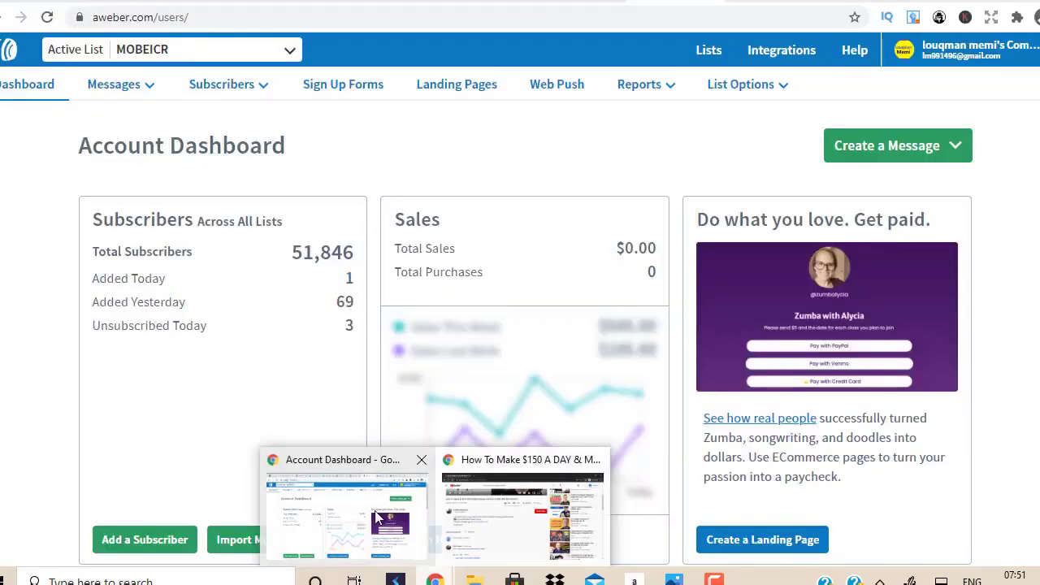
{"action": "left_click", "coordinate": [376, 513]}
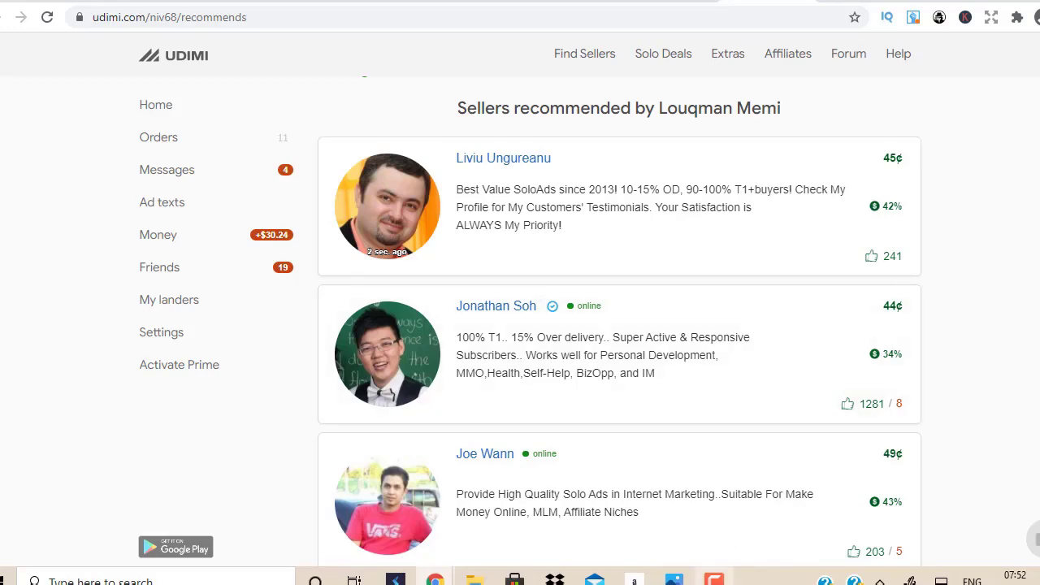
Step: Bring up the ClickBank Success channel's YouTube Videos list
{"action": "mouse_move", "coordinate": [713, 579]}
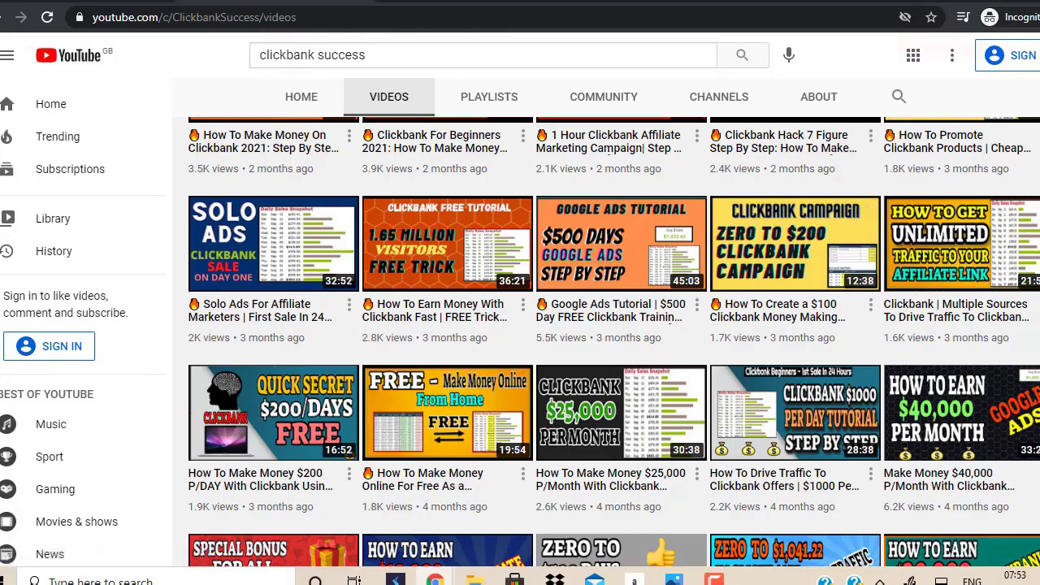
{"action": "scroll", "coordinate": [671, 180], "scroll_direction": "down", "scroll_amount": 2}
{"action": "scroll", "coordinate": [671, 180], "scroll_direction": "down", "scroll_amount": 3}
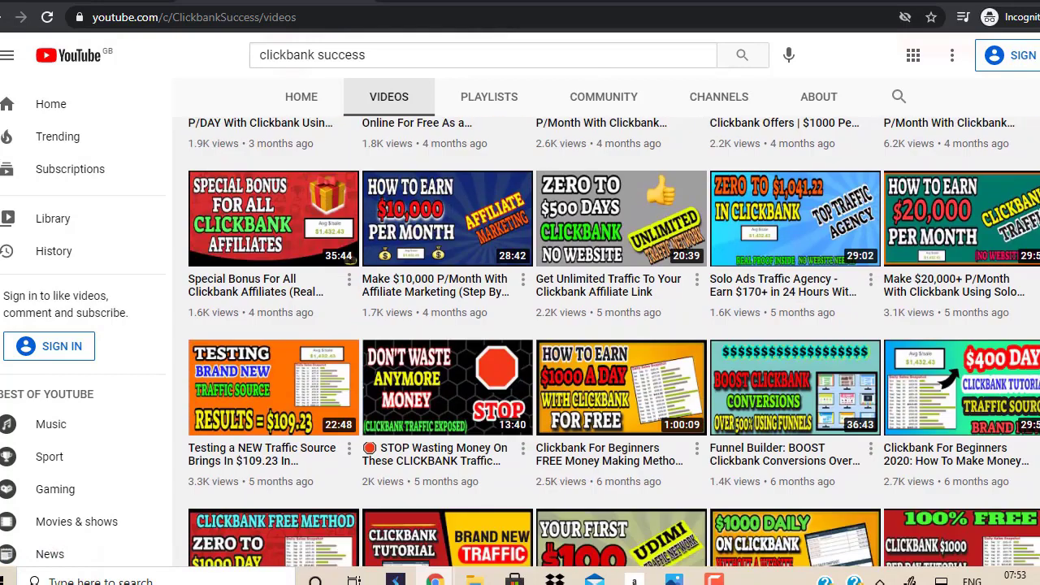
{"action": "scroll", "coordinate": [527, 524], "scroll_direction": "down", "scroll_amount": 2}
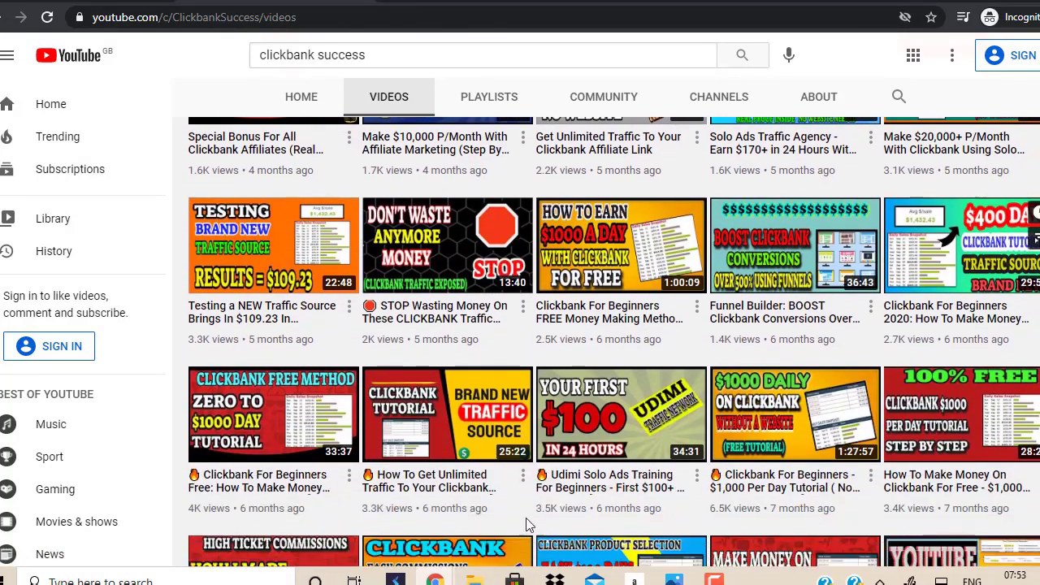
{"action": "mouse_move", "coordinate": [635, 435]}
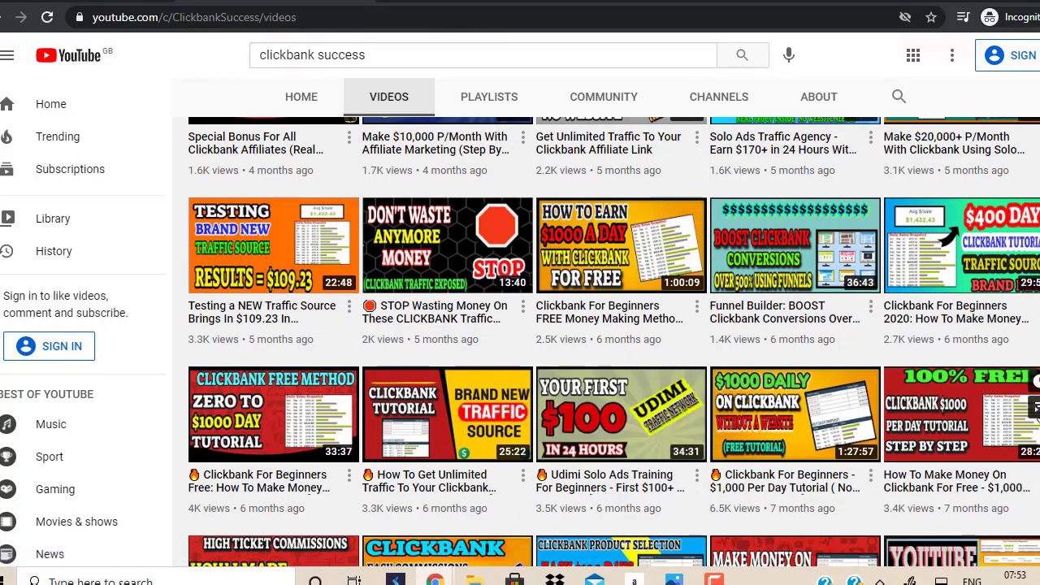
{"action": "mouse_move", "coordinate": [601, 429]}
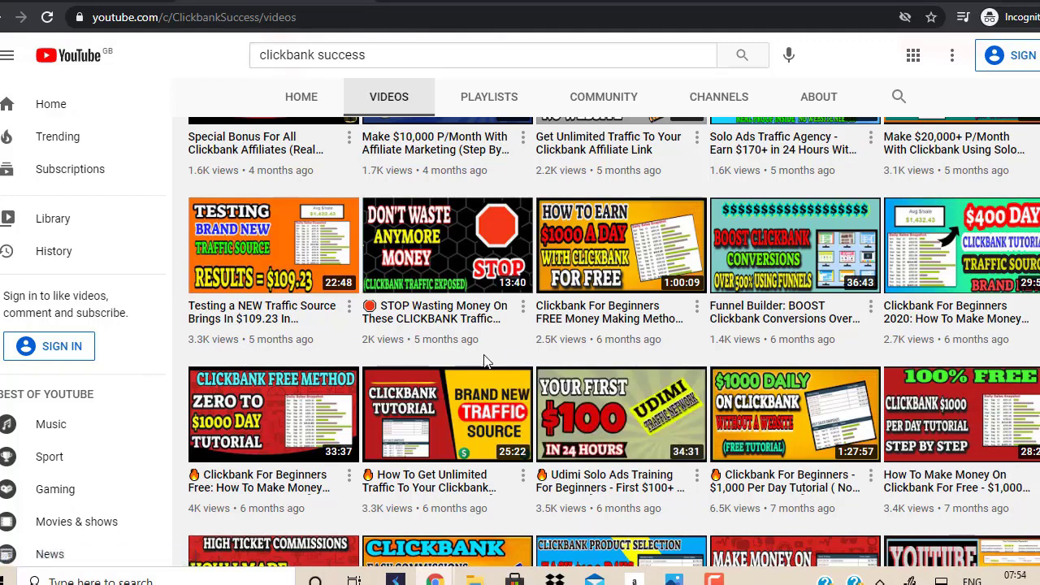
{"action": "mouse_move", "coordinate": [435, 578]}
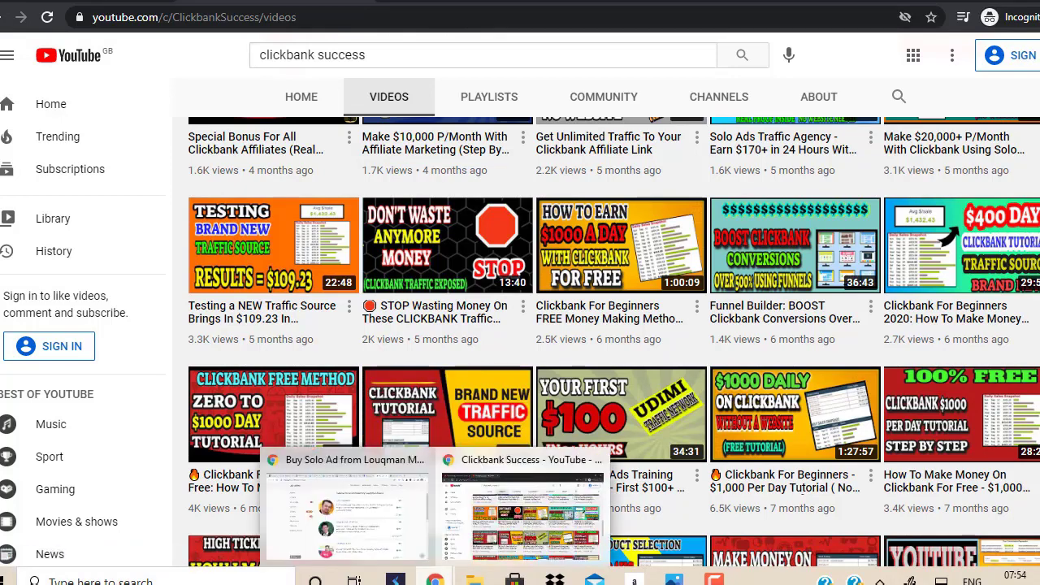
Step: Bring the Udimi window back and scroll through the sellers priced 45¢, 44¢ and 49¢
{"action": "left_click", "coordinate": [381, 554]}
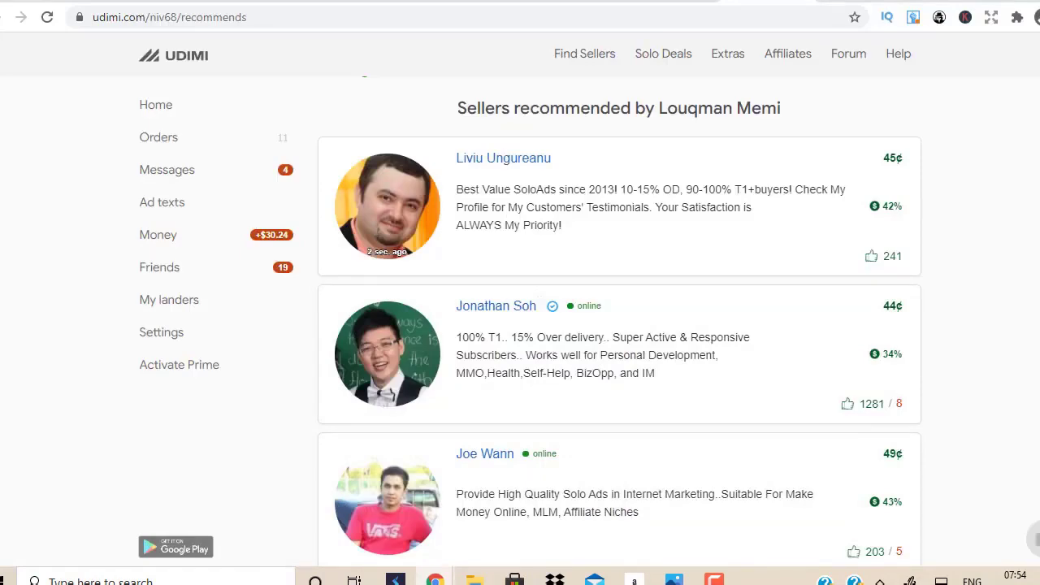
{"action": "scroll", "coordinate": [619, 321], "scroll_direction": "down", "scroll_amount": 10}
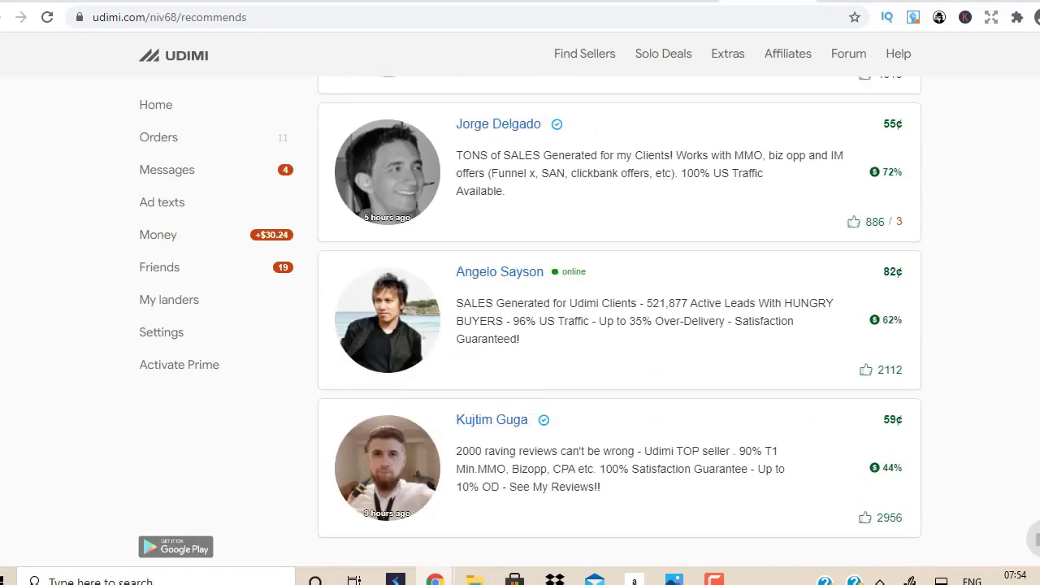
{"action": "scroll", "coordinate": [619, 321], "scroll_direction": "up", "scroll_amount": 10}
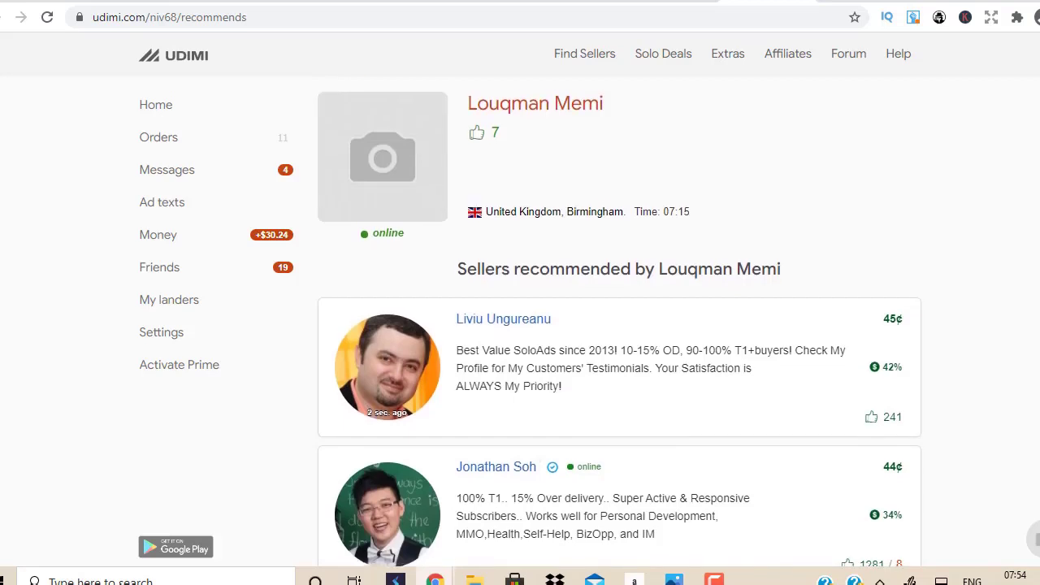
{"action": "scroll", "coordinate": [619, 321], "scroll_direction": "down", "scroll_amount": 1}
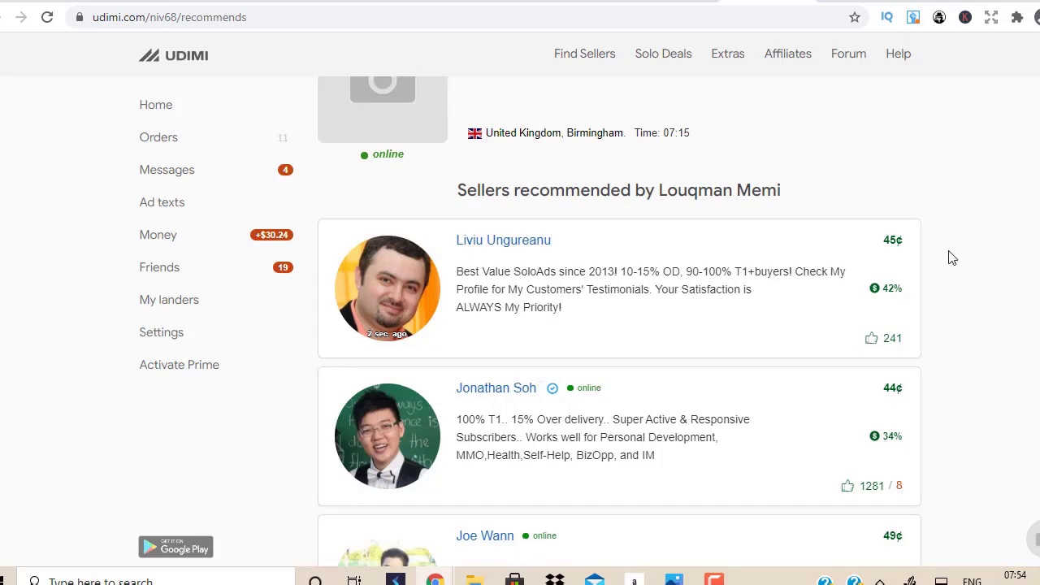
Step: Open the first recommended seller's profile and review its solo ad order form
{"action": "left_click", "coordinate": [484, 242]}
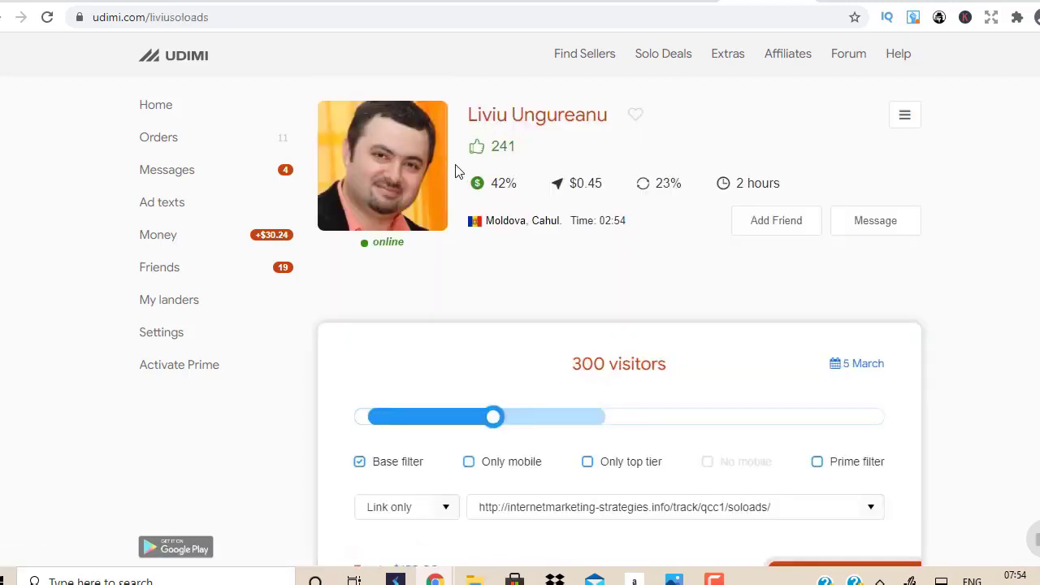
{"action": "mouse_move", "coordinate": [495, 189]}
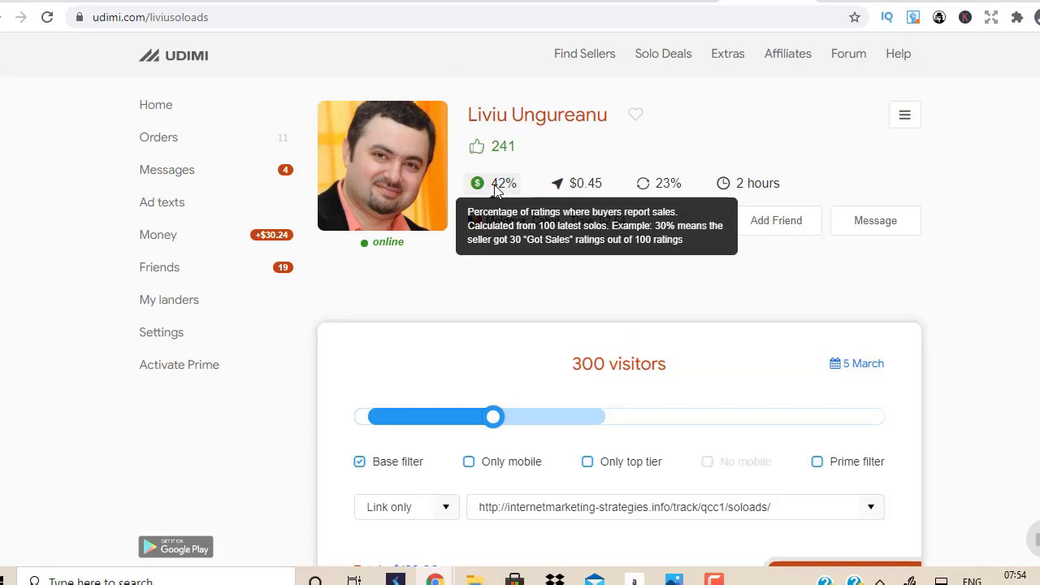
{"action": "mouse_move", "coordinate": [671, 192]}
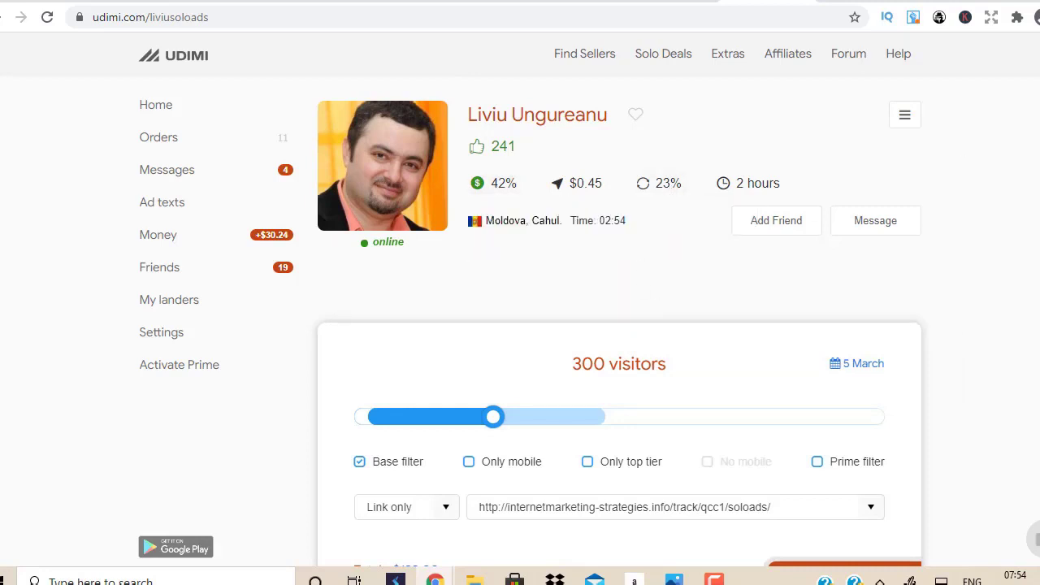
{"action": "scroll", "coordinate": [542, 300], "scroll_direction": "down", "scroll_amount": 5}
{"action": "scroll", "coordinate": [542, 300], "scroll_direction": "up", "scroll_amount": 4}
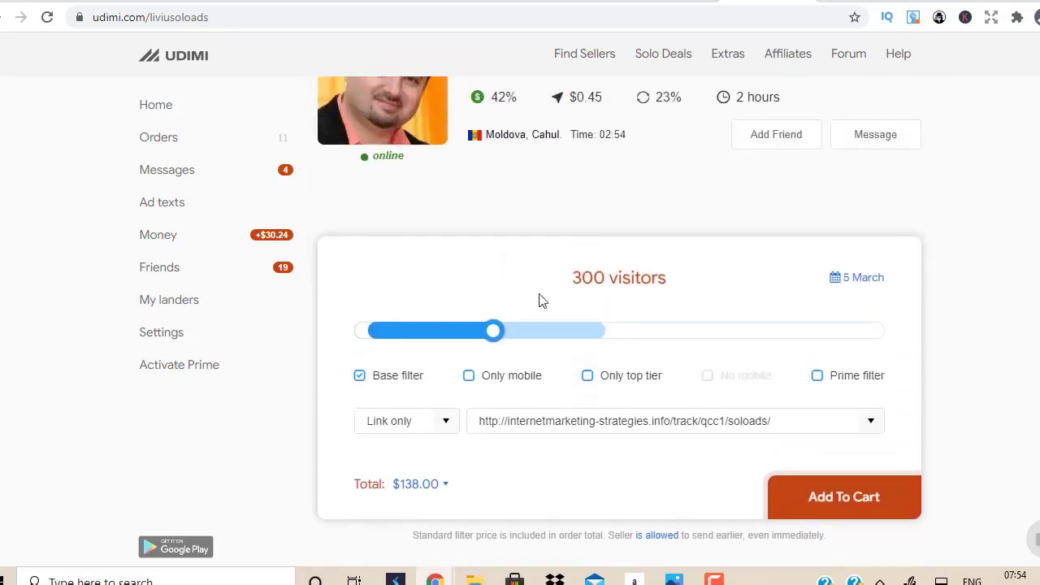
Step: Add the Only top tier and Prime filters to the solo ad order
{"action": "mouse_move", "coordinate": [479, 385]}
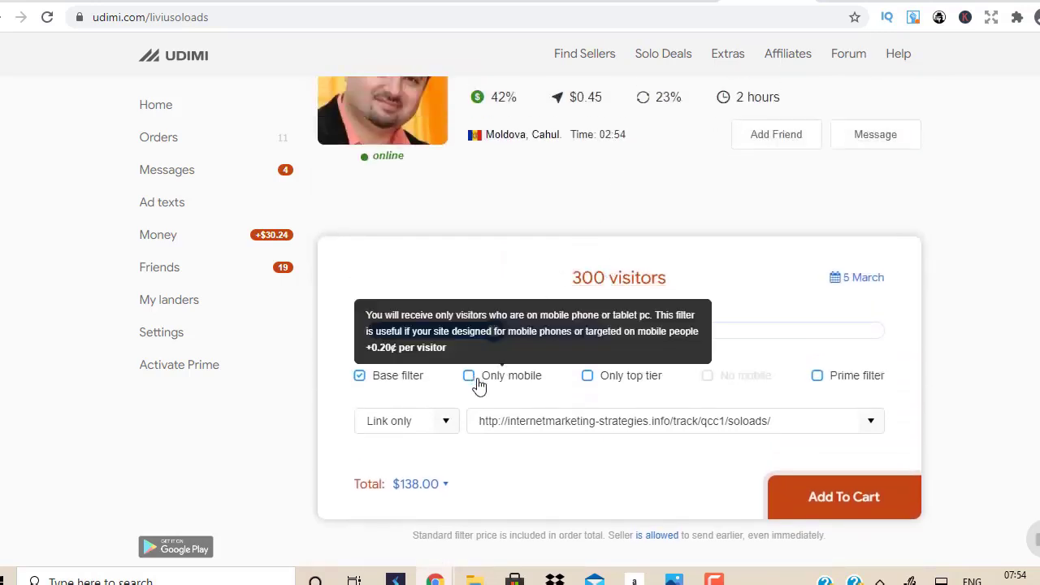
{"action": "left_click", "coordinate": [589, 377]}
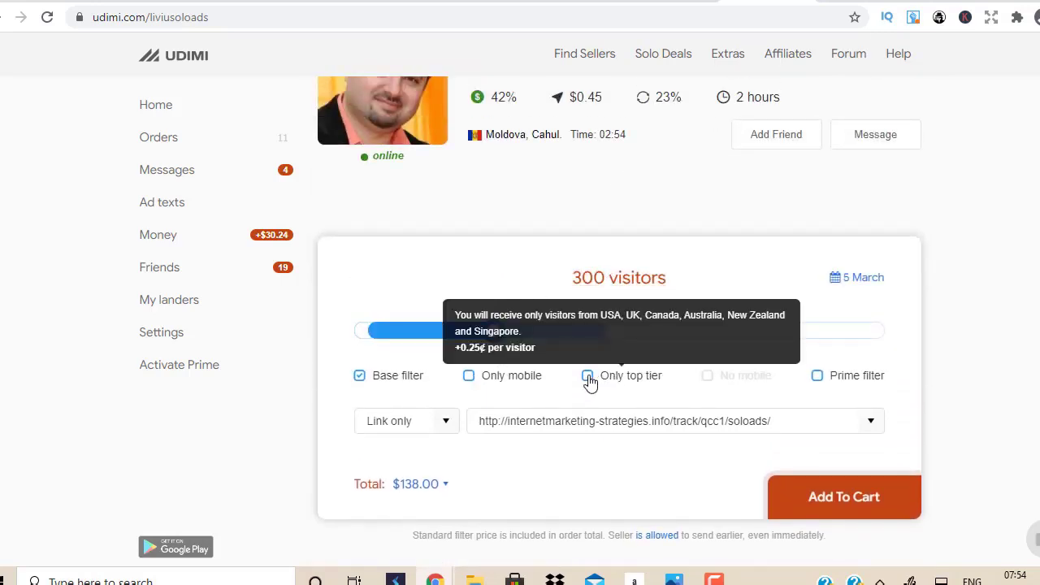
{"action": "left_click", "coordinate": [817, 375]}
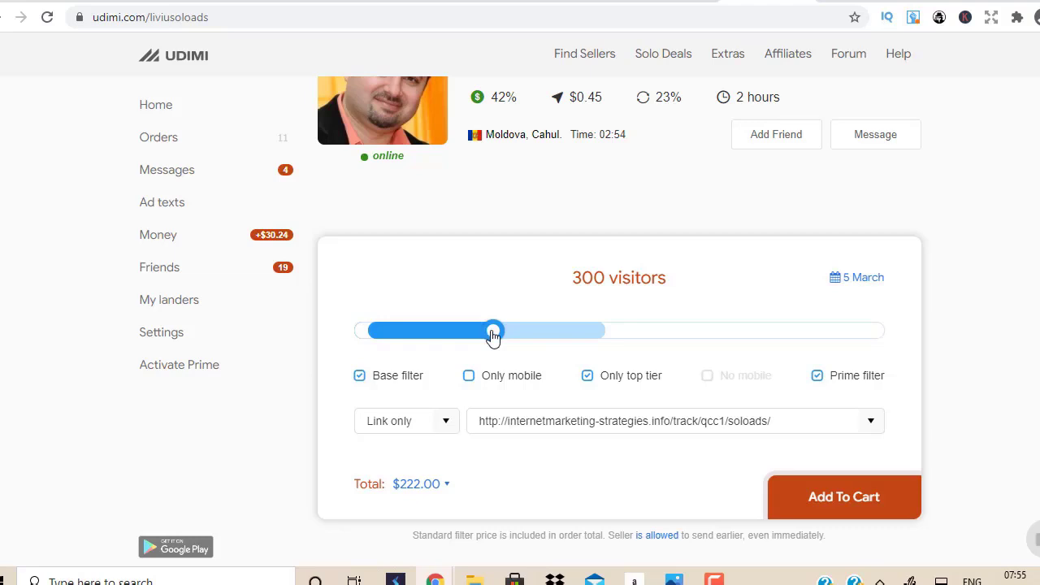
{"action": "left_click_drag", "start_coordinate": [493, 335], "coordinate": [609, 347]}
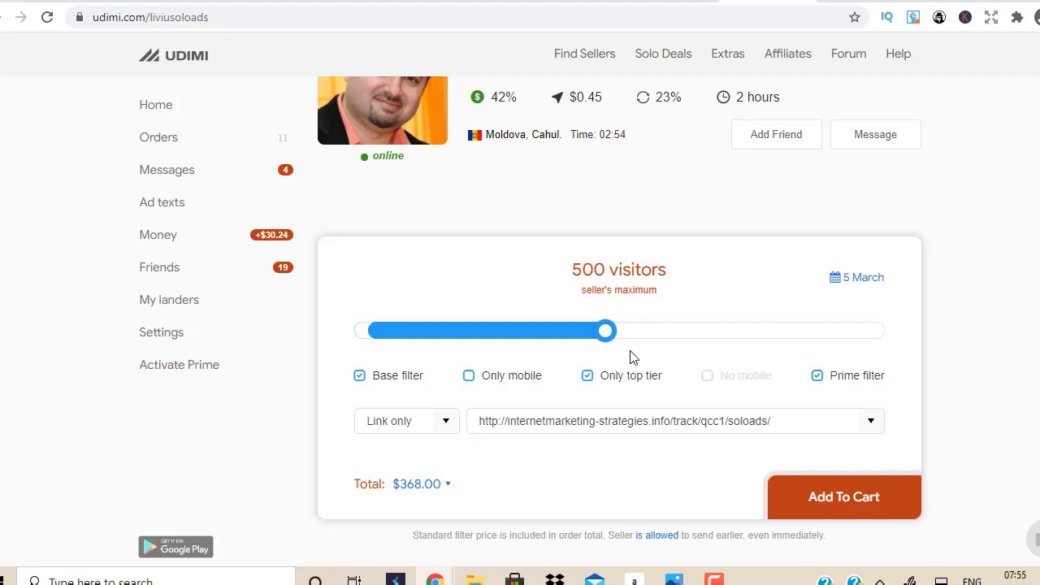
{"action": "left_click_drag", "start_coordinate": [606, 335], "coordinate": [494, 328]}
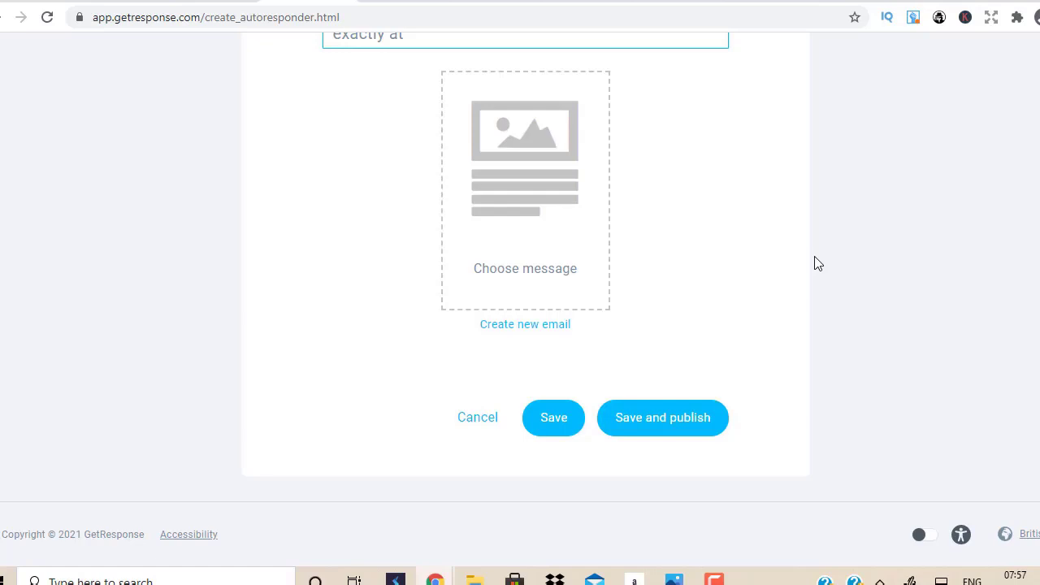
Step: Switch to the ClickBank Marketplace tab and scroll through the E-business & E-marketing listings
{"action": "key", "text": "ctrl+Tab"}
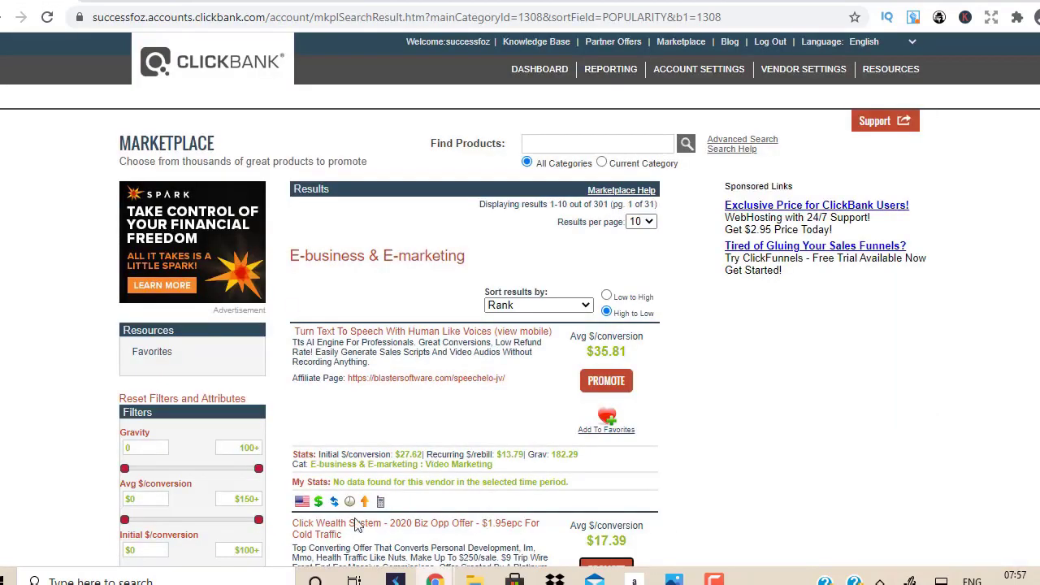
{"action": "scroll", "coordinate": [525, 264], "scroll_direction": "down", "scroll_amount": 3}
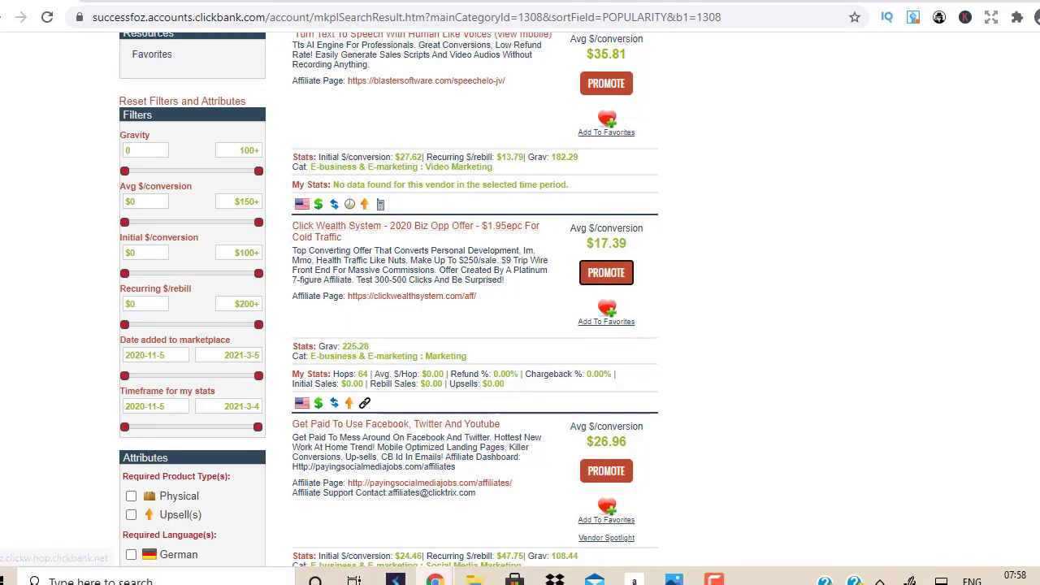
{"action": "scroll", "coordinate": [351, 232], "scroll_direction": "down", "scroll_amount": 4}
{"action": "scroll", "coordinate": [458, 258], "scroll_direction": "down", "scroll_amount": 3}
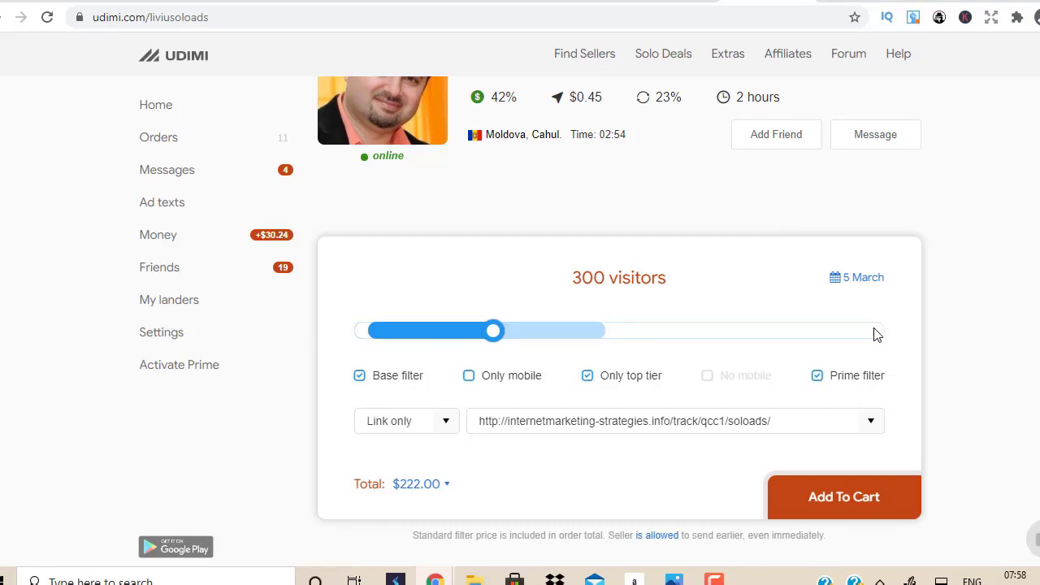
Step: Read the Prime filter's tooltip on the Udimi order form
{"action": "mouse_move", "coordinate": [840, 377]}
Step: Open ClickMagick in a new tab and log in with the saved credentials
{"action": "key", "text": "ctrl+t"}
{"action": "type", "text": "click"}
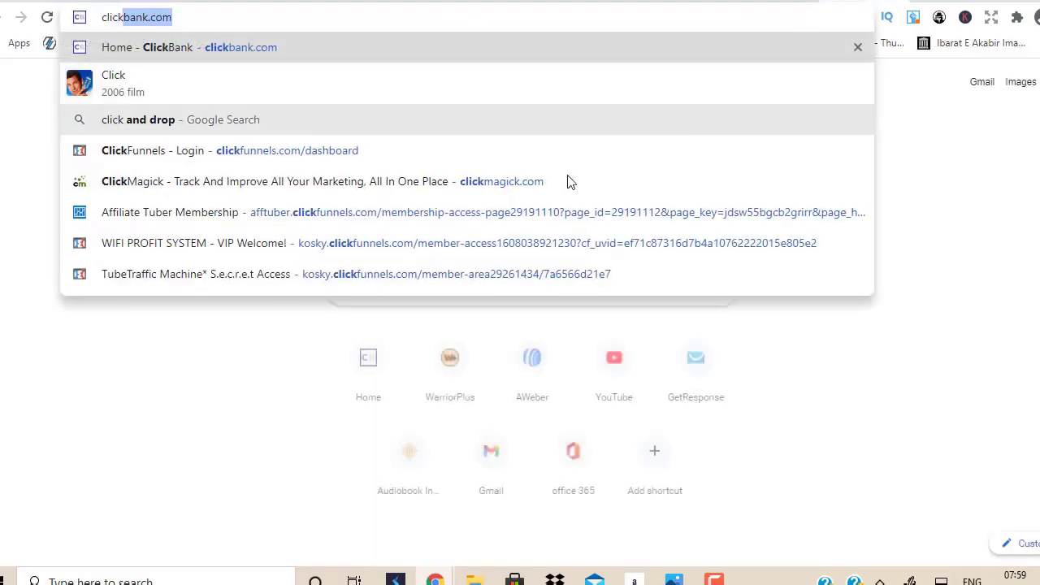
{"action": "left_click", "coordinate": [561, 181]}
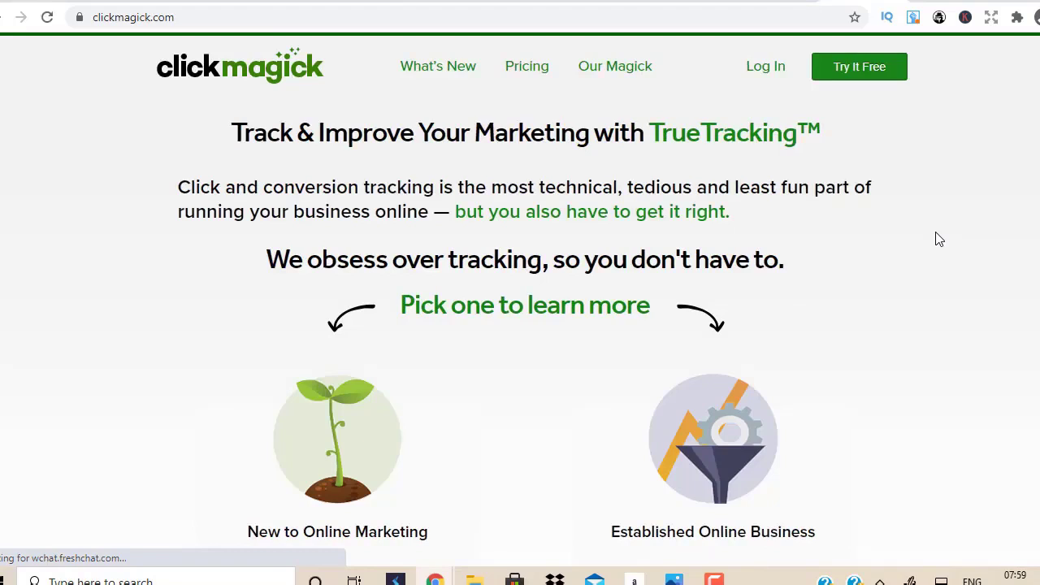
{"action": "left_click", "coordinate": [766, 66]}
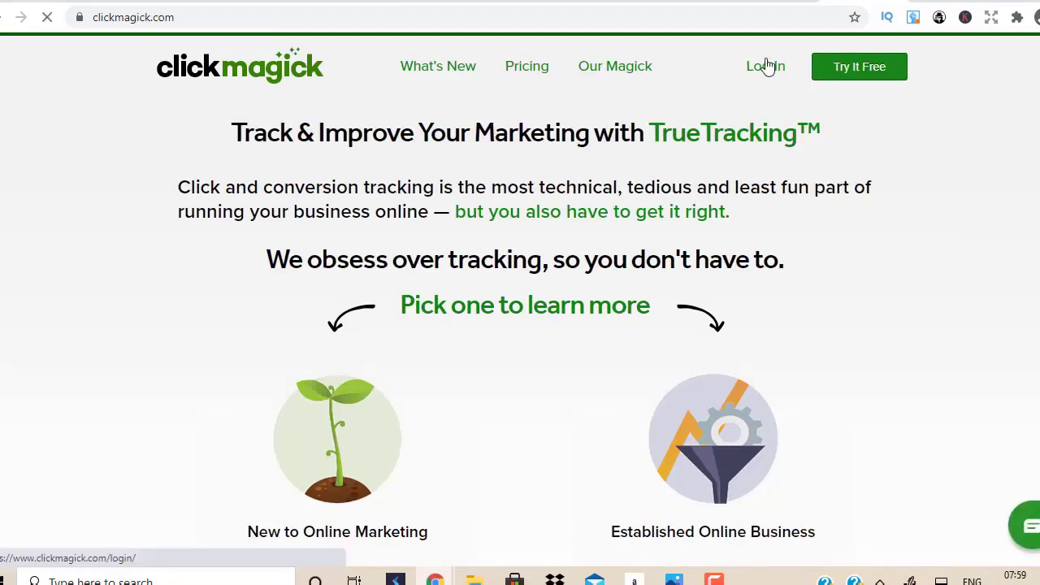
{"action": "left_click", "coordinate": [346, 367]}
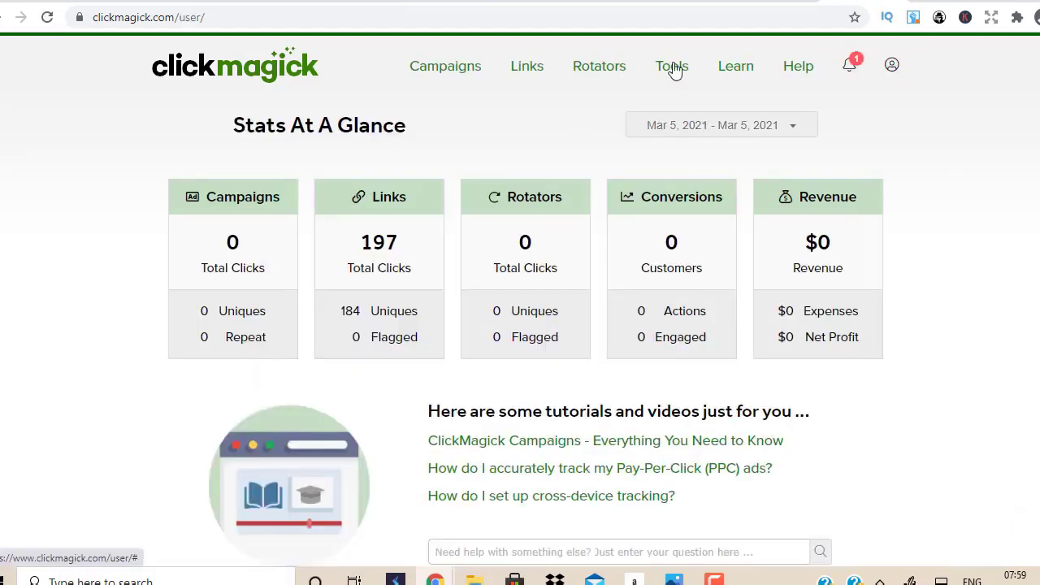
Step: Check the Udimi order tab, then return to the ClickMagick dashboard
{"action": "key", "text": "ctrl+Tab"}
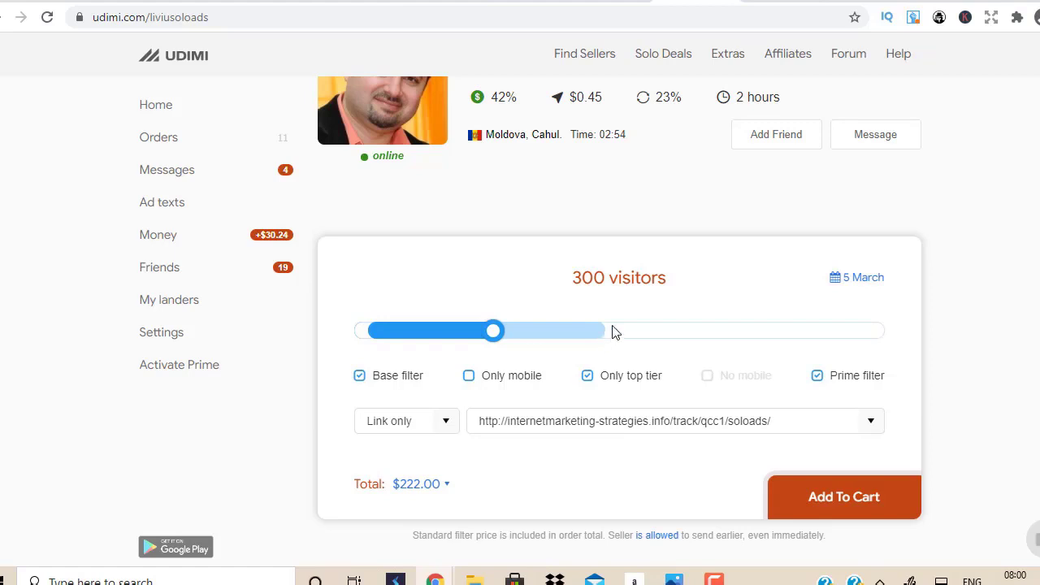
{"action": "key", "text": "ctrl+Tab"}
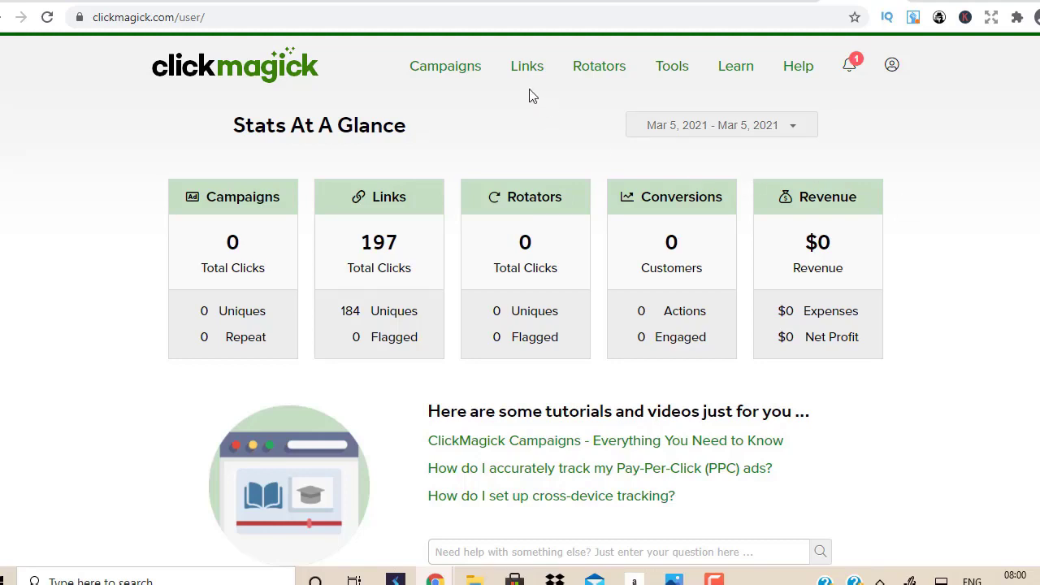
{"action": "mouse_move", "coordinate": [436, 580]}
Step: Start a new ClickMagick tracking link named 'testclickbank video' with slug 'hdgddsuususu'
{"action": "left_click", "coordinate": [532, 71]}
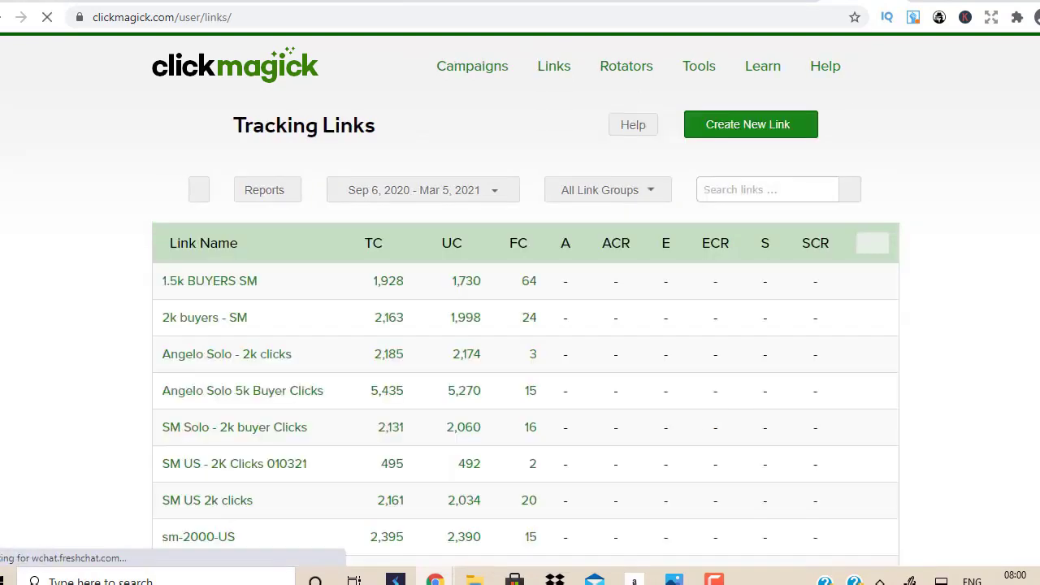
{"action": "left_click", "coordinate": [774, 125]}
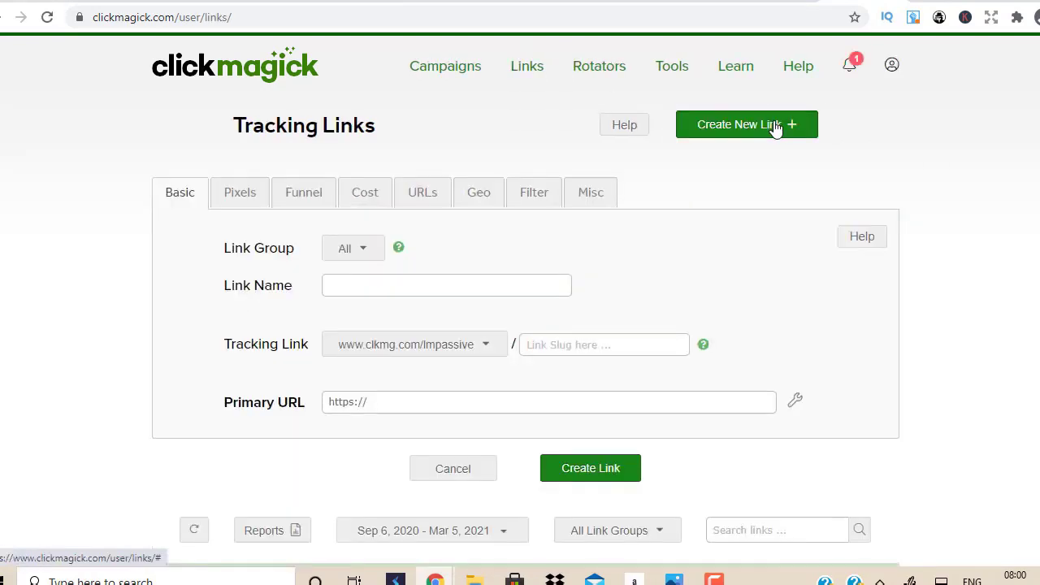
{"action": "left_click", "coordinate": [391, 283]}
{"action": "type", "text": "te"}
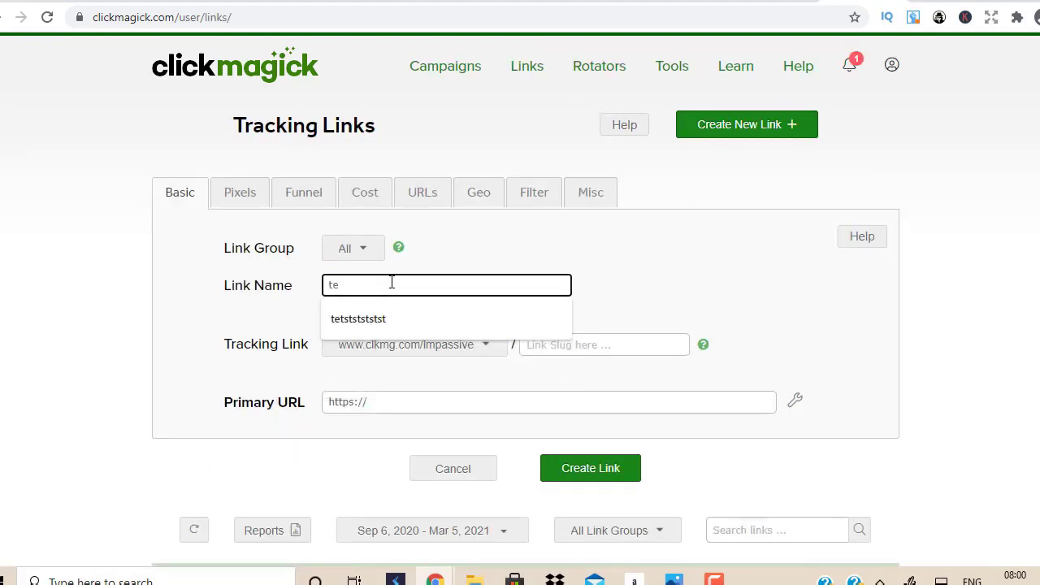
{"action": "type", "text": "stcl"}
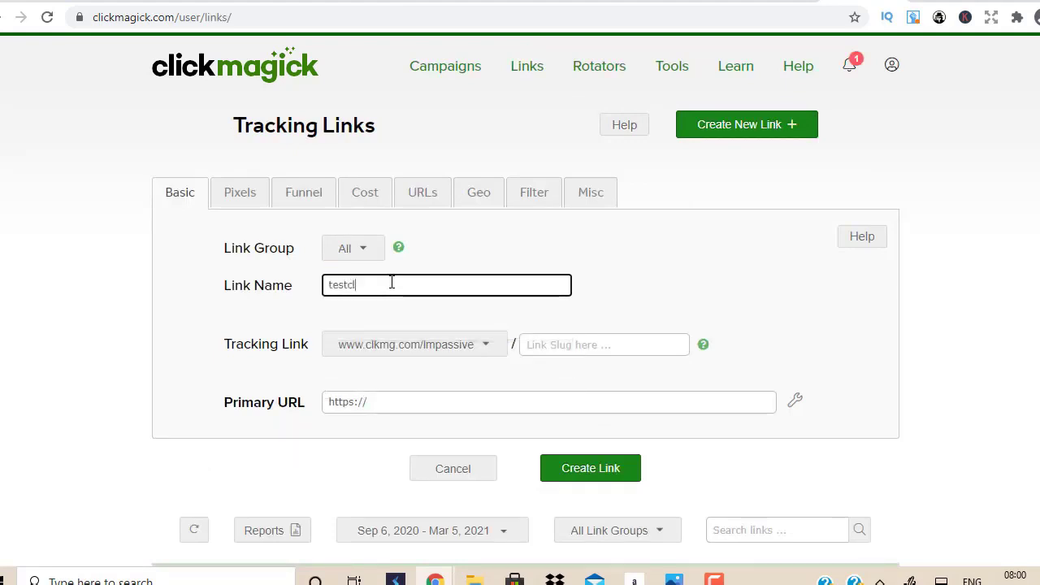
{"action": "type", "text": "ickbank video"}
{"action": "left_click", "coordinate": [548, 338]}
{"action": "type", "text": "hdgddsuususu"}
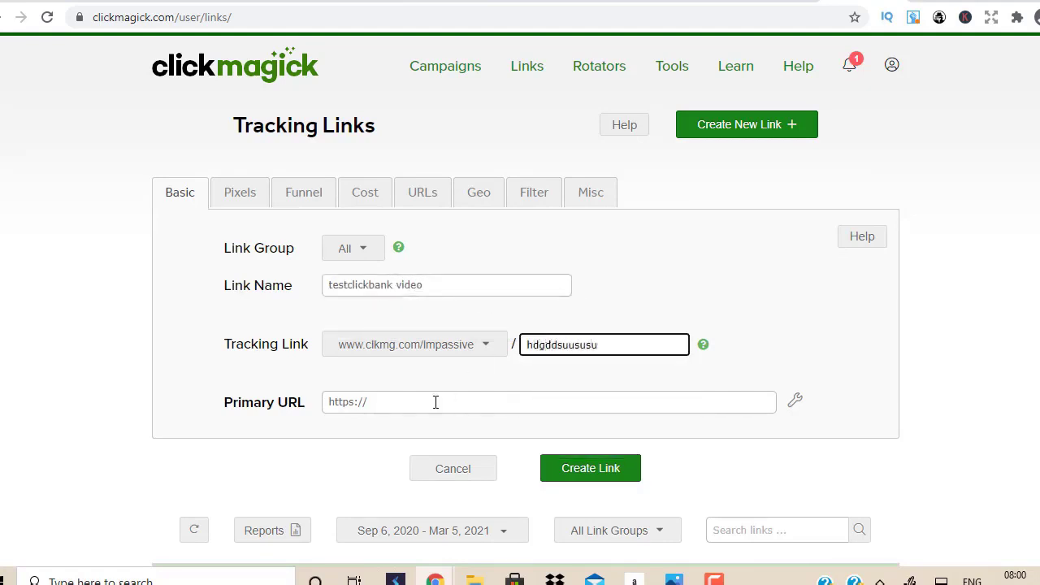
{"action": "left_click", "coordinate": [219, 3]}
{"action": "left_click", "coordinate": [220, 17]}
{"action": "key", "text": "ctrl+c"}
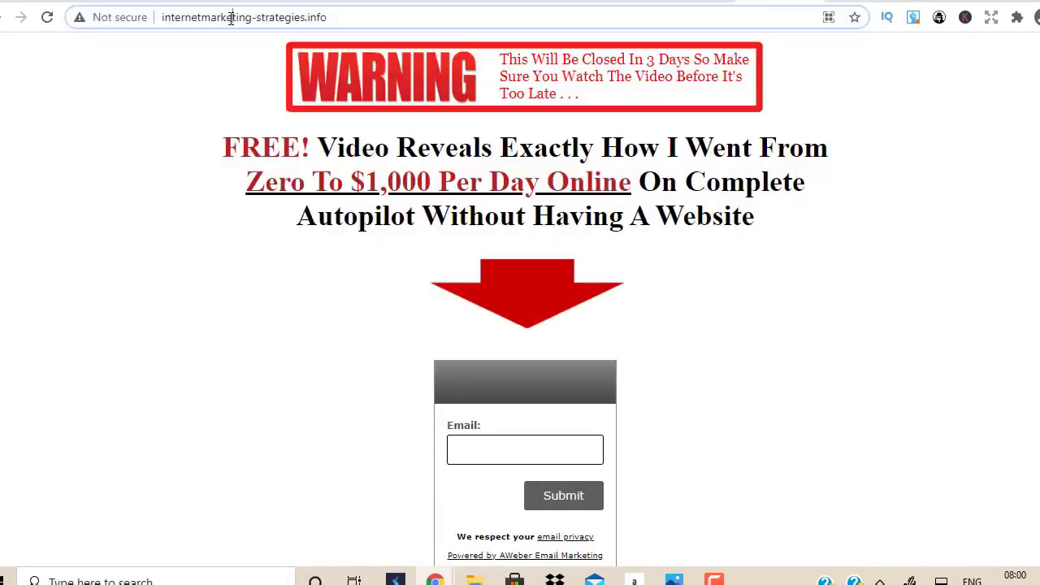
{"action": "left_click", "coordinate": [692, 3]}
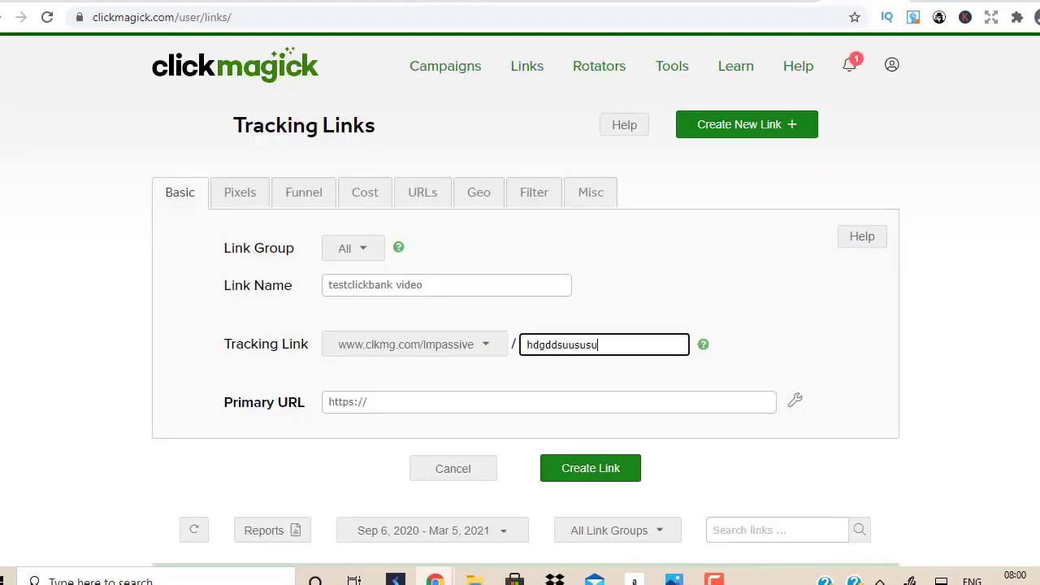
{"action": "left_click", "coordinate": [395, 408]}
{"action": "left_click_drag", "start_coordinate": [395, 408], "coordinate": [276, 392]}
{"action": "key", "text": "ctrl+v"}
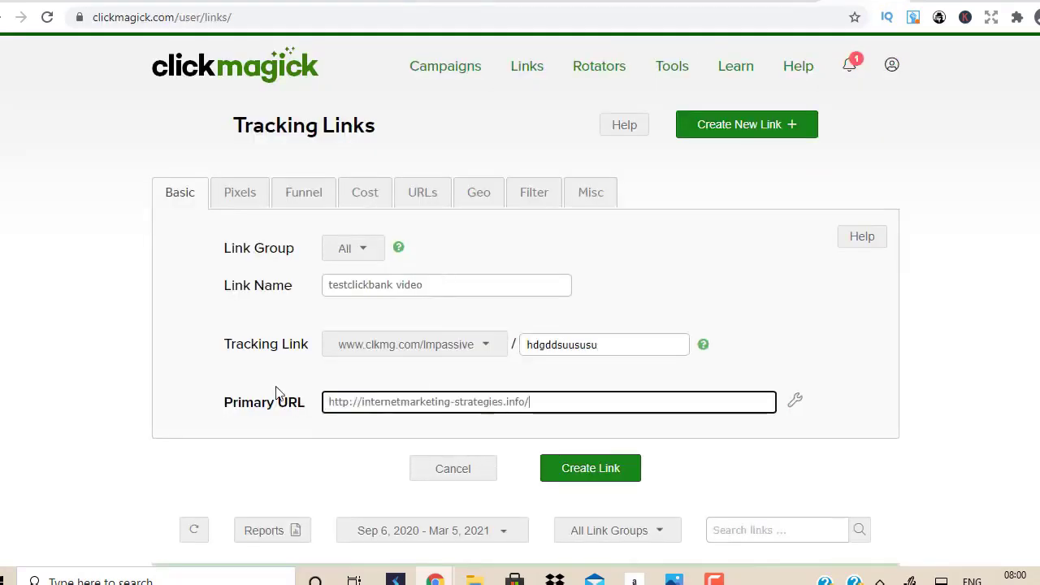
{"action": "left_click", "coordinate": [638, 472]}
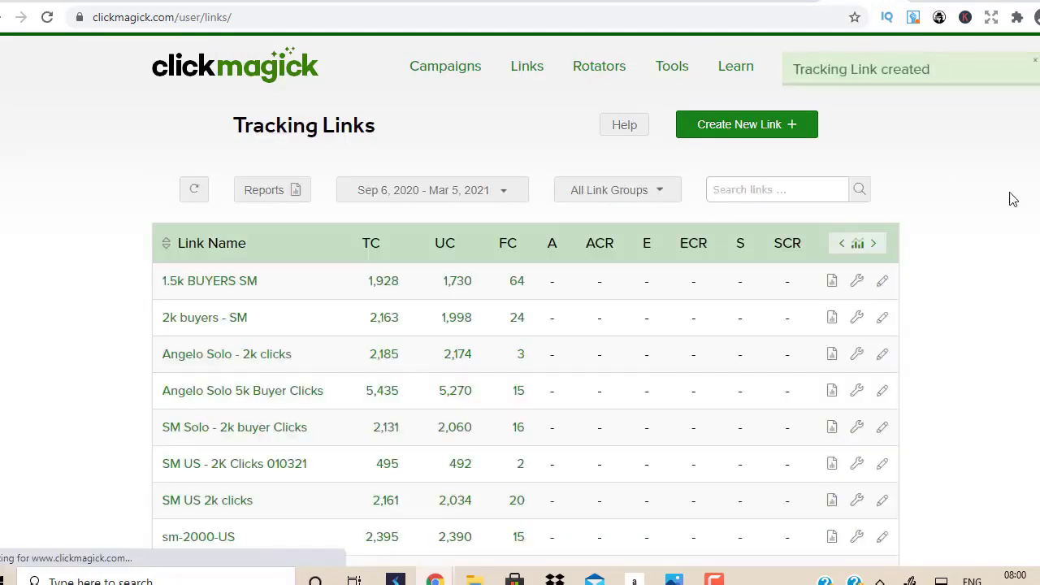
Step: Open the testclickbank video link and copy its tracking URL
{"action": "scroll", "coordinate": [1013, 199], "scroll_direction": "down", "scroll_amount": 4}
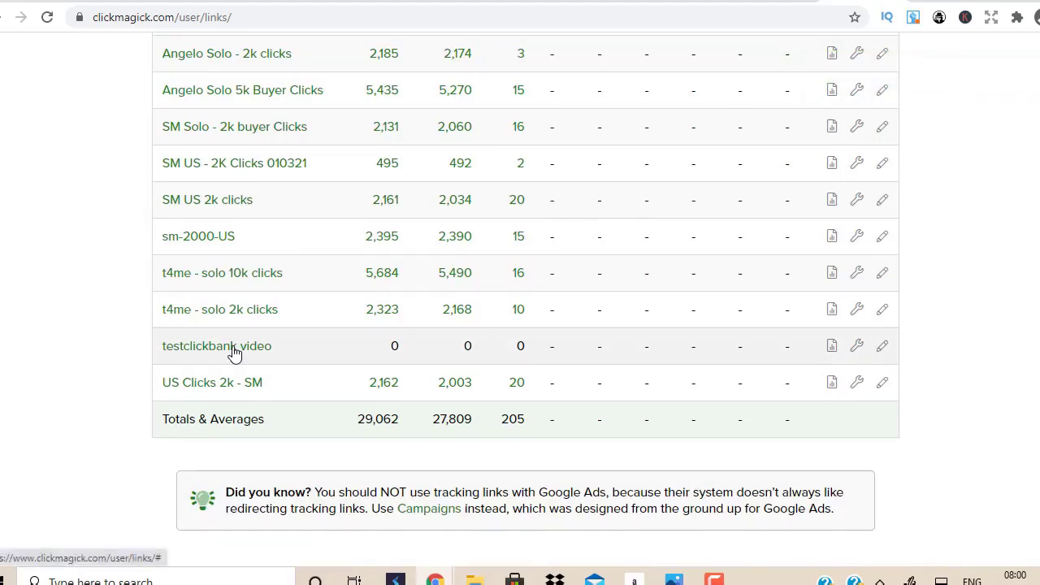
{"action": "left_click", "coordinate": [234, 350]}
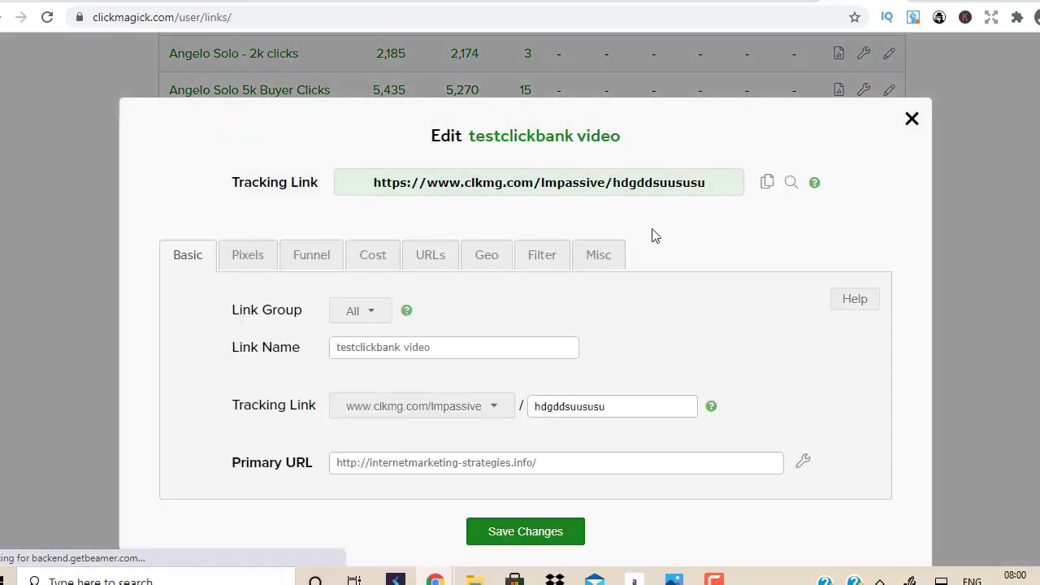
{"action": "left_click", "coordinate": [716, 182]}
{"action": "left_click_drag", "start_coordinate": [716, 182], "coordinate": [369, 182]}
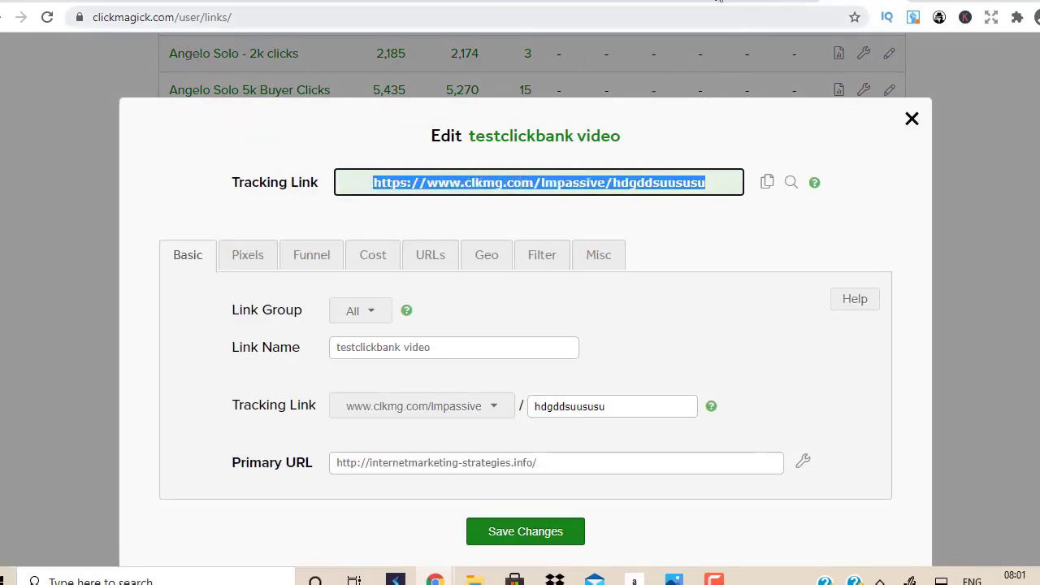
{"action": "left_click", "coordinate": [697, 1]}
Step: Replace the Udimi order's landing-page link with the ClickMagick tracking URL, then bring YouTube forward
{"action": "double_click", "coordinate": [654, 421]}
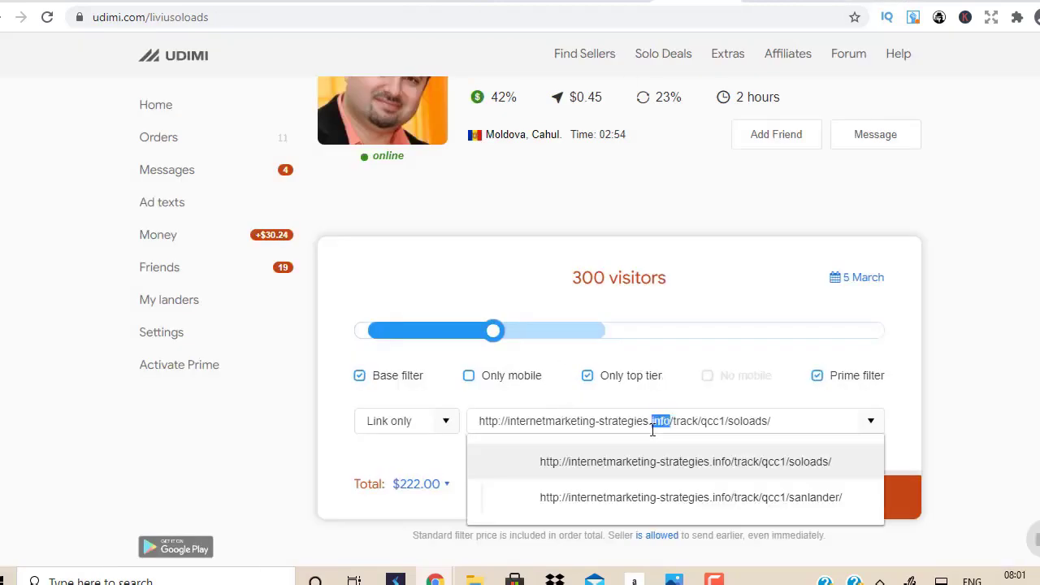
{"action": "key", "text": "ctrl+a"}
{"action": "key", "text": "BackSpace"}
{"action": "type", "text": "https://www.clkmg.com/lmpassive/bdgddsuususu"}
{"action": "key", "text": "Escape"}
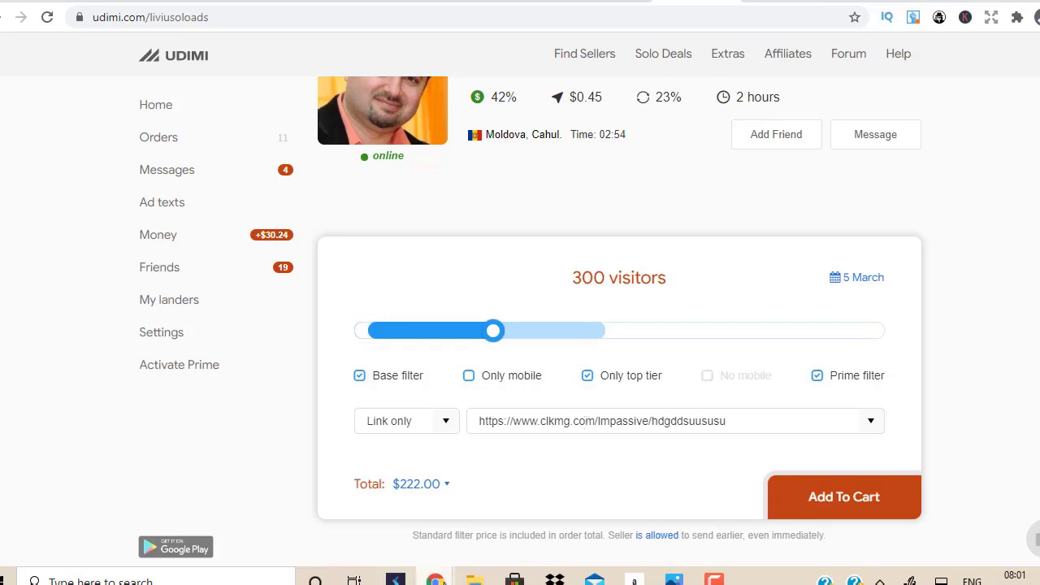
{"action": "mouse_move", "coordinate": [435, 578]}
{"action": "left_click", "coordinate": [537, 524]}
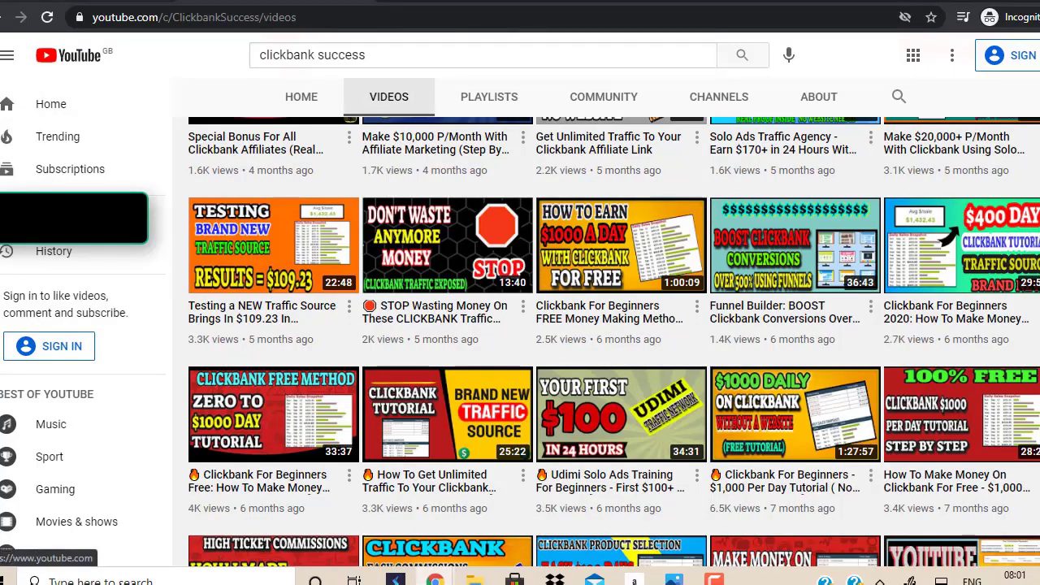
Step: Leave the YouTube watch page and return to the Udimi 'Buy Solo Ad' order window
{"action": "key", "text": "alt+Tab"}
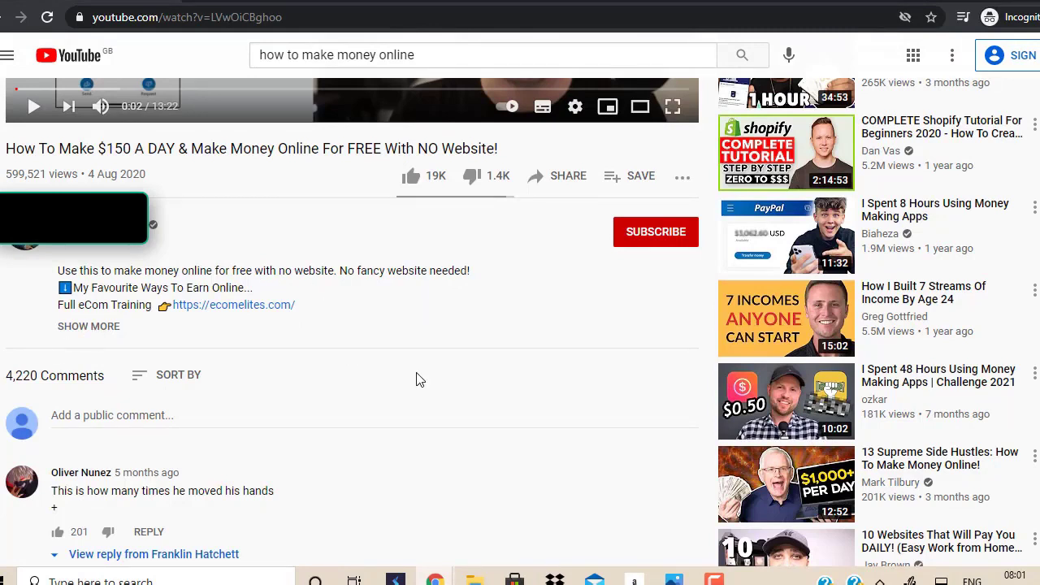
{"action": "mouse_move", "coordinate": [434, 579]}
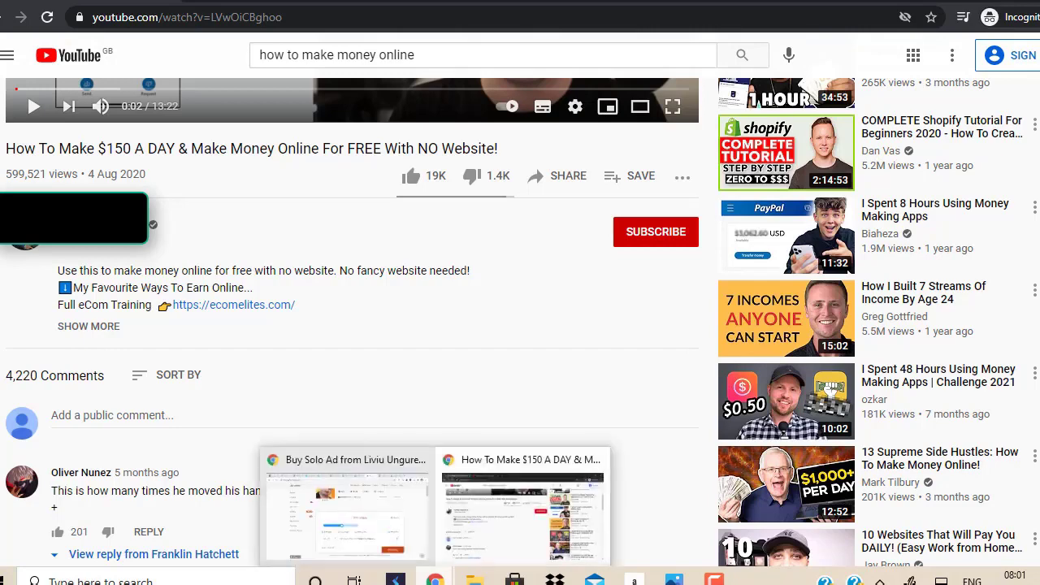
{"action": "left_click", "coordinate": [363, 510]}
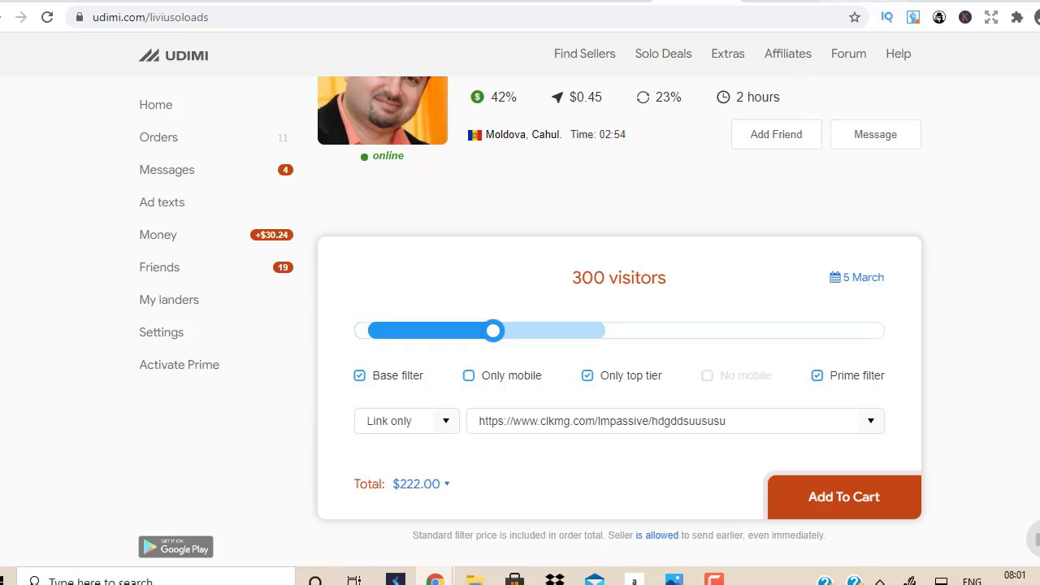
Step: Close the ClickMagick link editor and view the tracking links table with 'testclickbank video' at 0 clicks
{"action": "left_click", "coordinate": [858, 1]}
{"action": "left_click", "coordinate": [911, 120]}
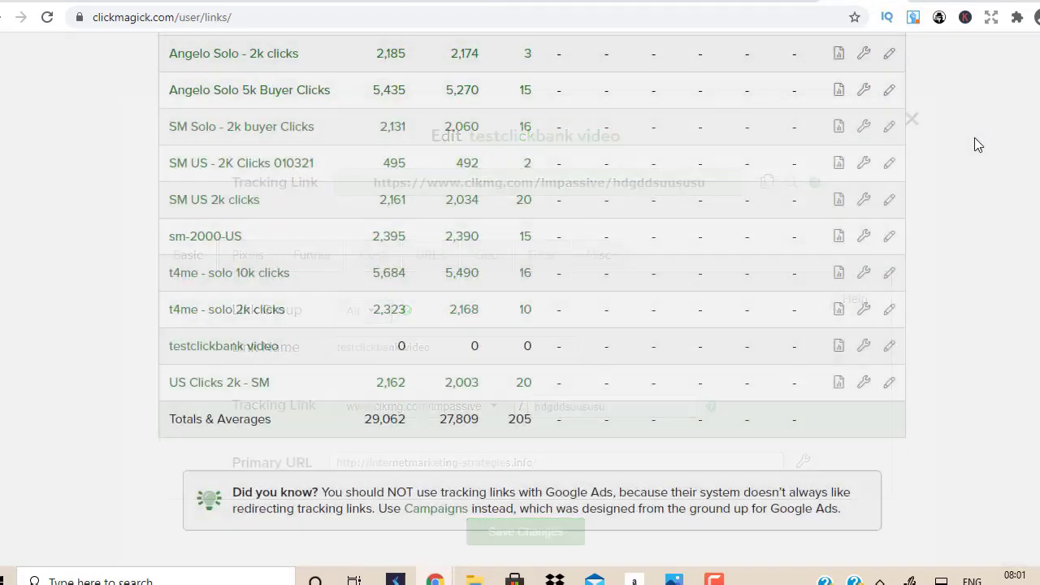
{"action": "scroll", "coordinate": [525, 325], "scroll_direction": "up", "scroll_amount": 2}
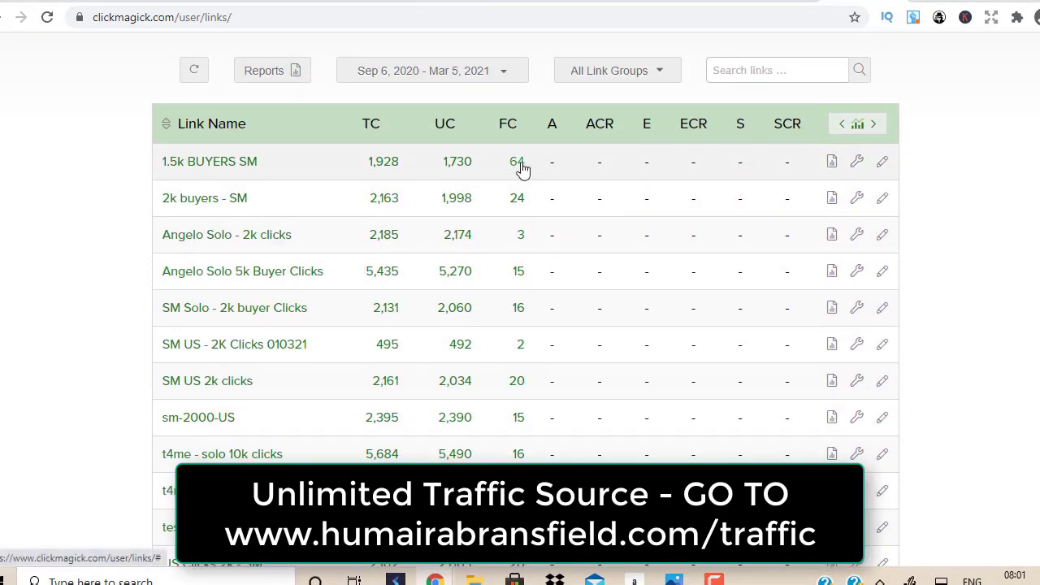
{"action": "mouse_move", "coordinate": [523, 169]}
{"action": "left_mouse_down"}
{"action": "mouse_move", "coordinate": [512, 162]}
{"action": "mouse_move", "coordinate": [523, 171]}
{"action": "left_mouse_up"}
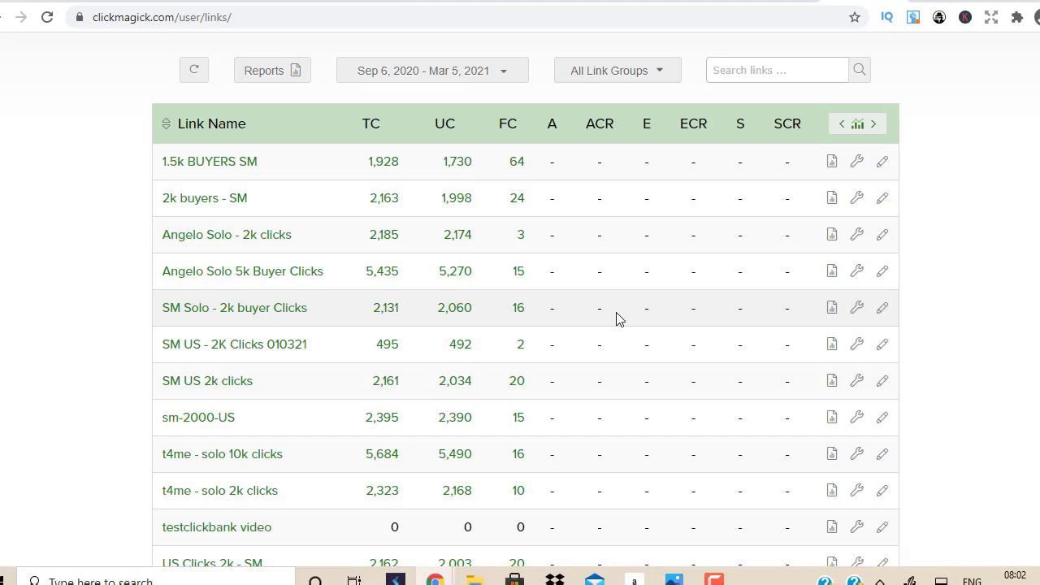
Step: Bring the YouTube video window forward and browse through its comments
{"action": "mouse_move", "coordinate": [435, 578]}
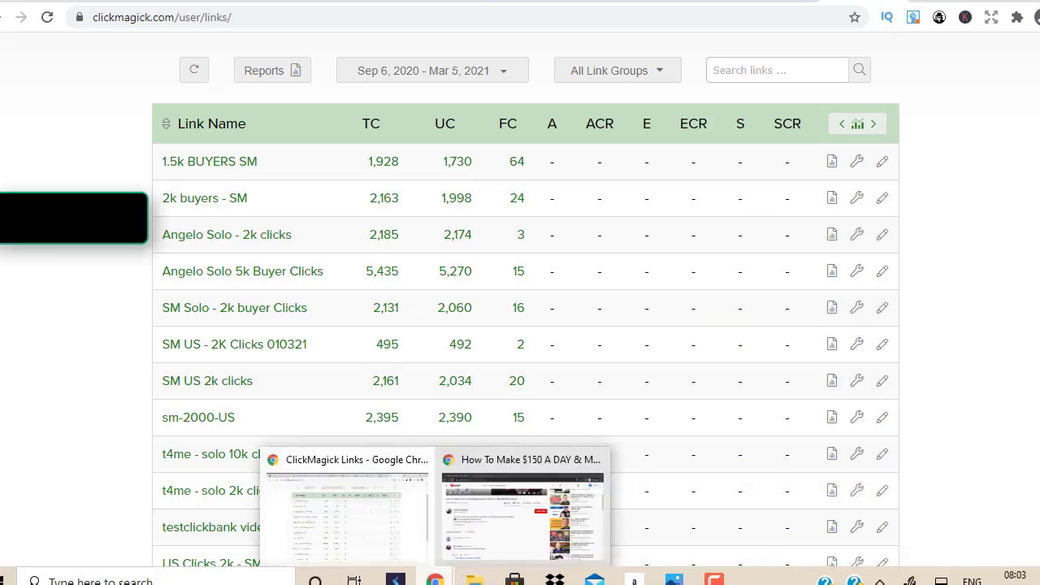
{"action": "left_click", "coordinate": [506, 528]}
{"action": "scroll", "coordinate": [138, 375], "scroll_direction": "down", "scroll_amount": 7}
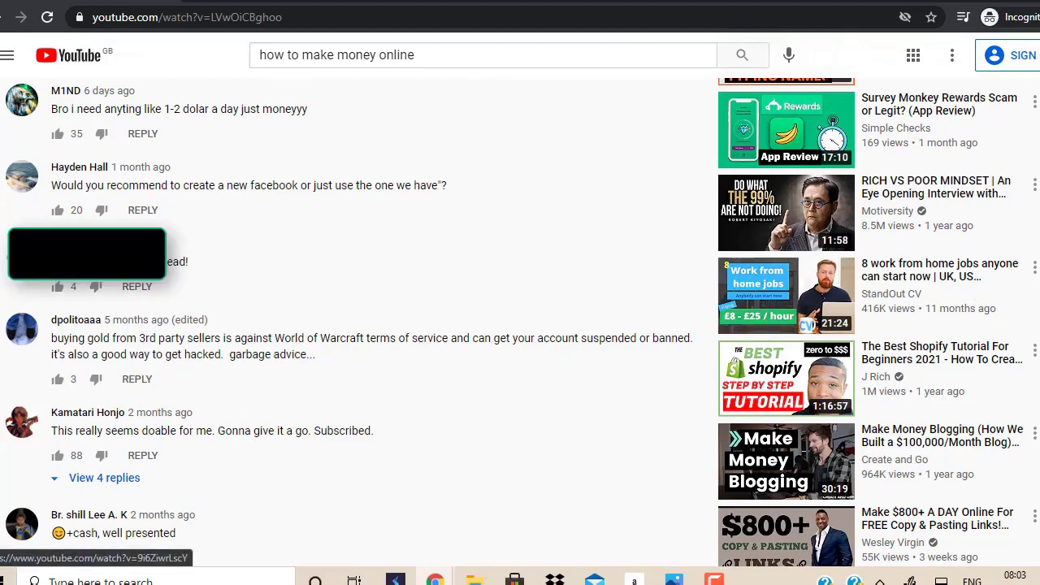
{"action": "scroll", "coordinate": [836, 284], "scroll_direction": "up", "scroll_amount": 8}
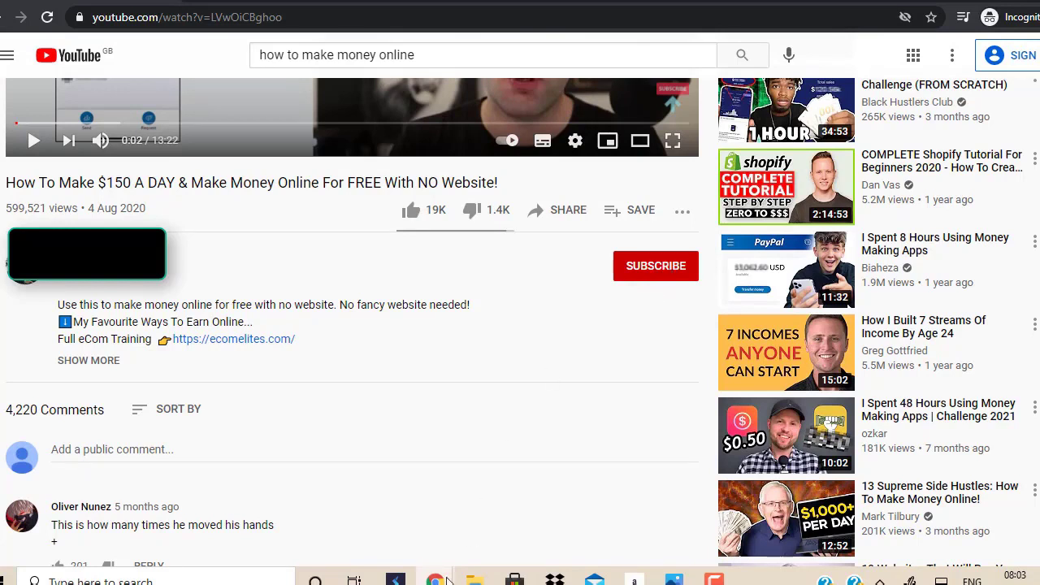
Step: Open the 'Action Takers Club: Real People With Real Results' image in Photos
{"action": "mouse_move", "coordinate": [449, 578]}
{"action": "mouse_move", "coordinate": [673, 579]}
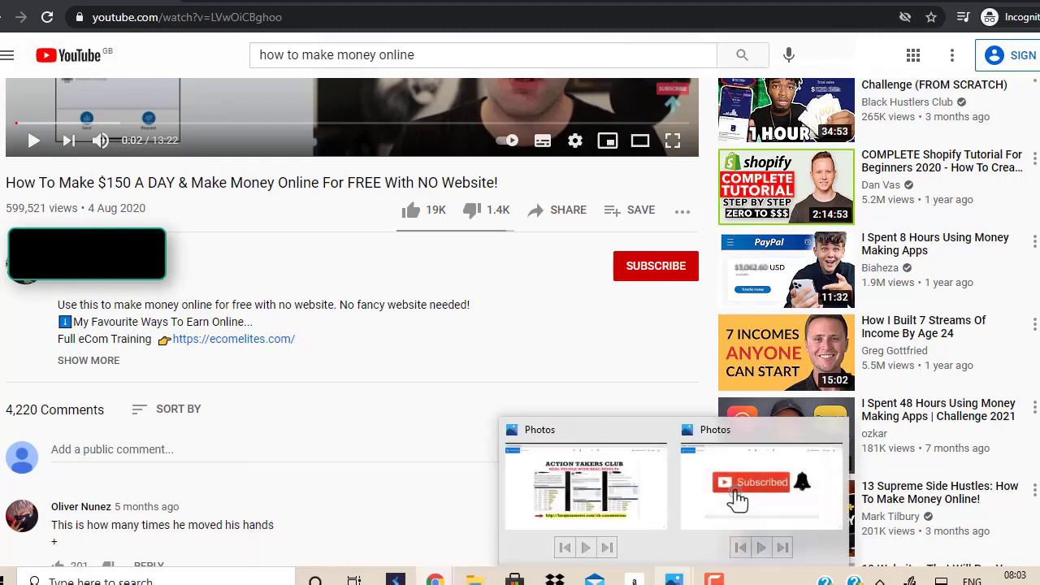
{"action": "left_click", "coordinate": [624, 512]}
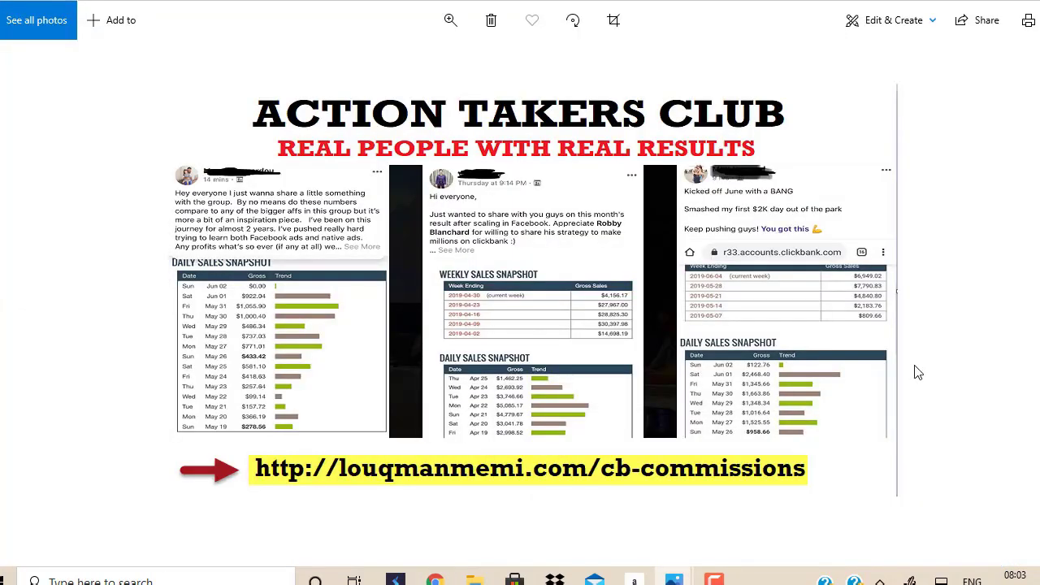